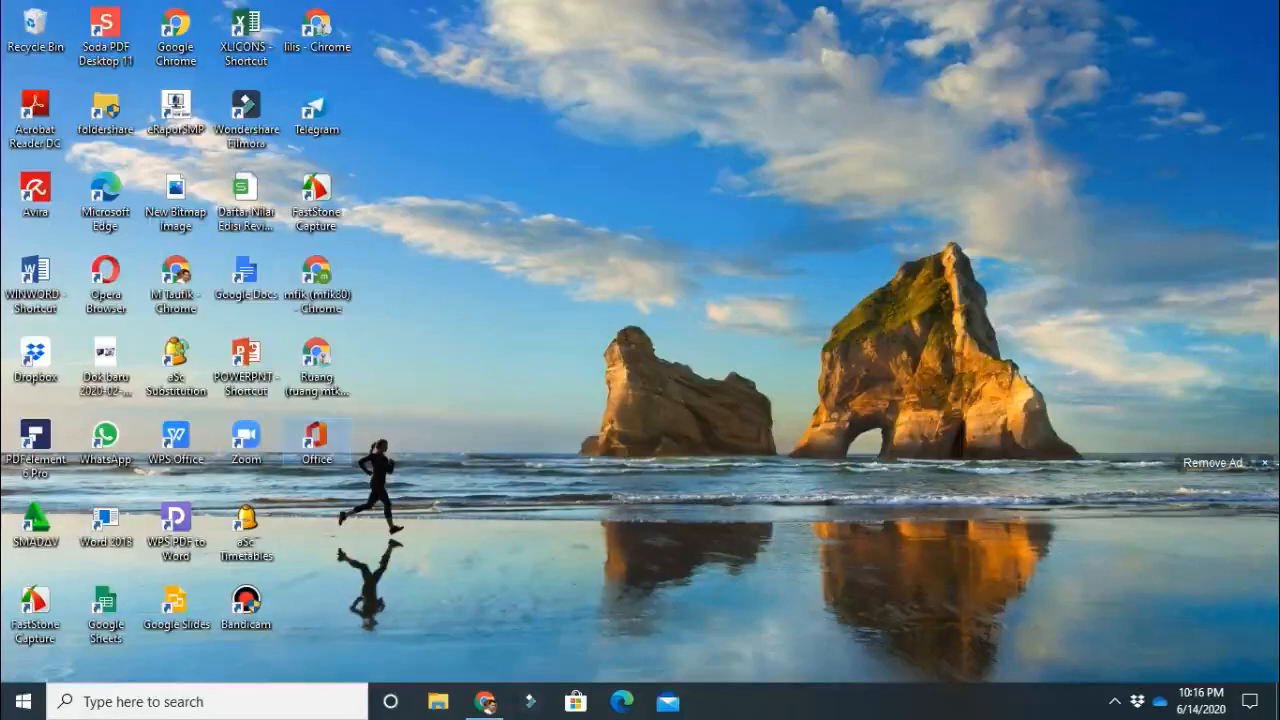
Open Microsoft Forms from the Office home page and create a new blank form.
double_click(316, 440)
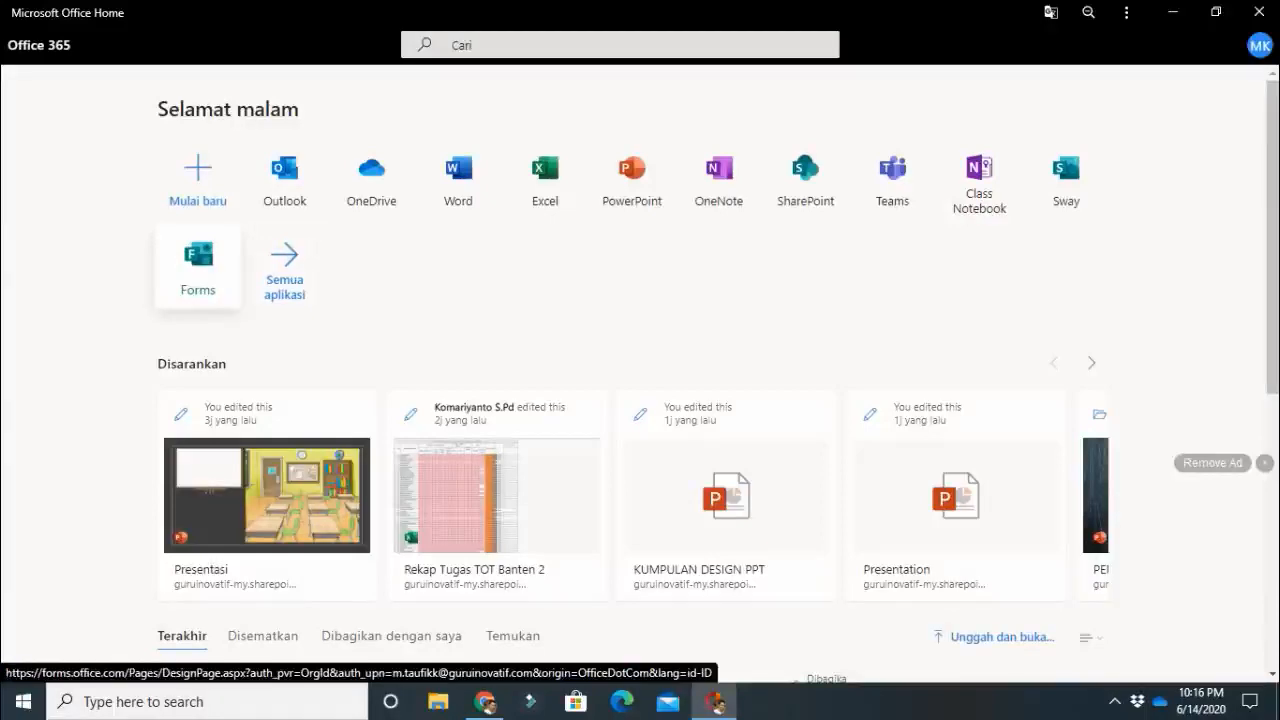
click(198, 262)
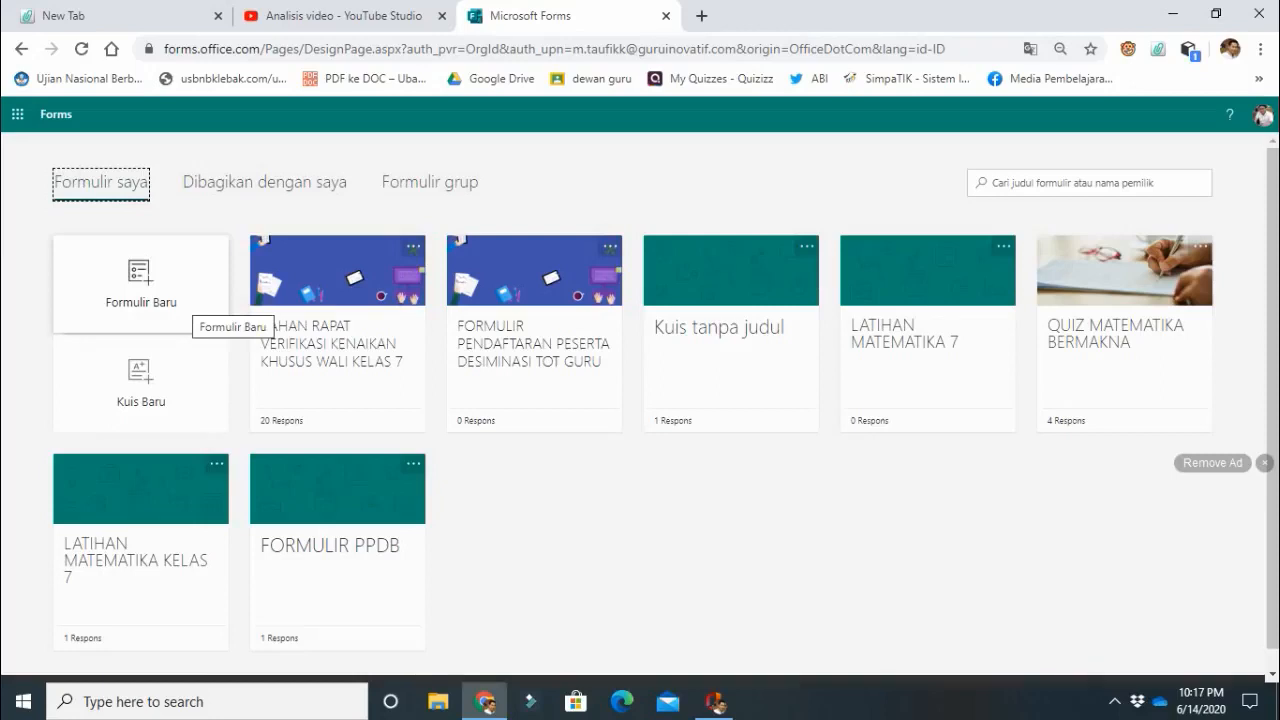
click(190, 298)
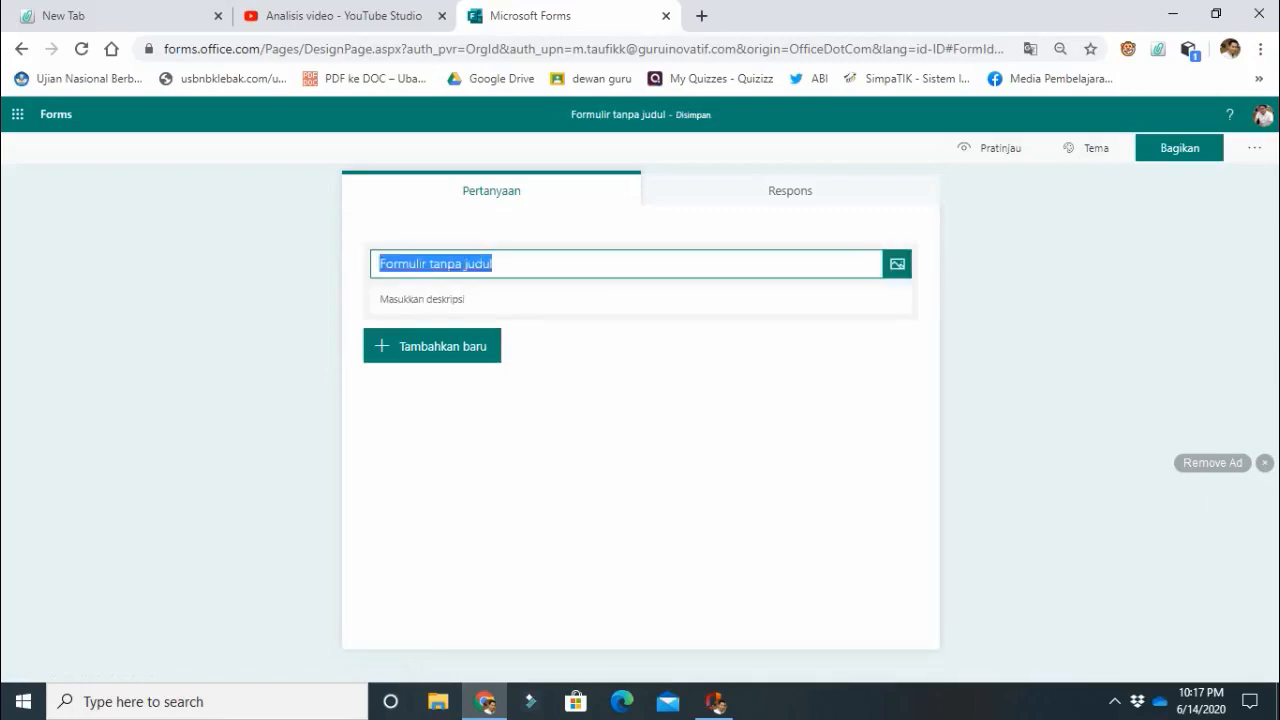
Title the form "FORMULIR PENDAFTARAN WEBINAR MICROSOFT FORM".
text(FOR)
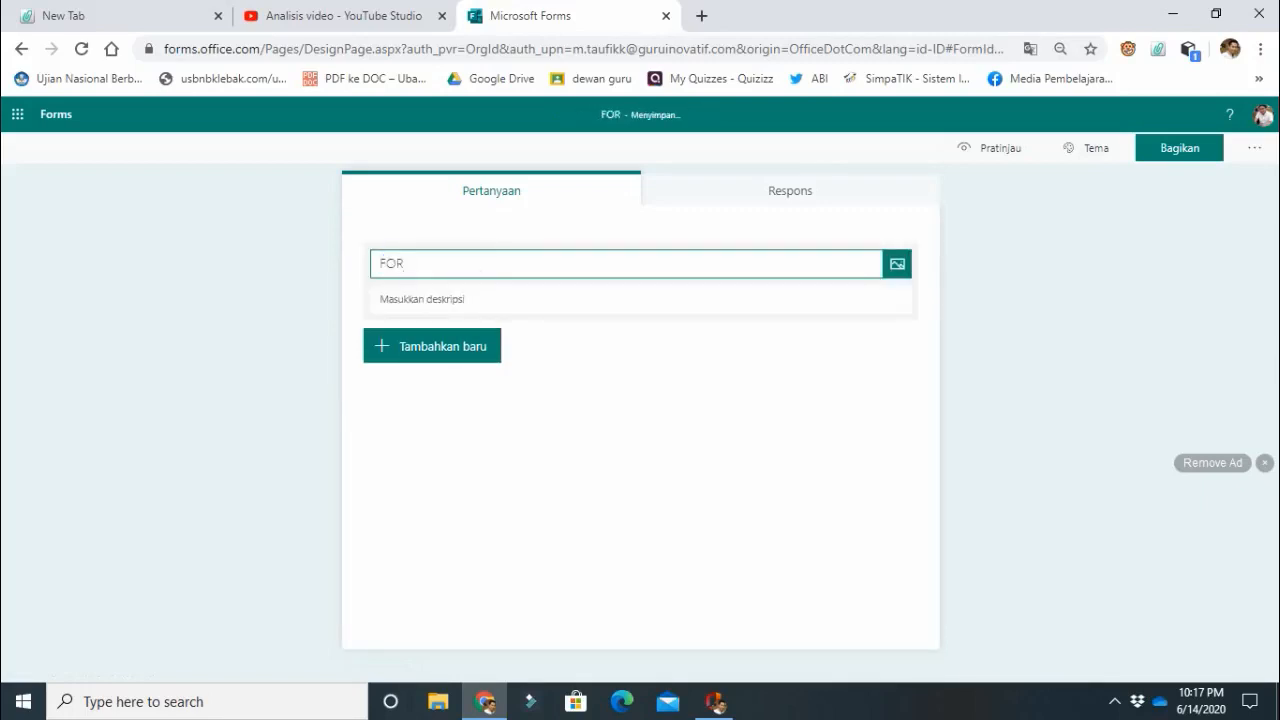
text(MUK)
key(BackSpace)
text(LIR)
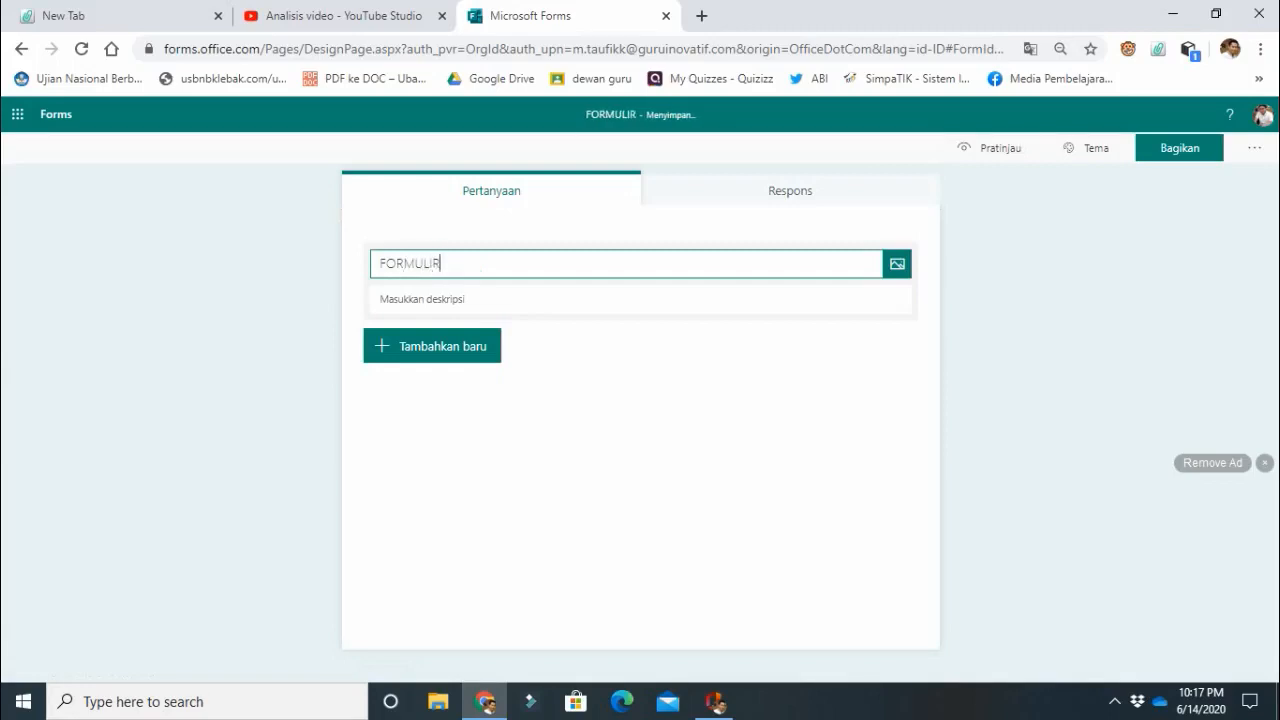
text( PENDAFTAR)
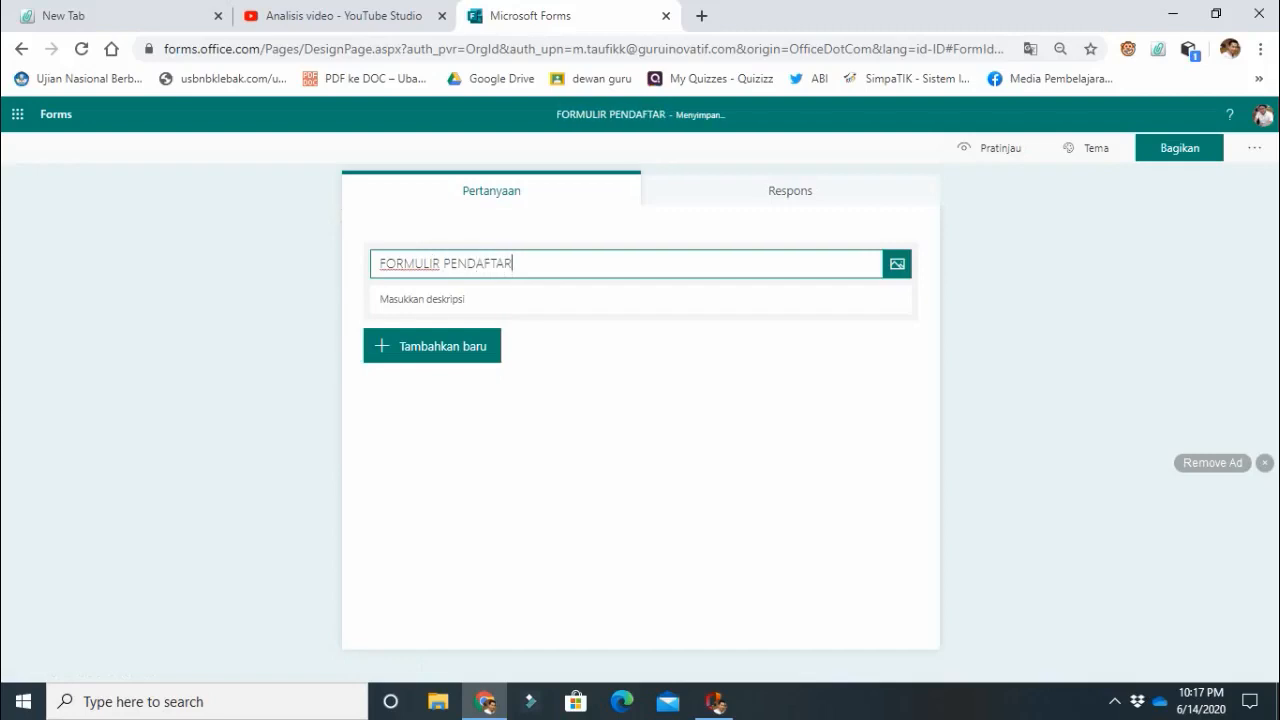
text(AN WE)
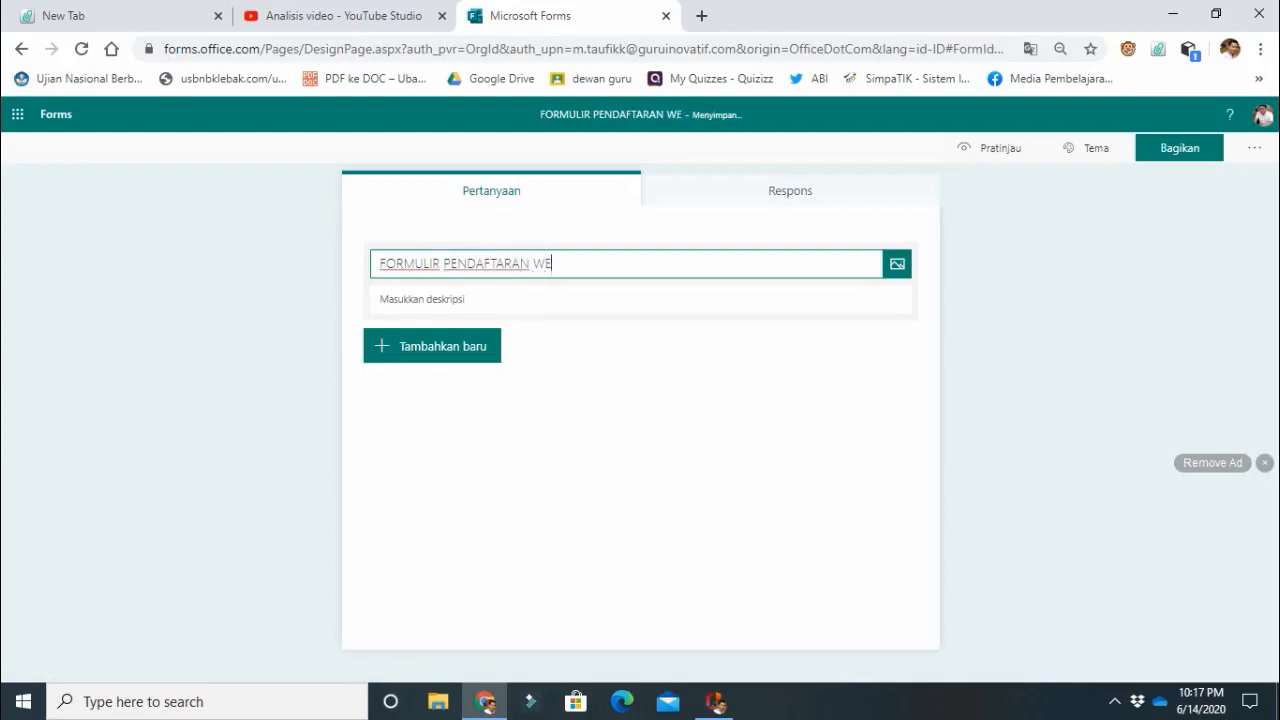
text(BINAR)
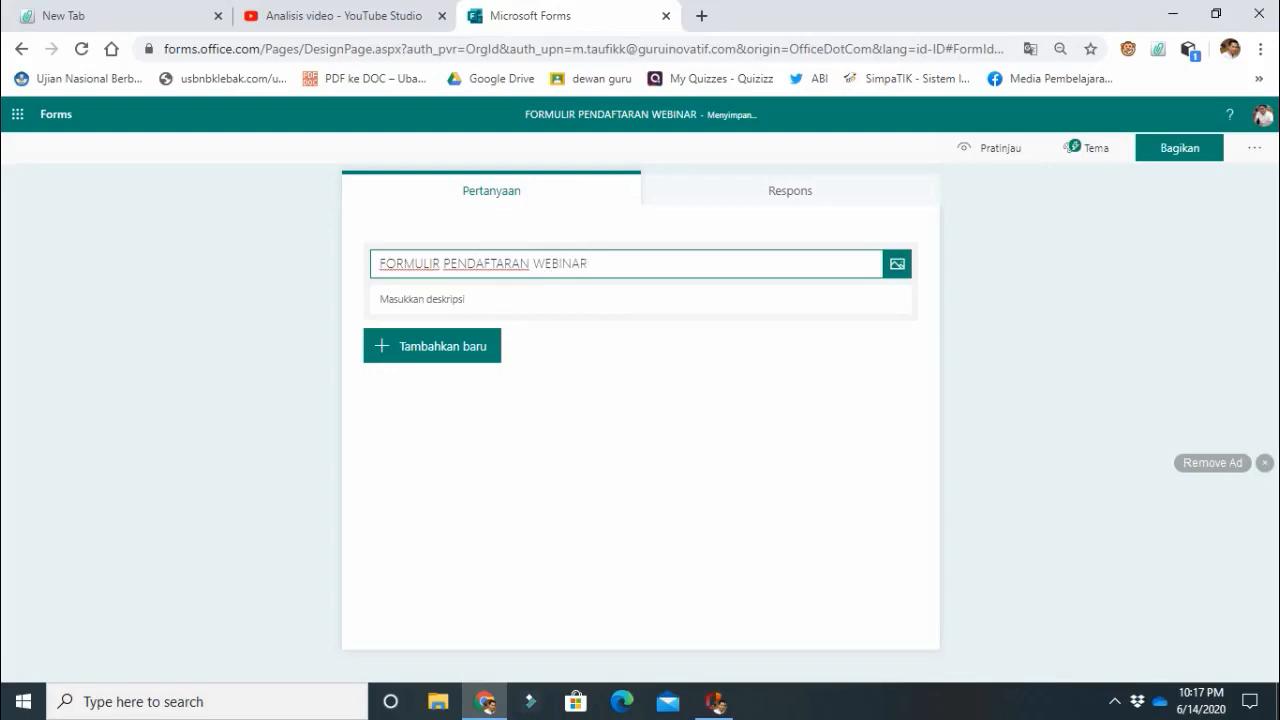
text( MI)
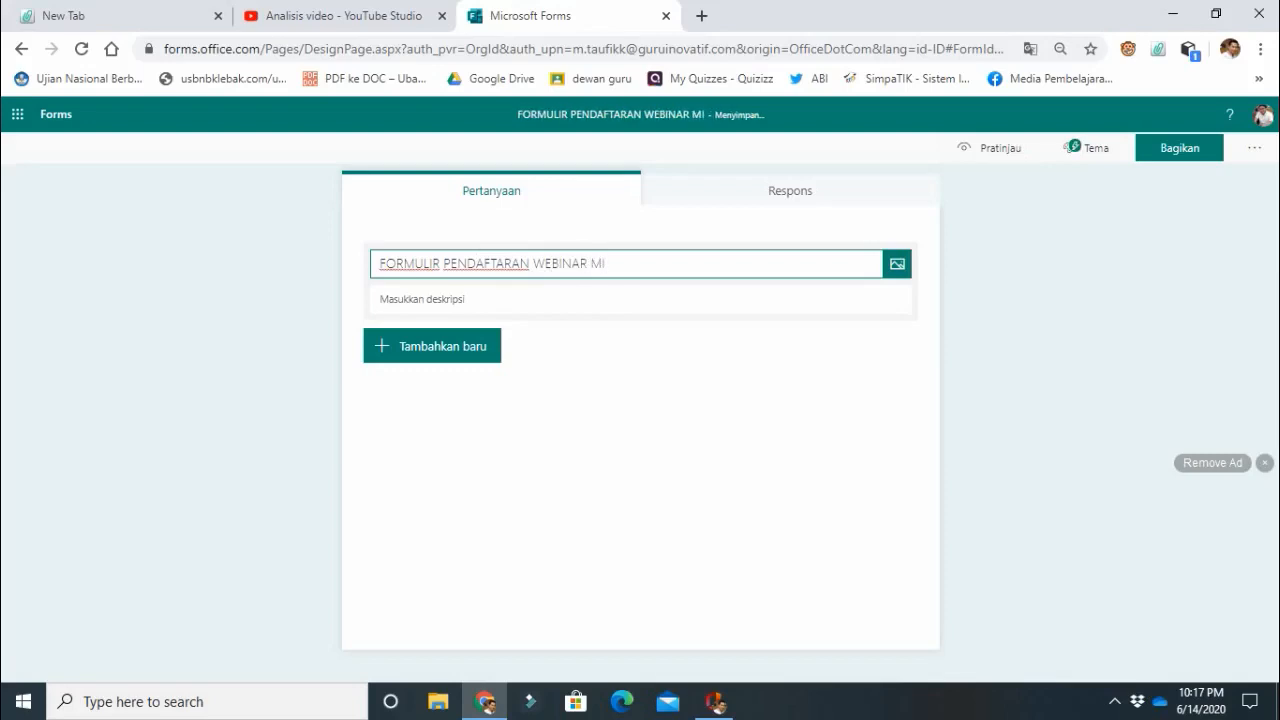
text(CROSOFT)
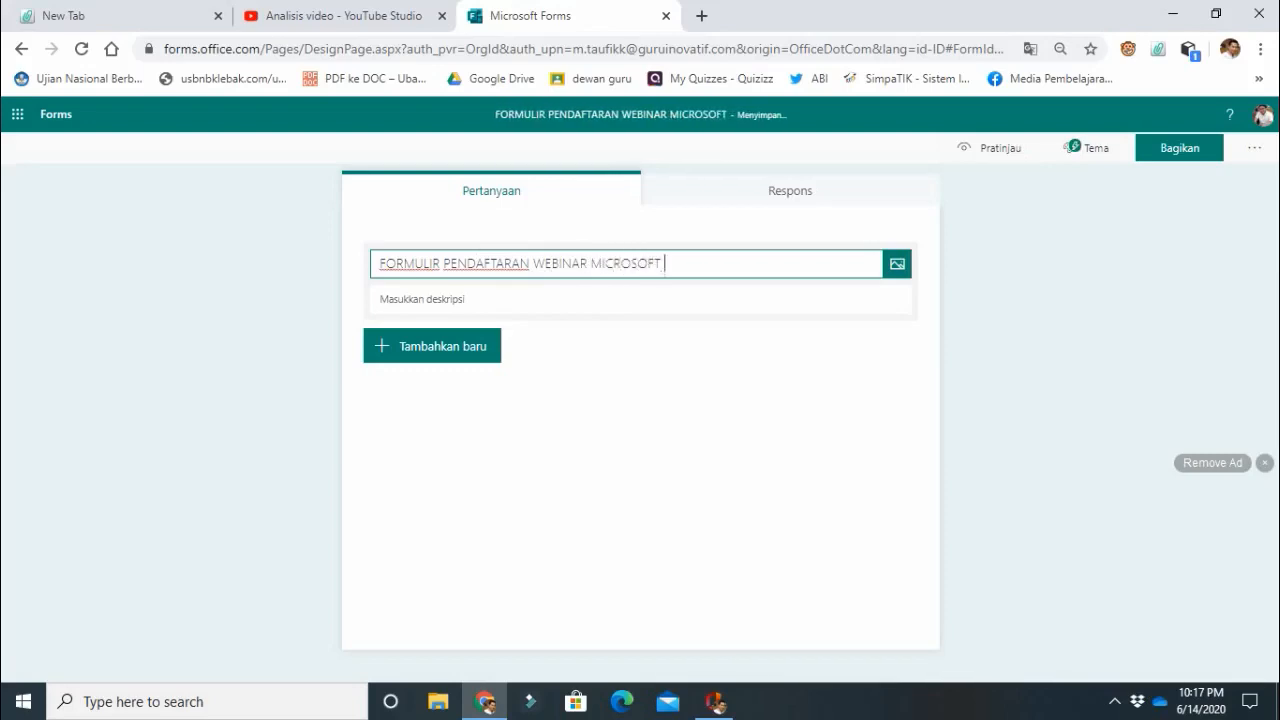
text( FORM)
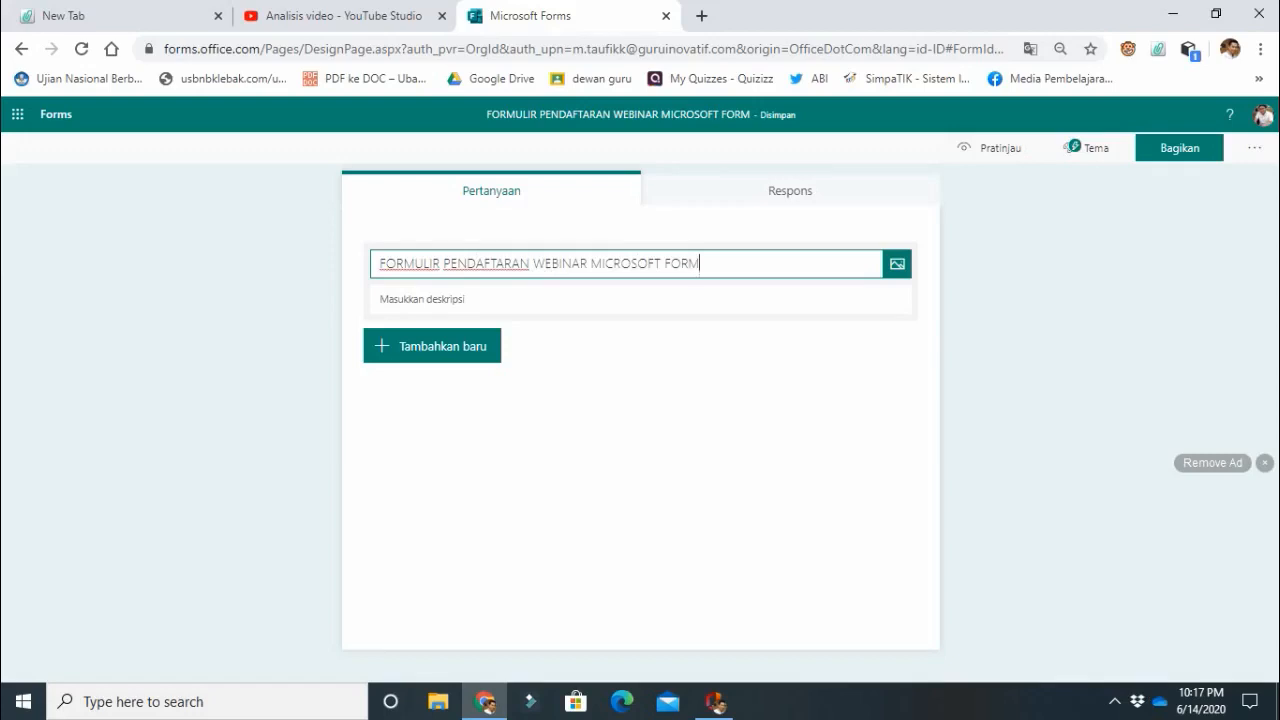
Enter "ISILAH DENGAN DATA YANG BENAR" as the form's description.
click(424, 299)
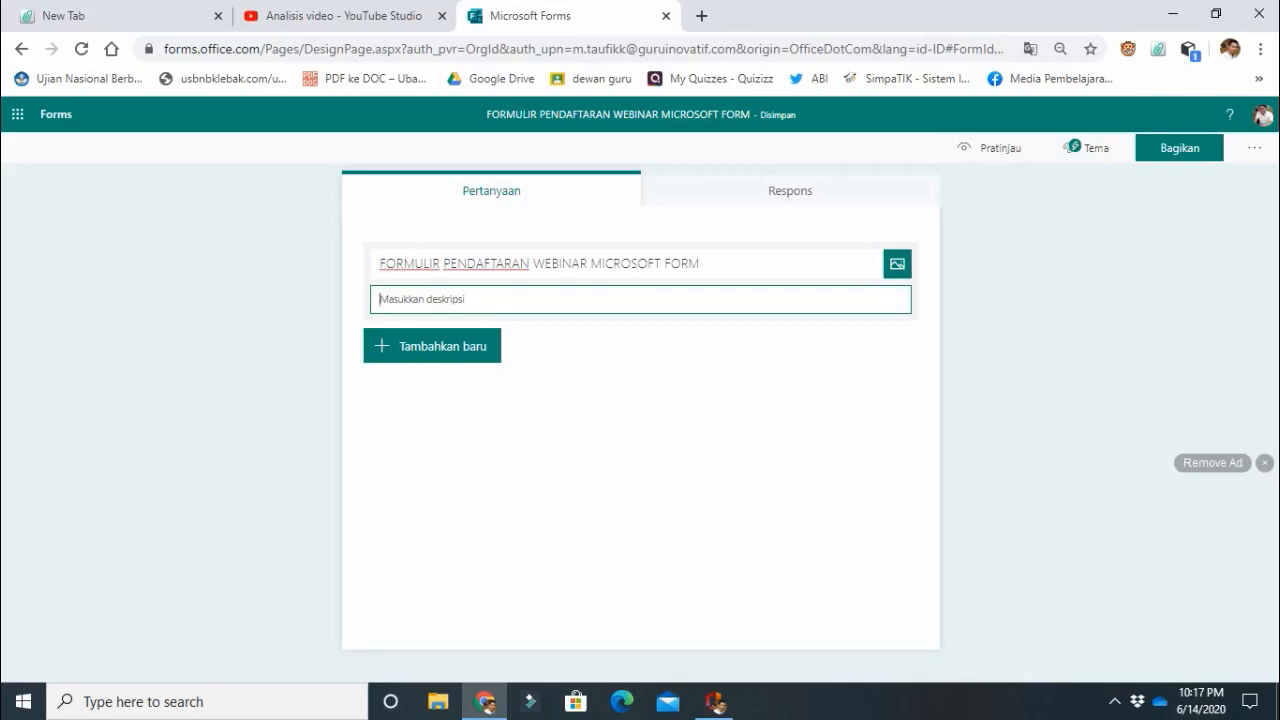
text(SILA)
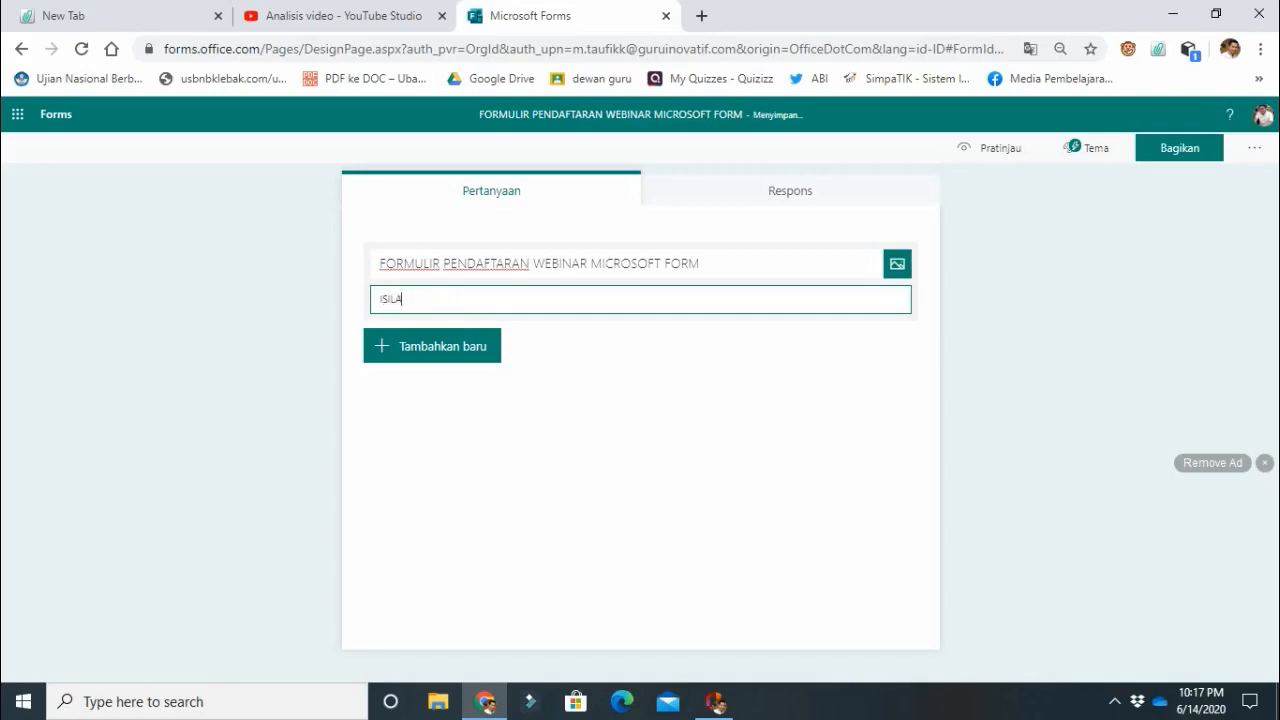
text(H DENGAN DATA YANG S)
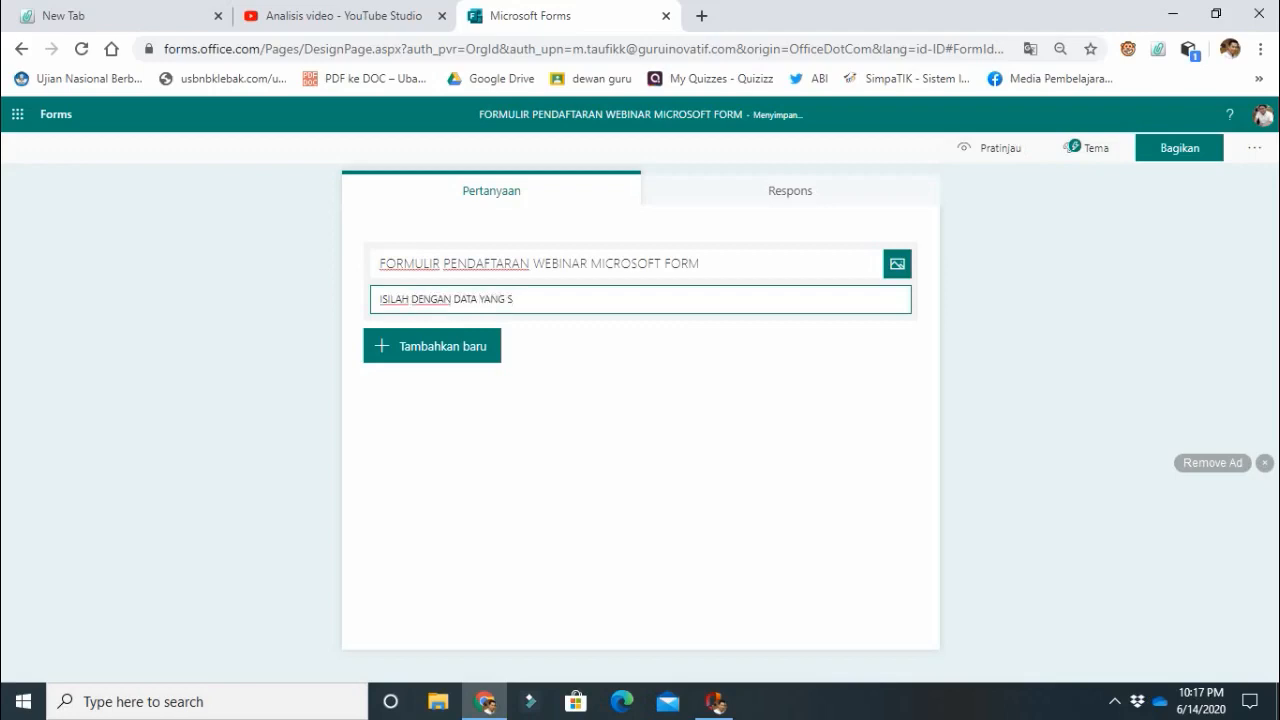
key(BackSpace)
text(BENAR)
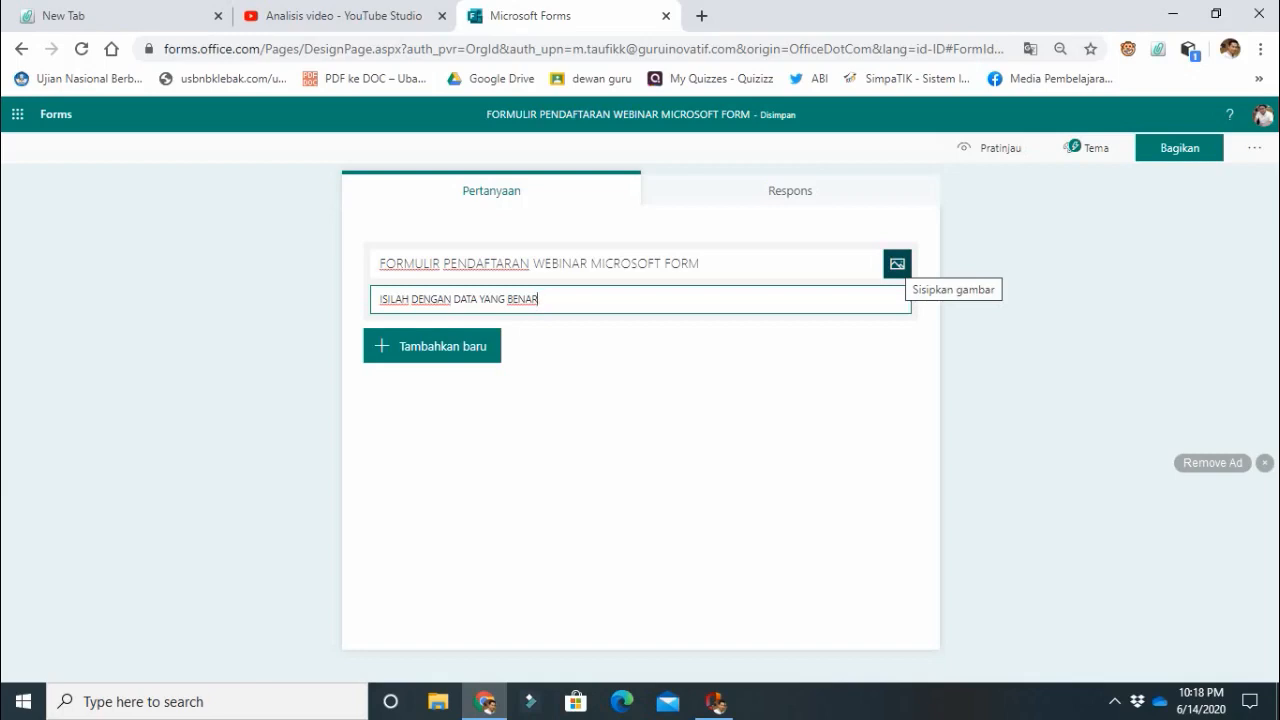
Search Bing for a title image with "MICROSOFT FORM" and change the search to "MICROSOFT 365".
click(897, 264)
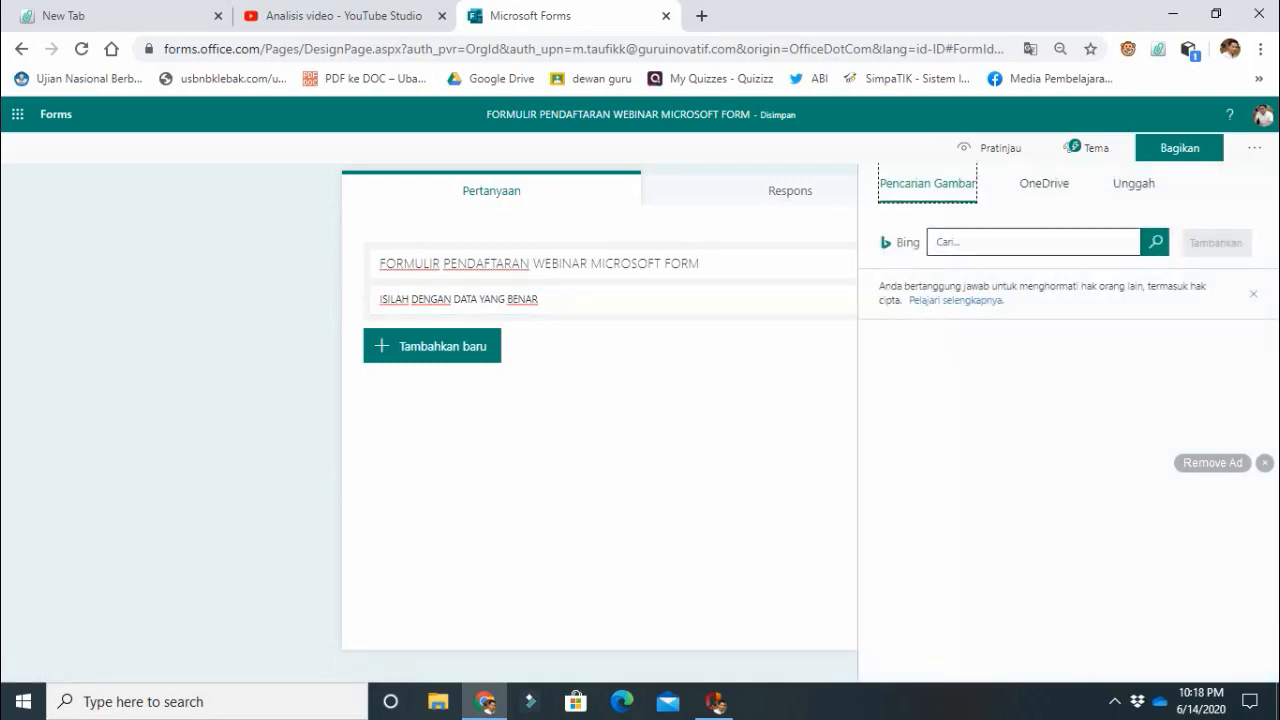
click(1017, 242)
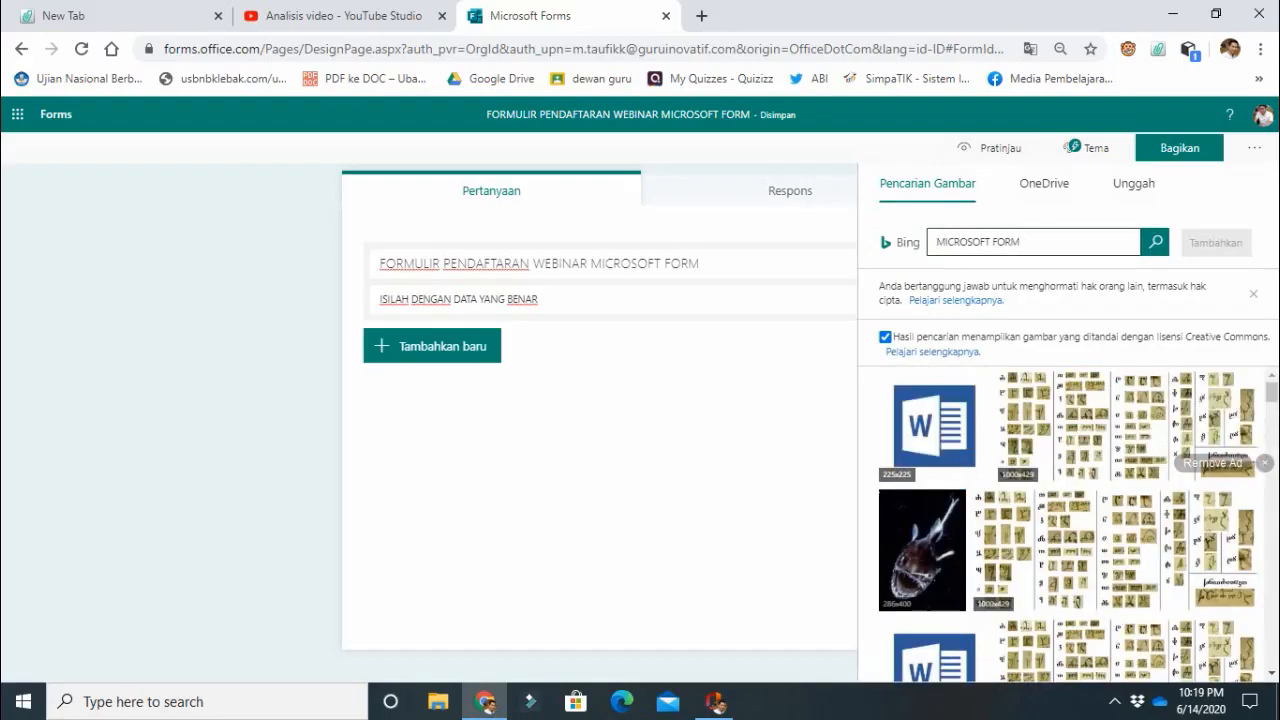
key(BackSpace)
key(BackSpace)
key(BackSpace)
key(BackSpace)
key(BackSpace)
text(365)
key(Return)
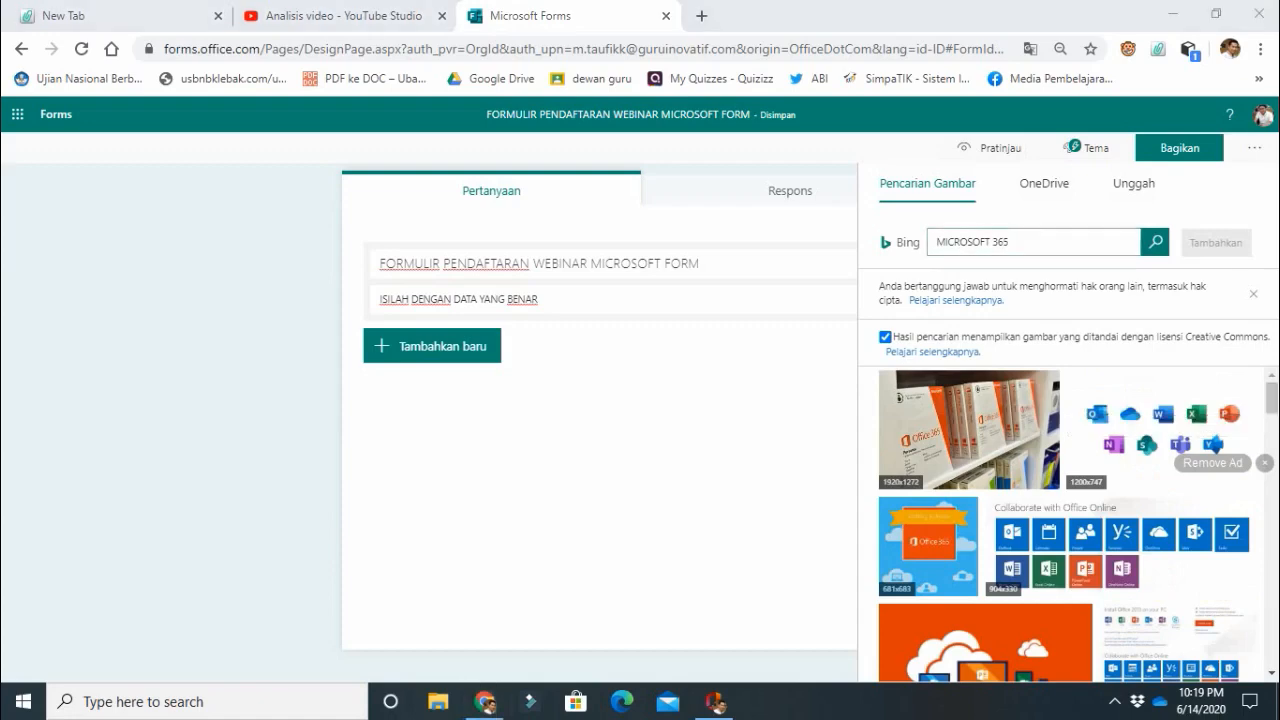
Add the orange picture with white clouds and Office devices beside the form title.
scroll(1068, 524, down, 3)
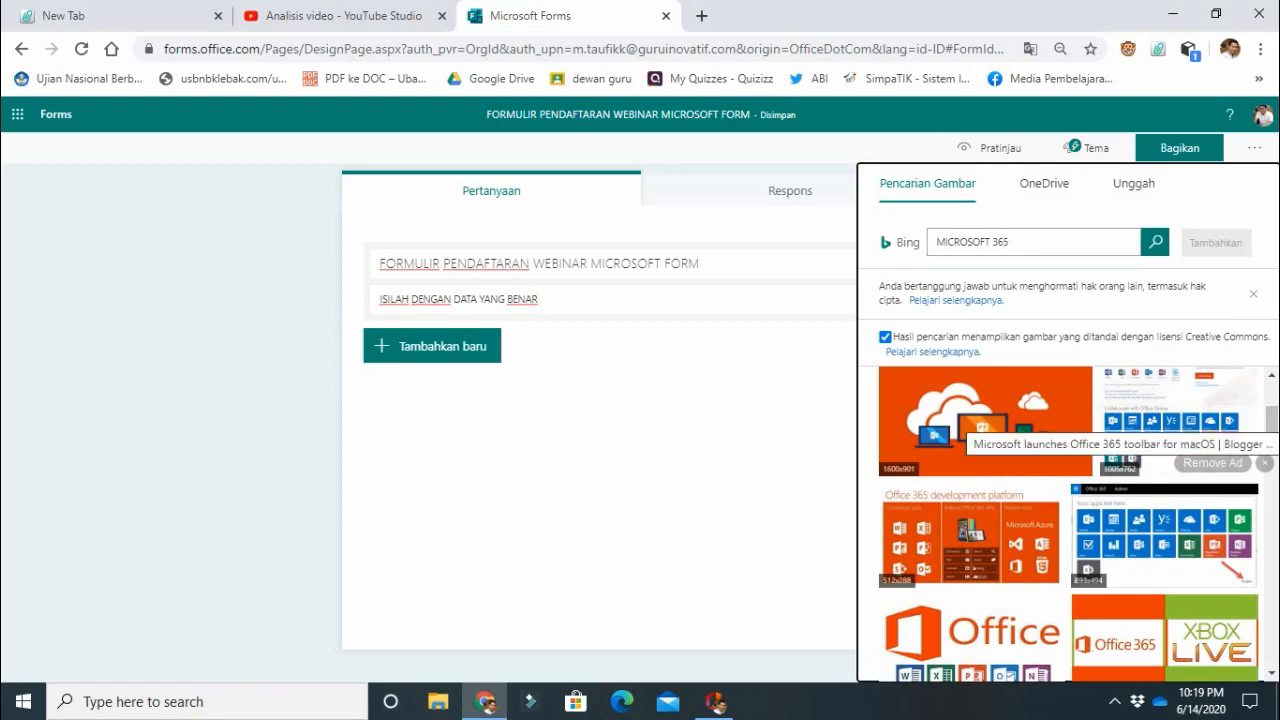
click(1028, 413)
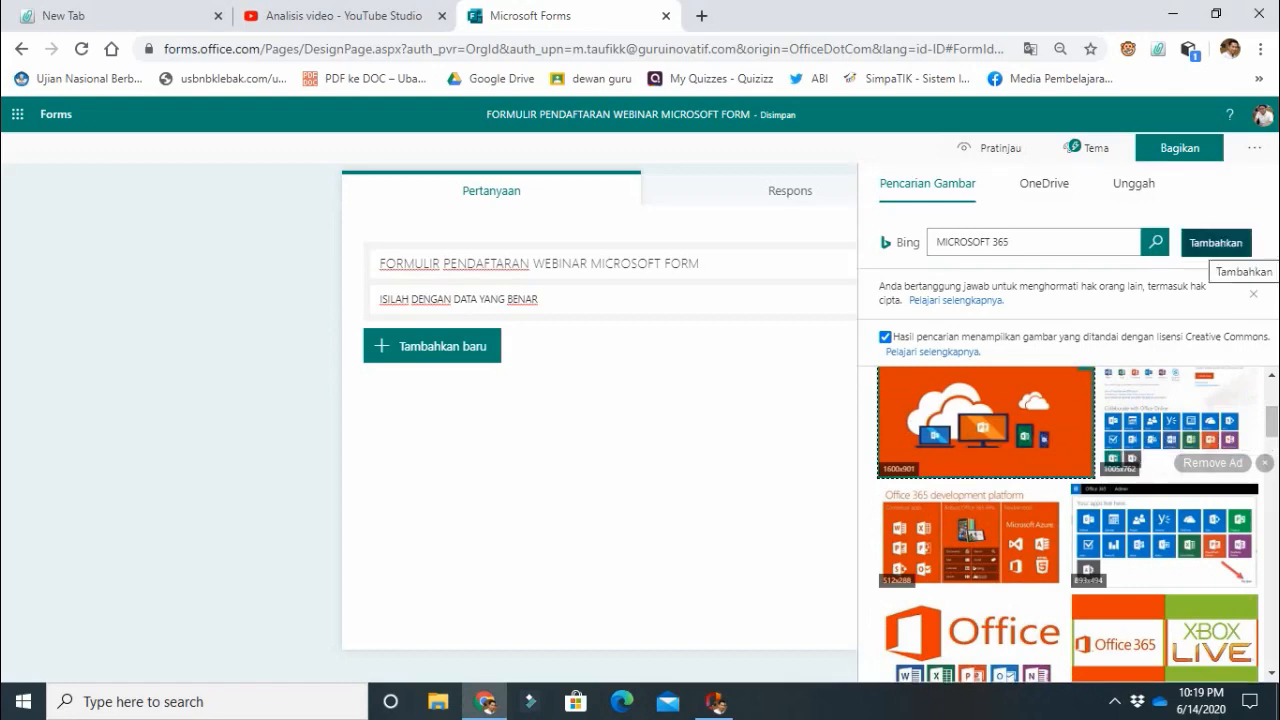
click(1216, 243)
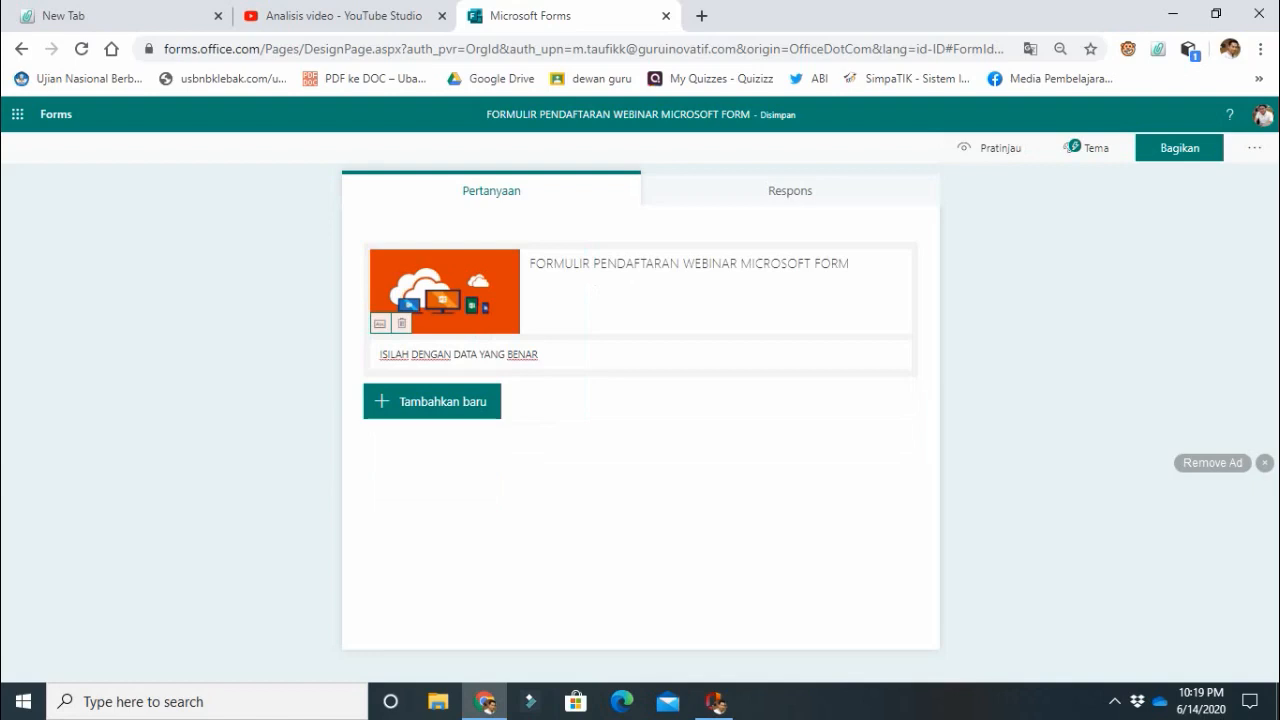
Apply the illustrated theme with hands pointing at a tablet, holding documents and typing on a keyboard.
click(1090, 148)
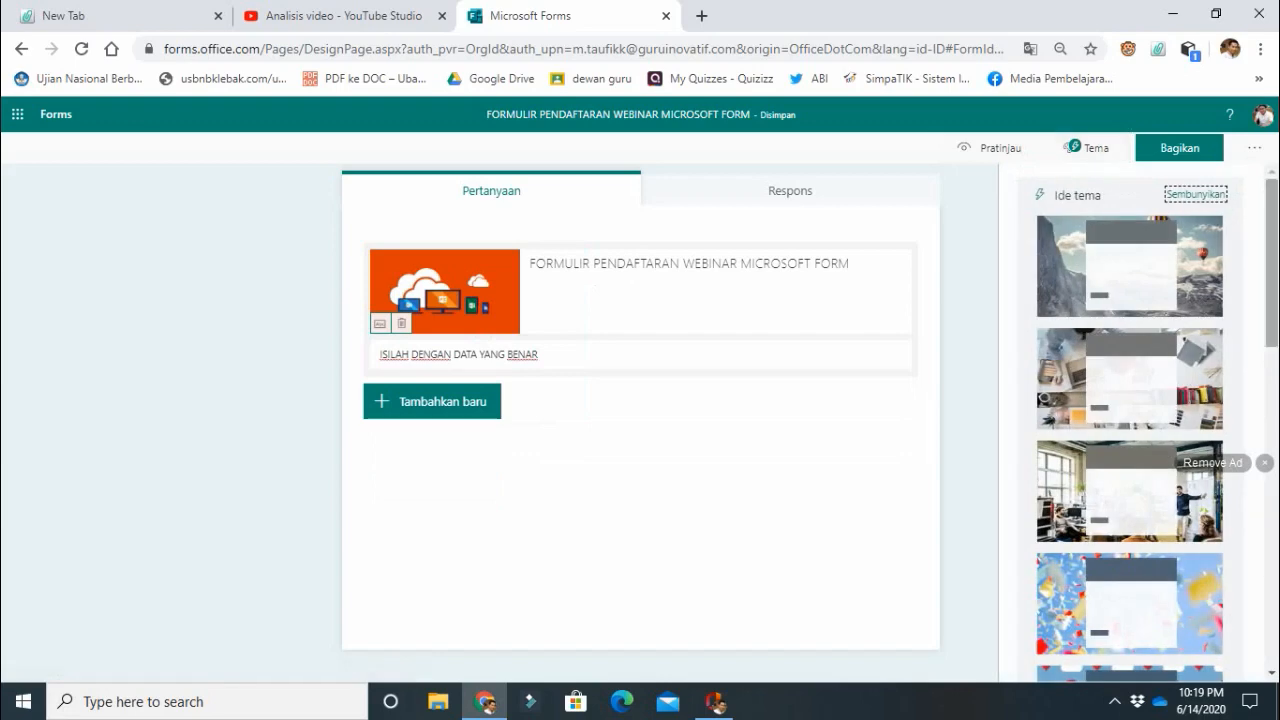
scroll(1180, 628, down, 3)
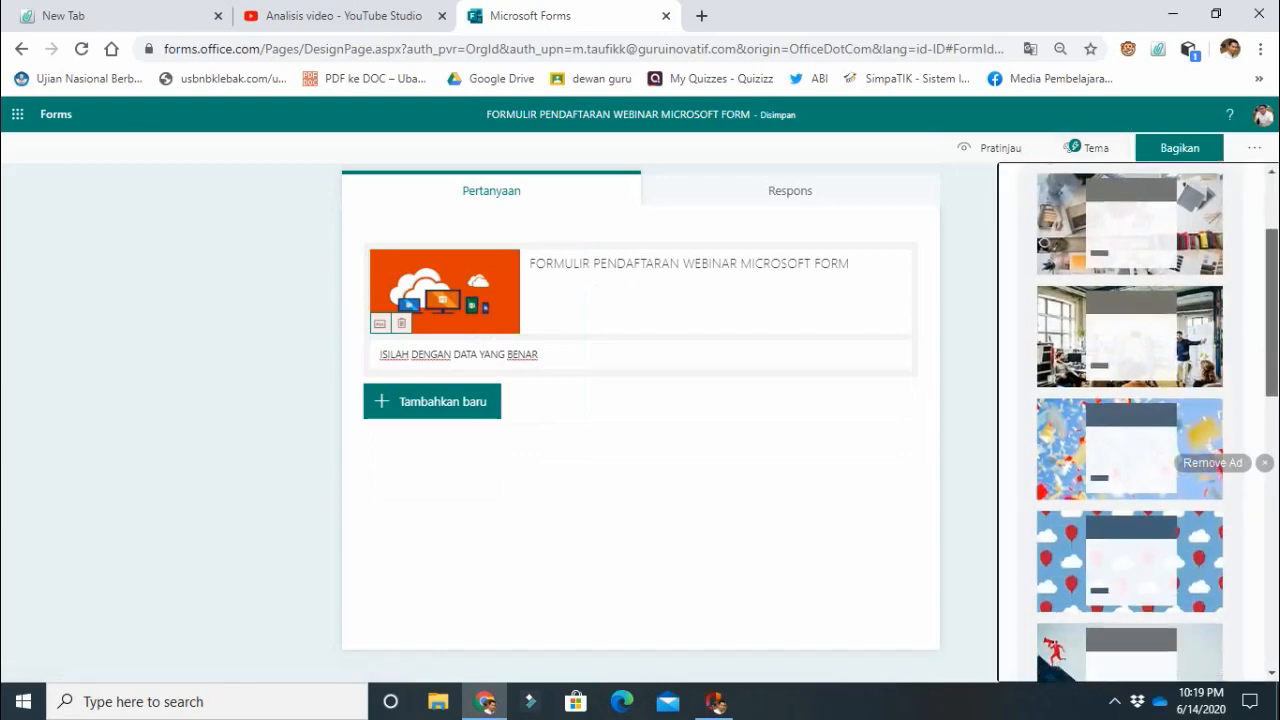
scroll(1130, 420, down, 1)
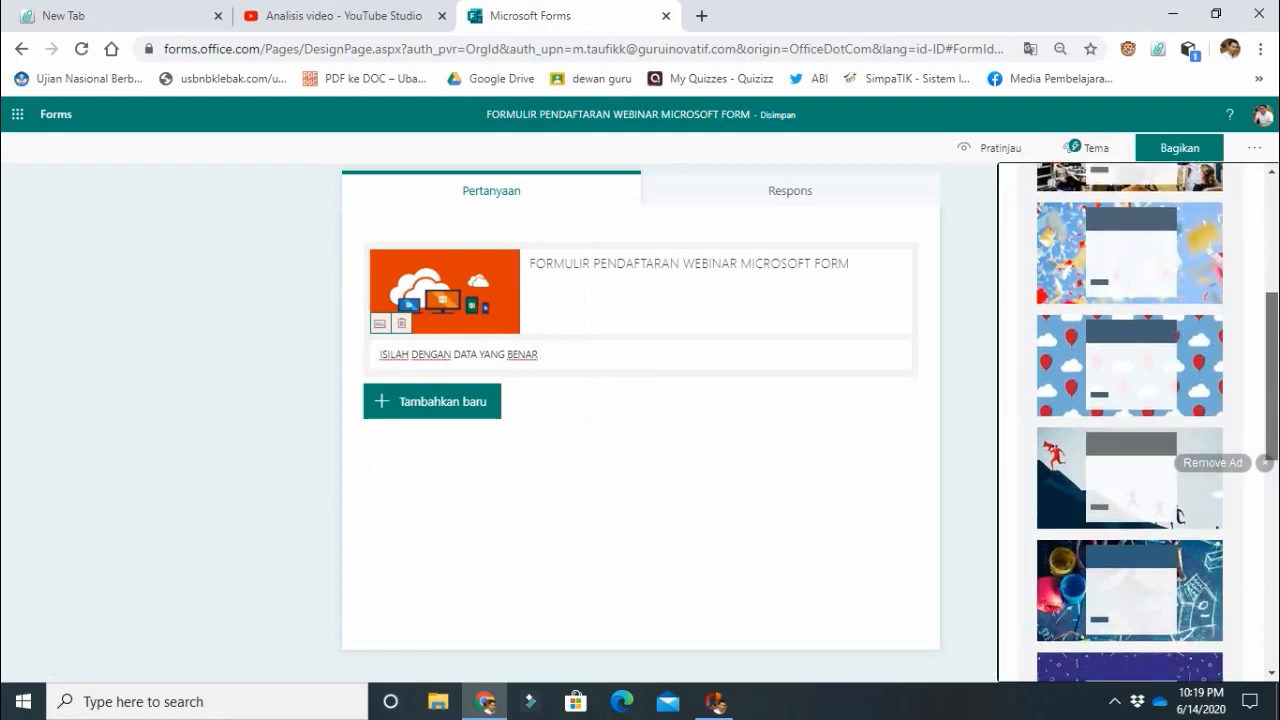
scroll(1130, 420, down, 3)
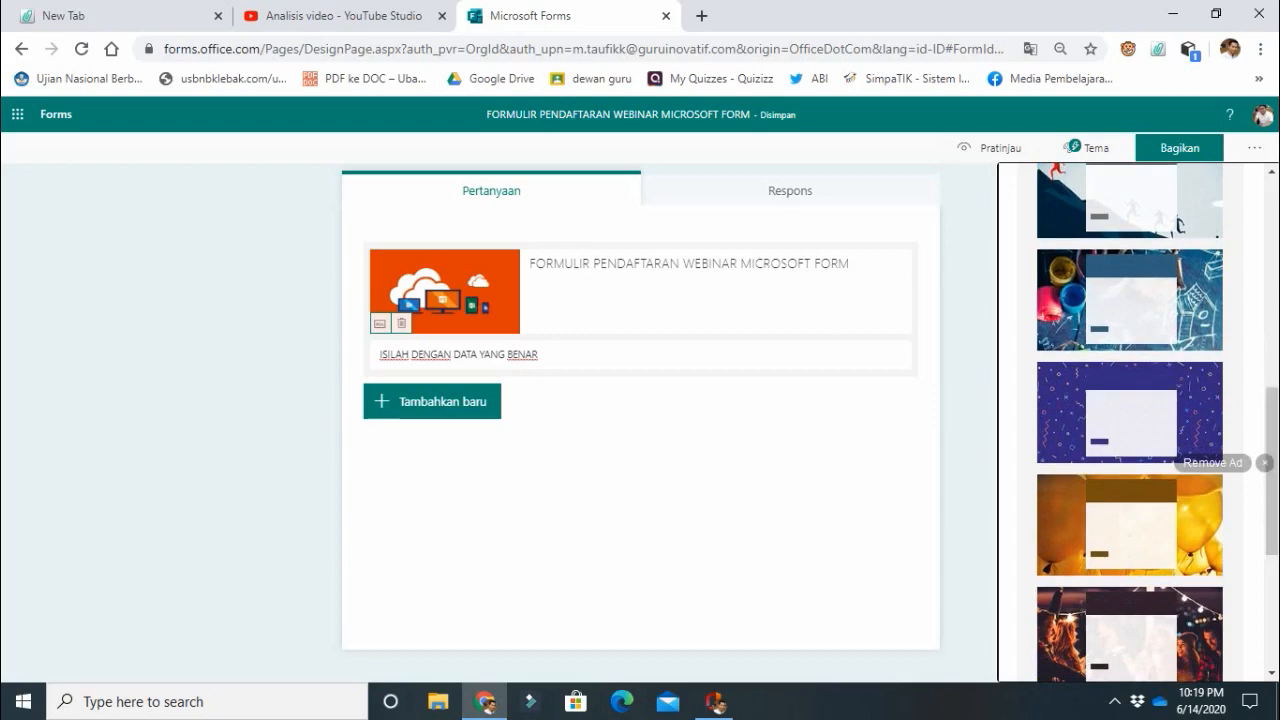
scroll(1130, 420, down, 3)
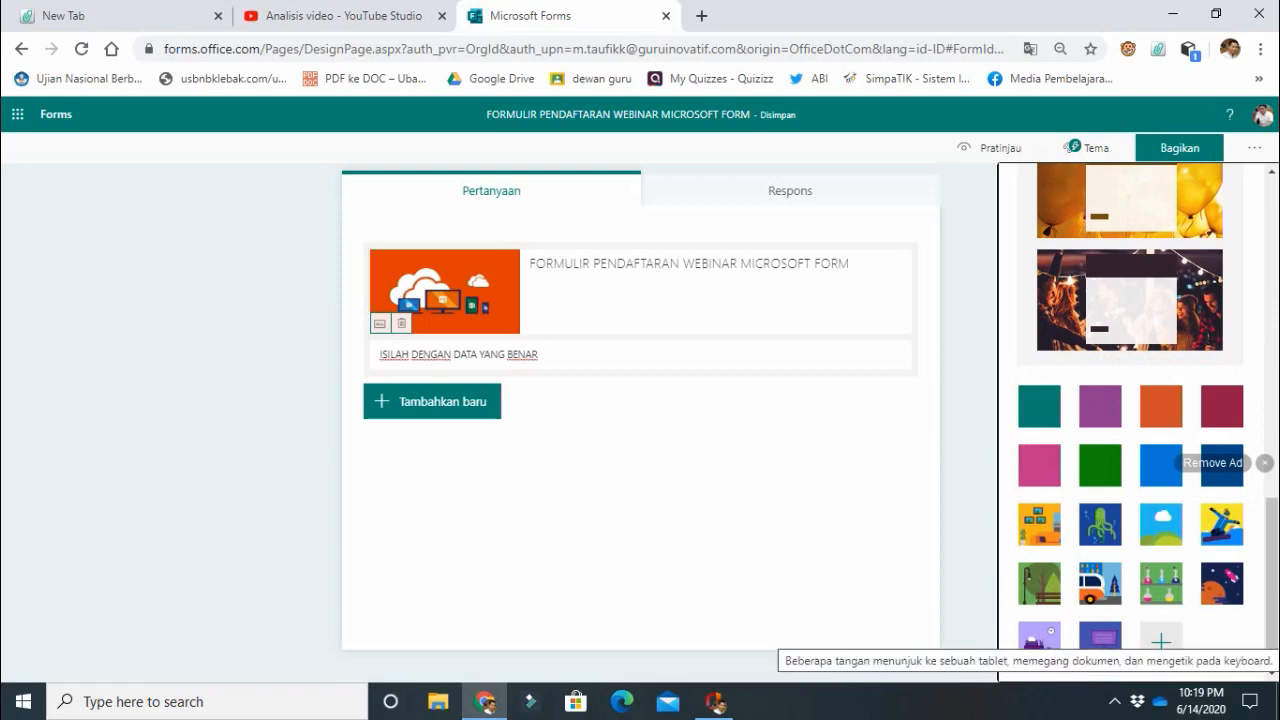
click(1100, 637)
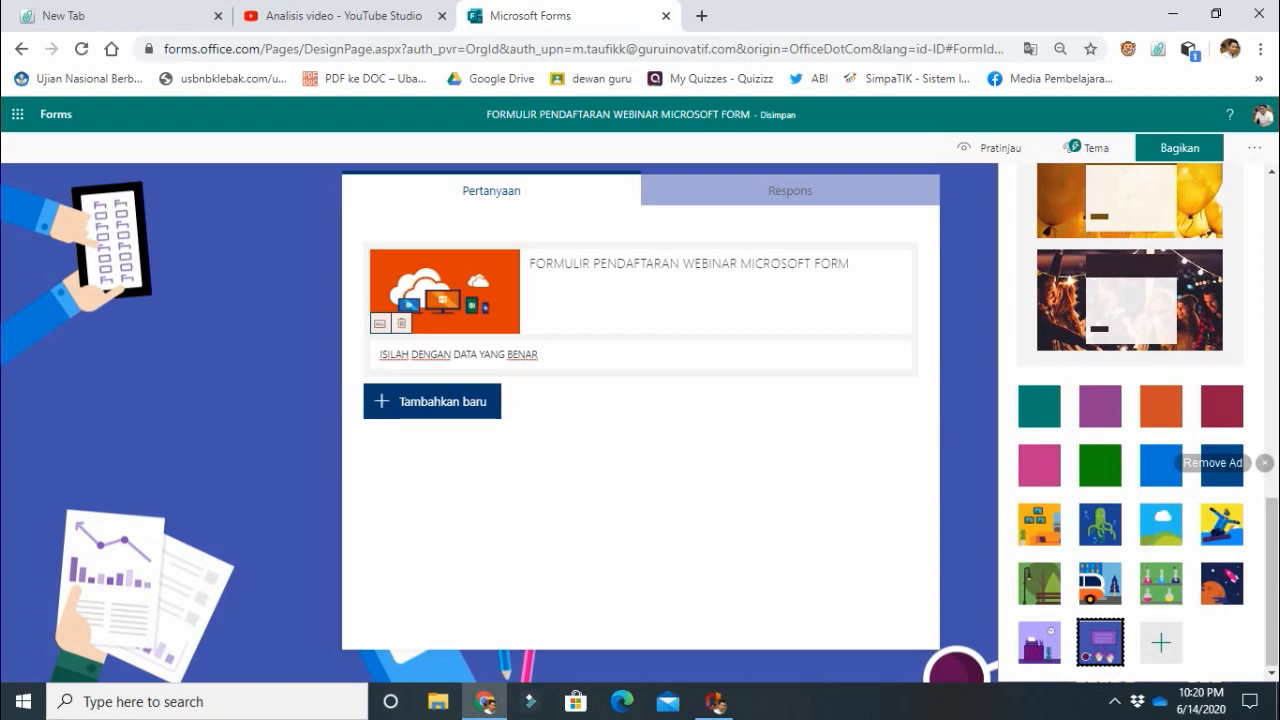
Add a text question reading "NAMA PESERTA" as the form's first question.
click(435, 401)
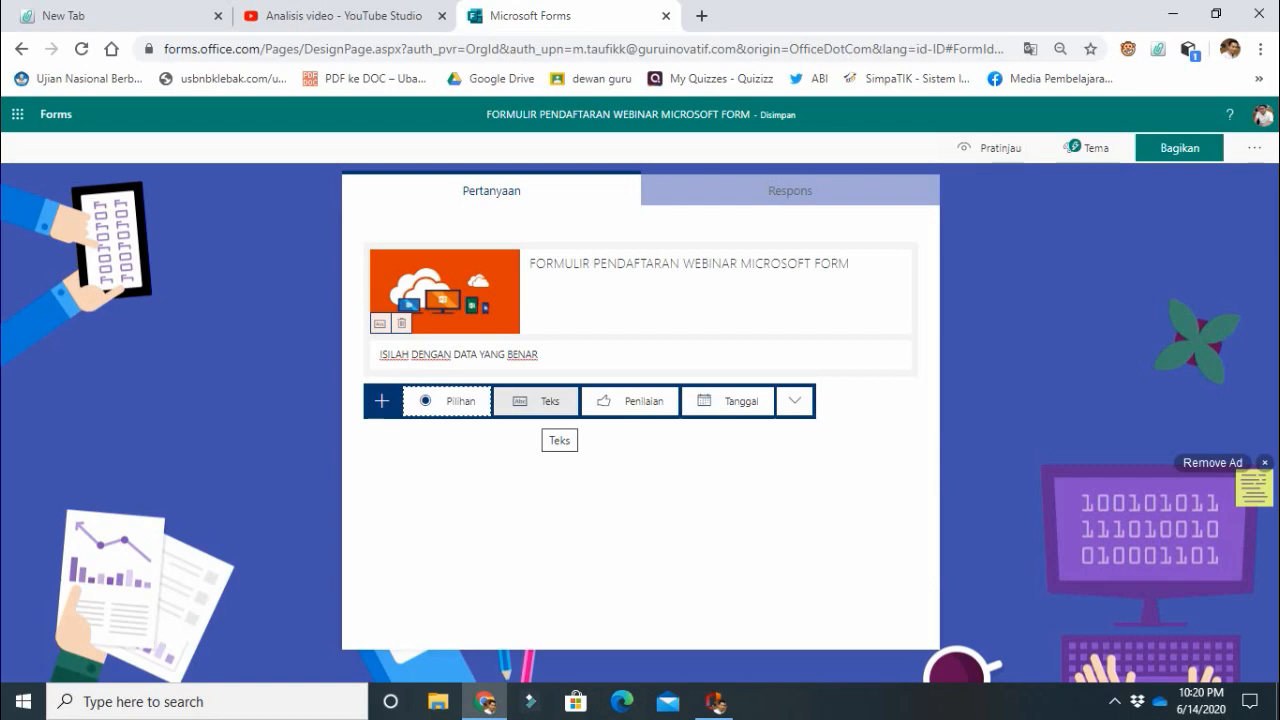
click(550, 401)
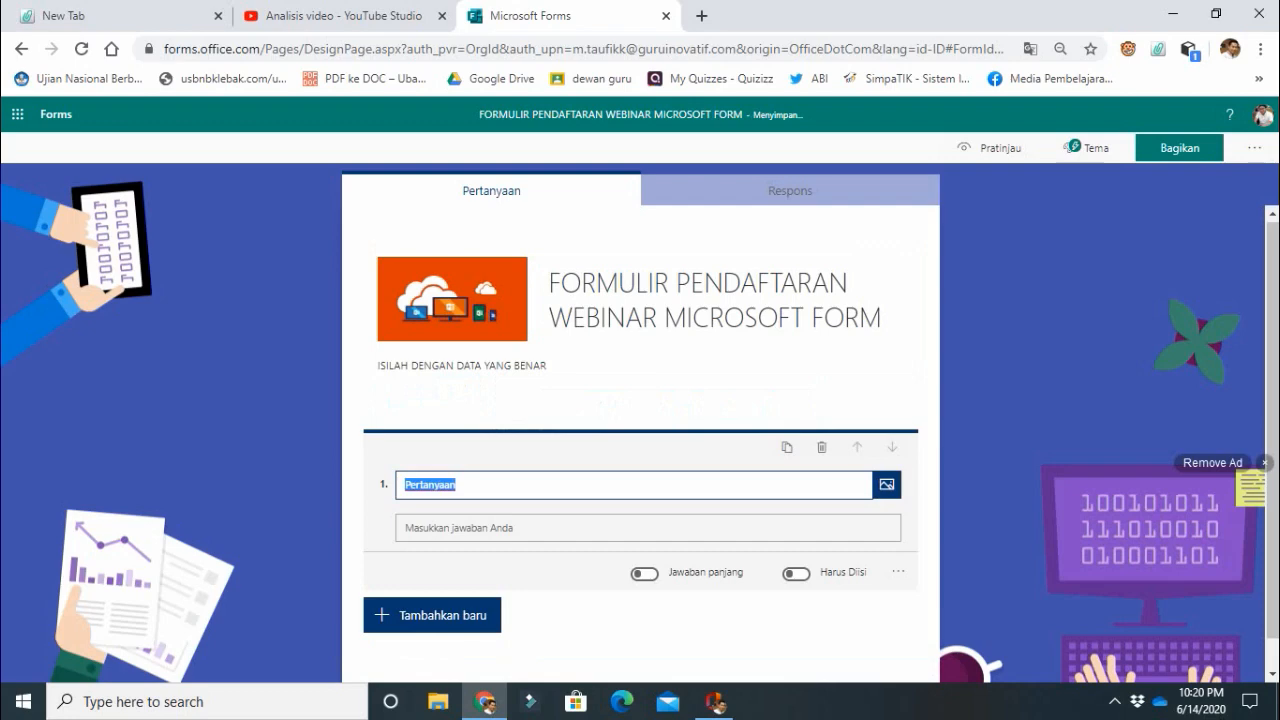
text(NAMA PESER)
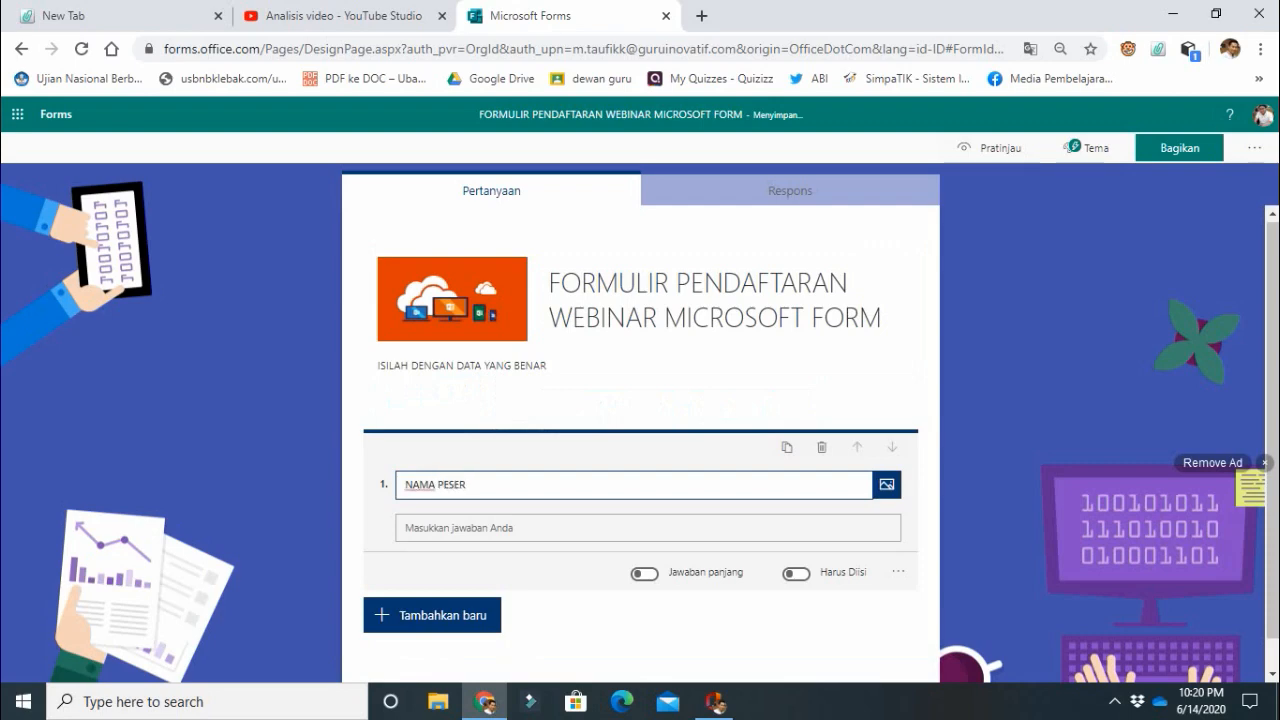
text(TA)
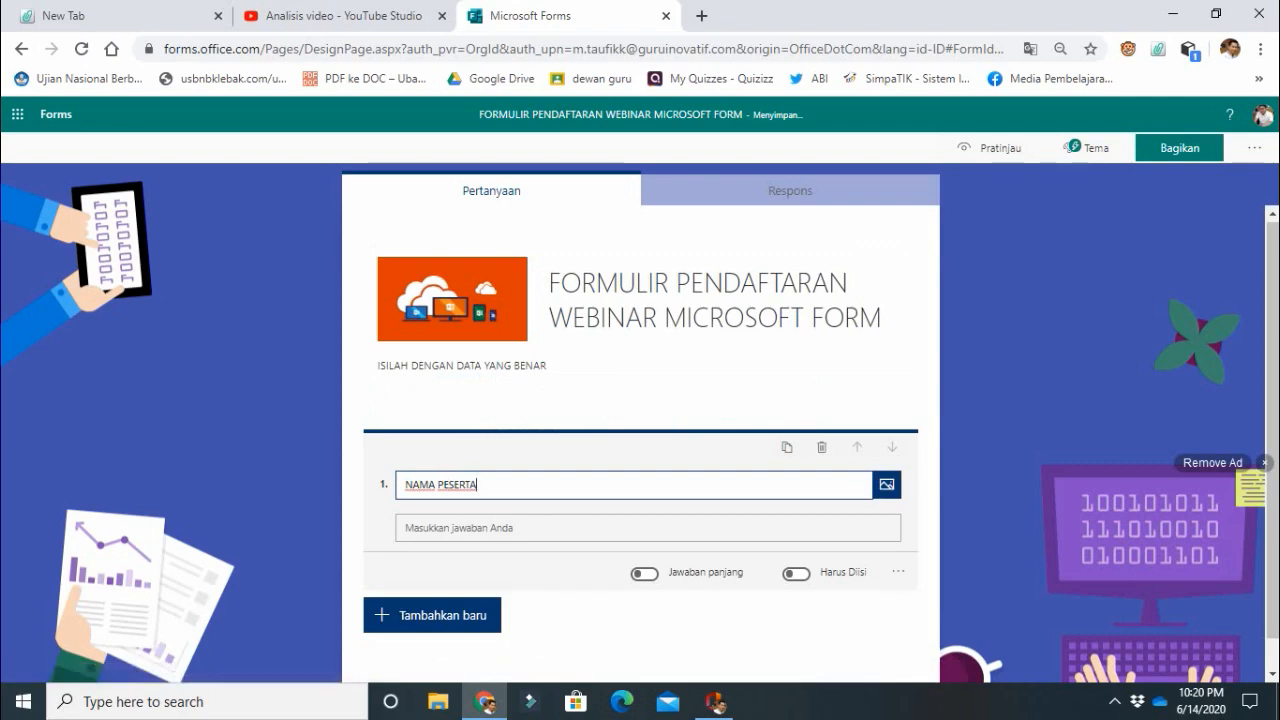
Try the long answer option on the NAMA PESERTA question, switch it back off, and make the question required.
click(644, 573)
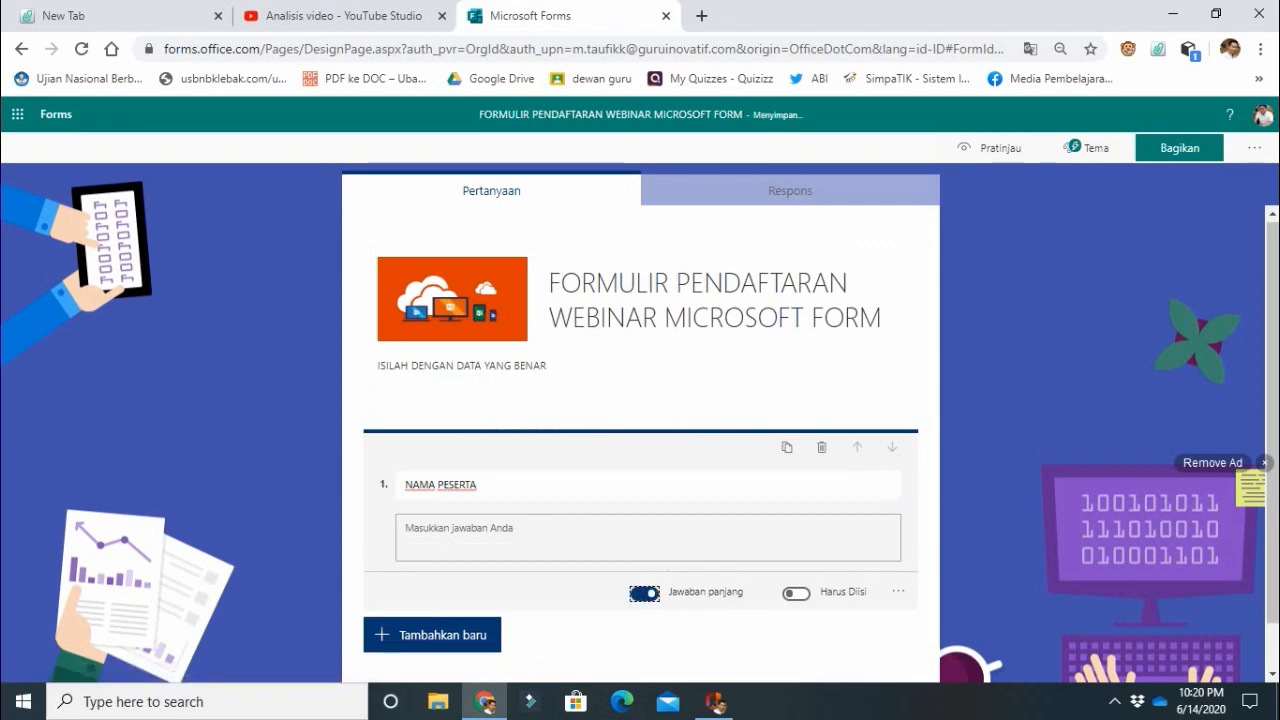
click(644, 593)
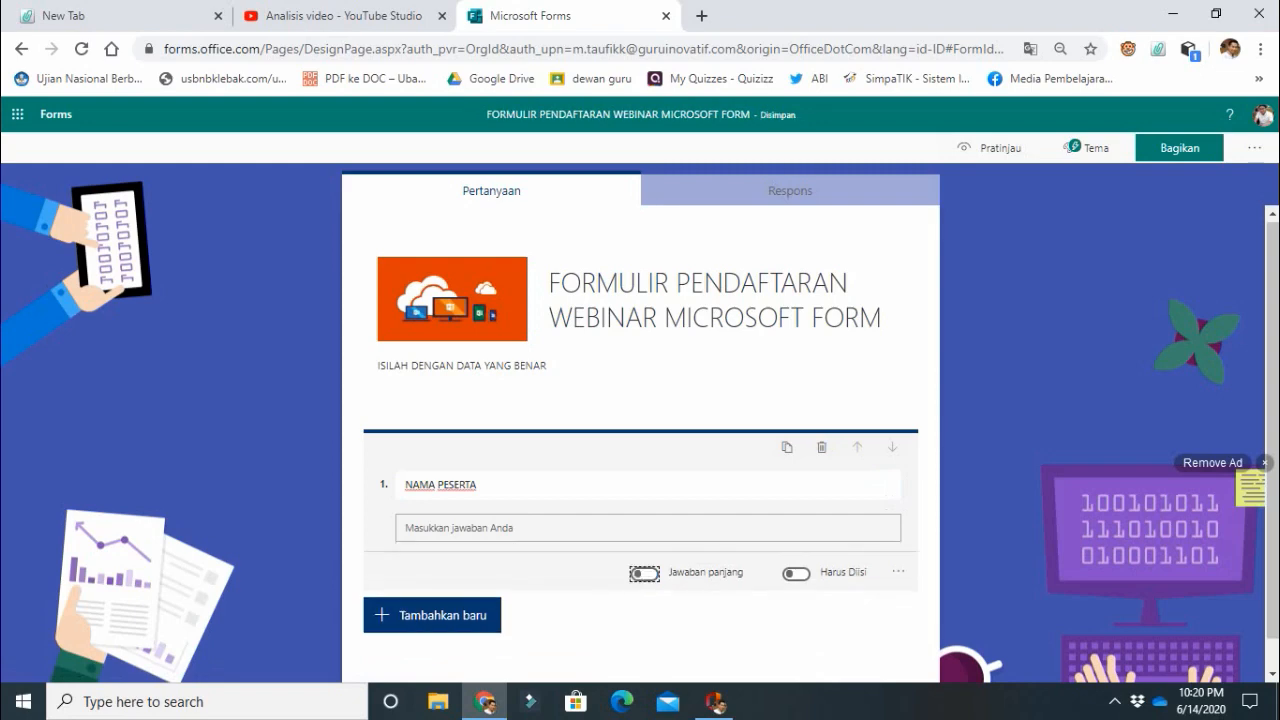
click(796, 573)
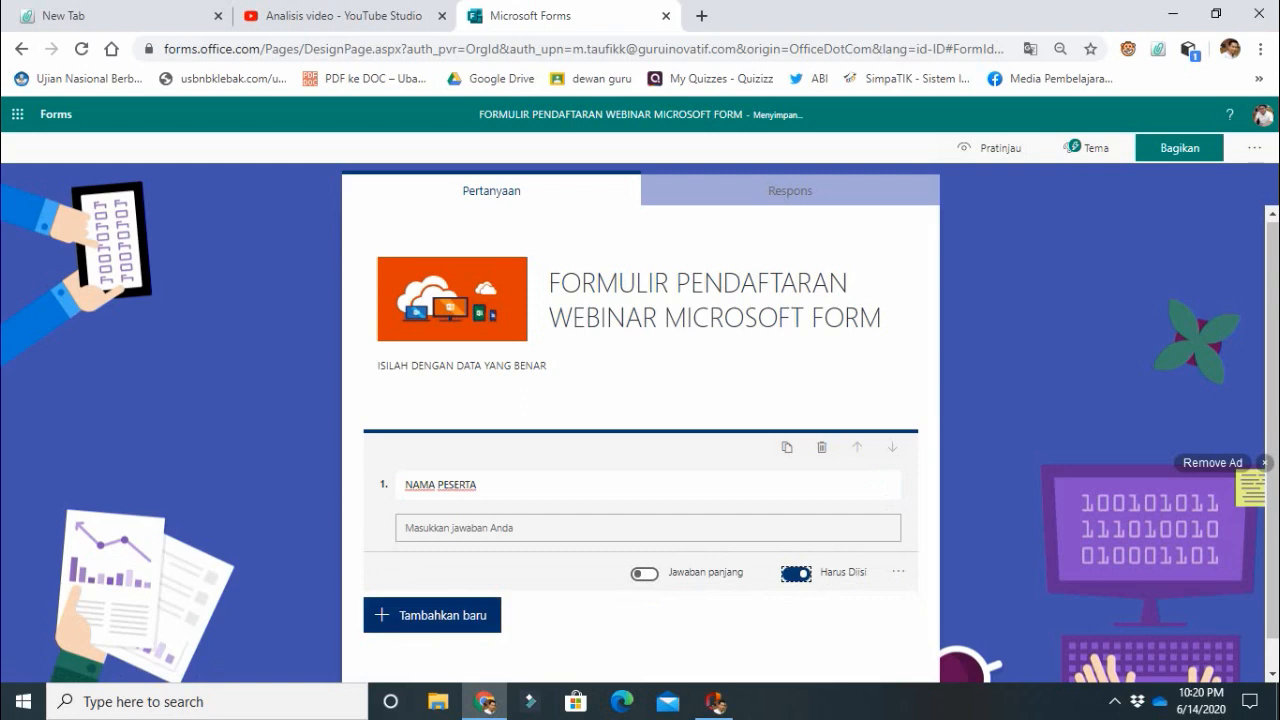
Add a second text question reading "ASAL INSTANSI" to the form.
click(432, 615)
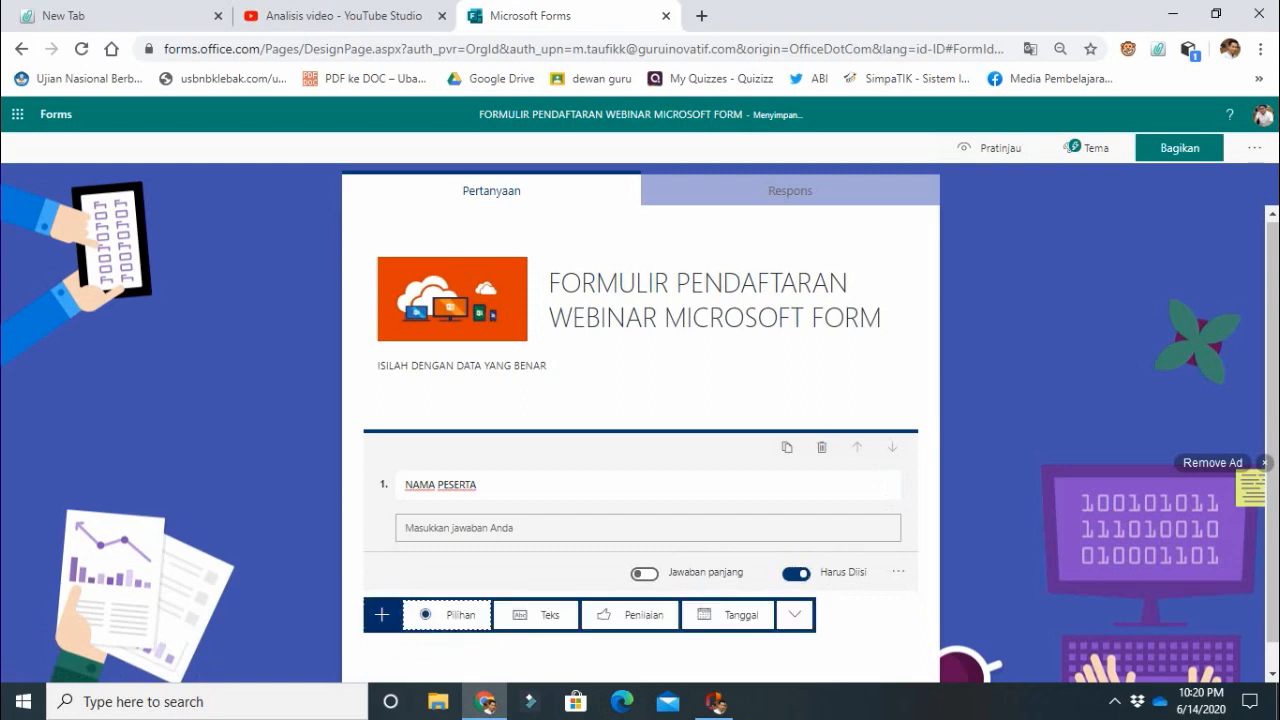
click(536, 615)
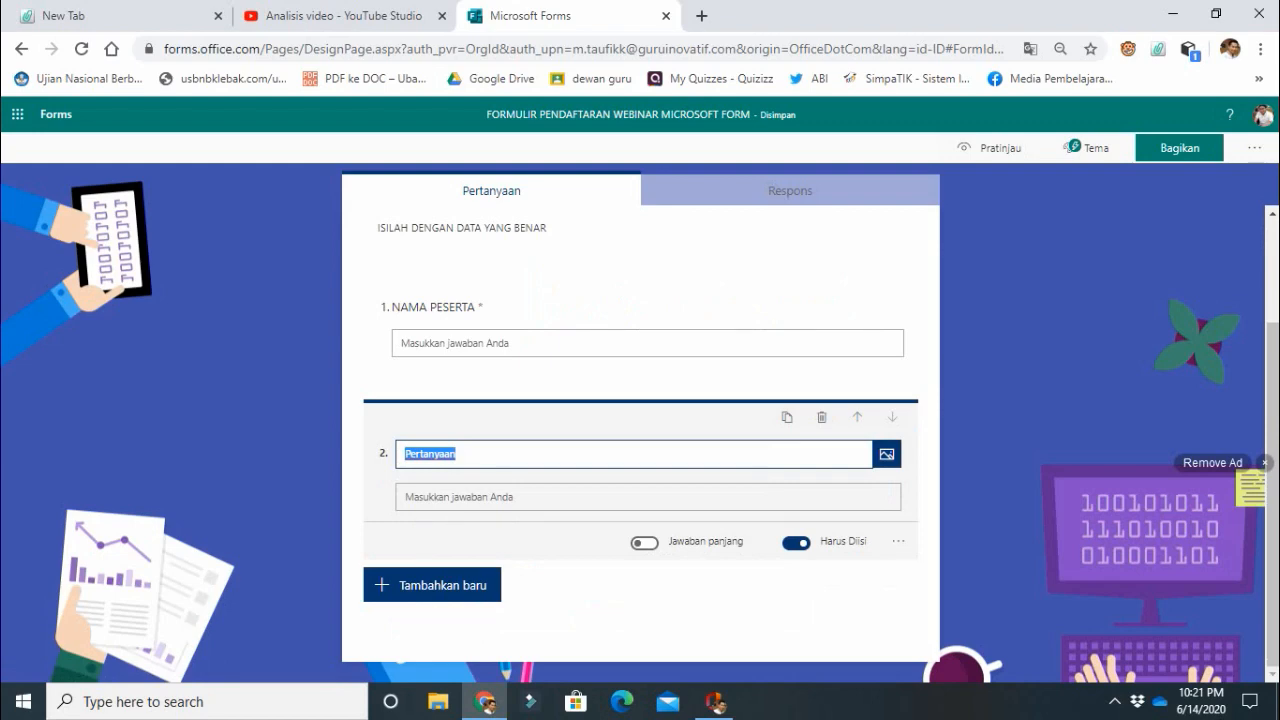
text(ASALA)
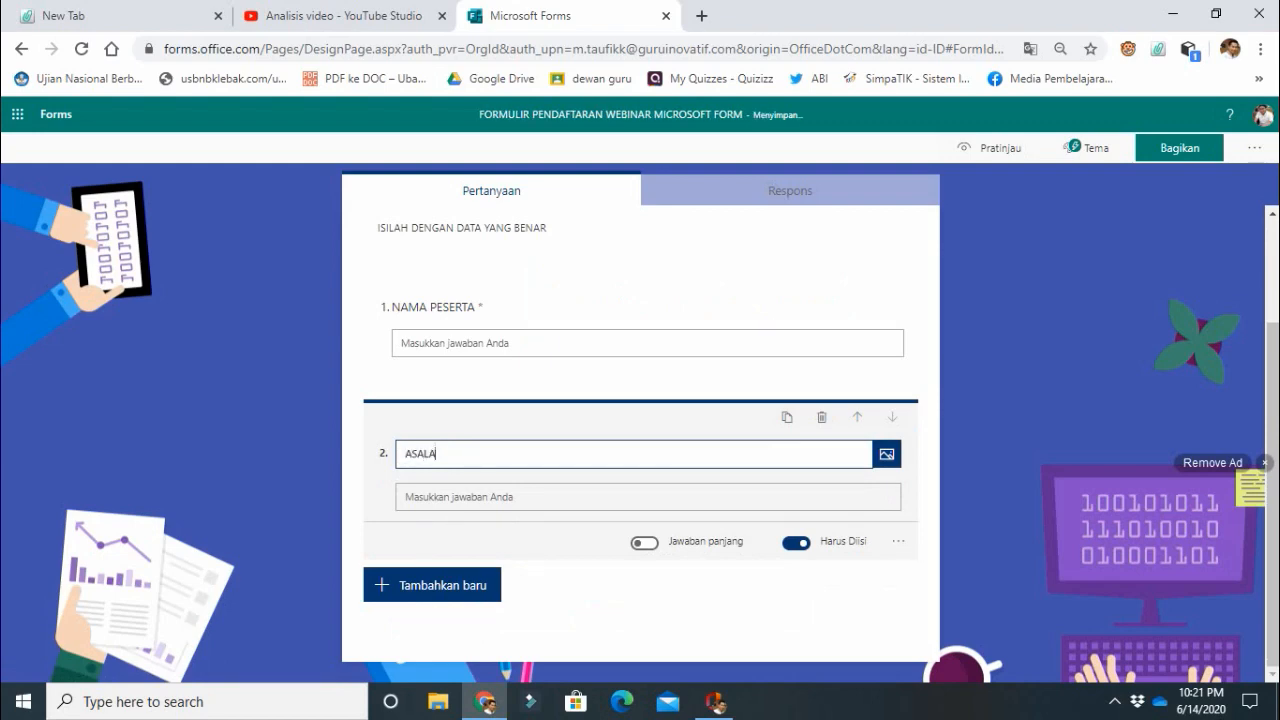
key(BackSpace)
text( INSTANSI)
click(432, 585)
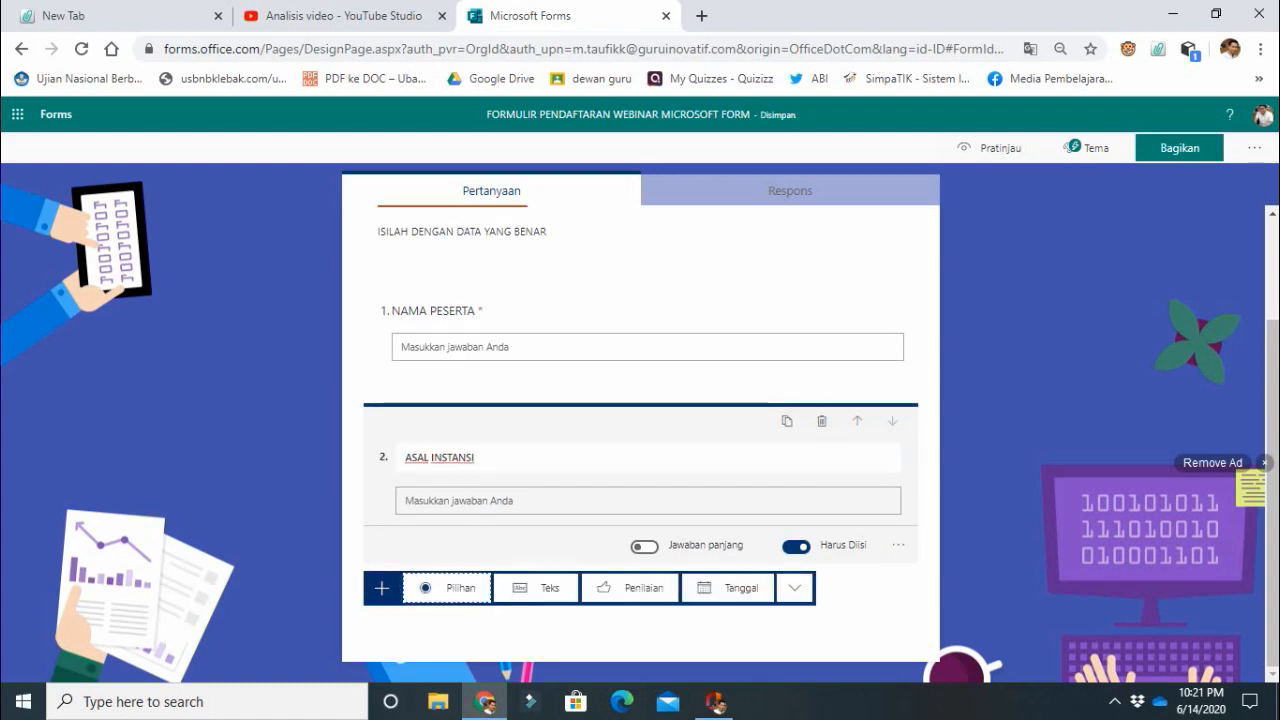
click(536, 588)
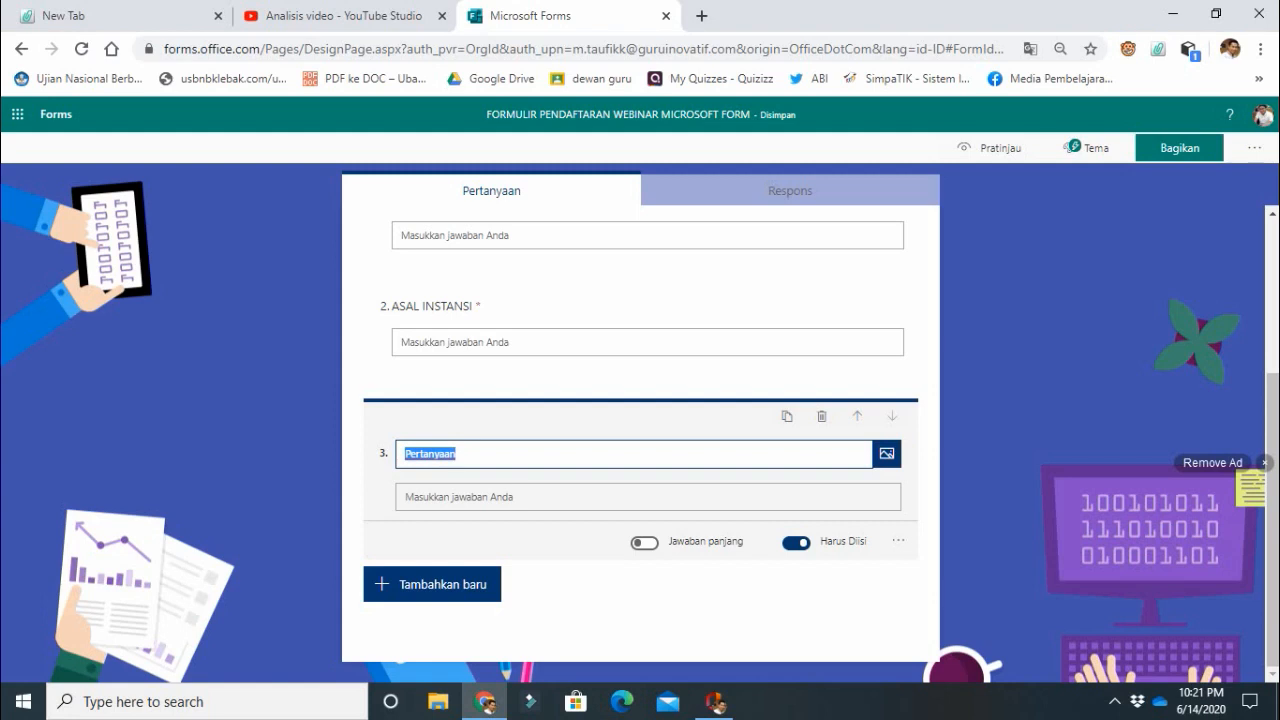
click(822, 416)
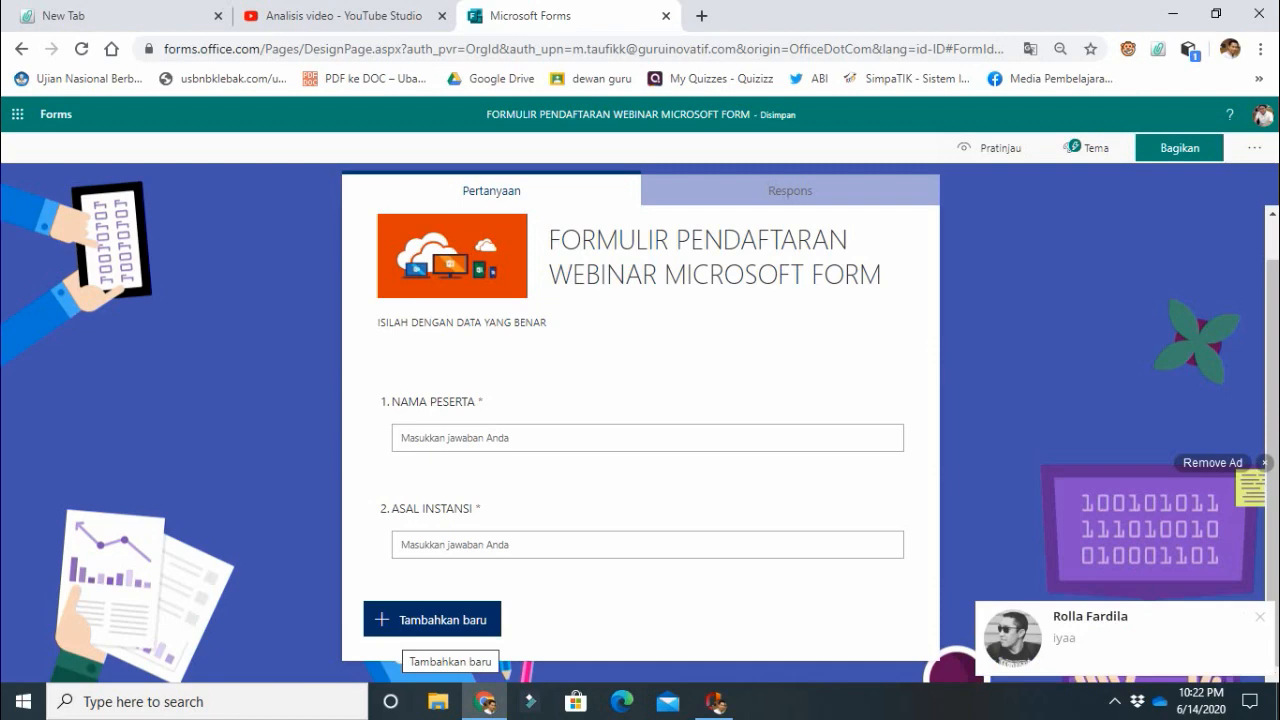
Add a choice question reading "Apakah pernah mengikuti pelatihan yang diselenggarakan Microsoft" below ASAL INSTANSI.
click(432, 620)
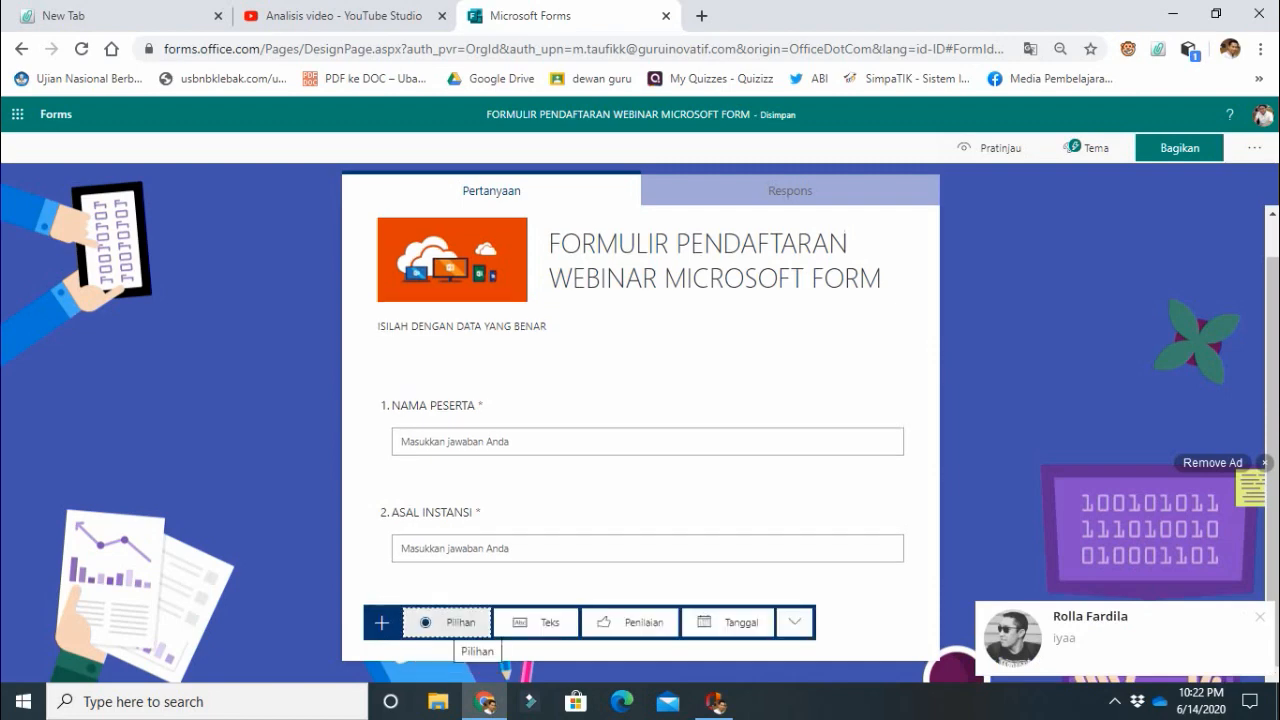
click(450, 622)
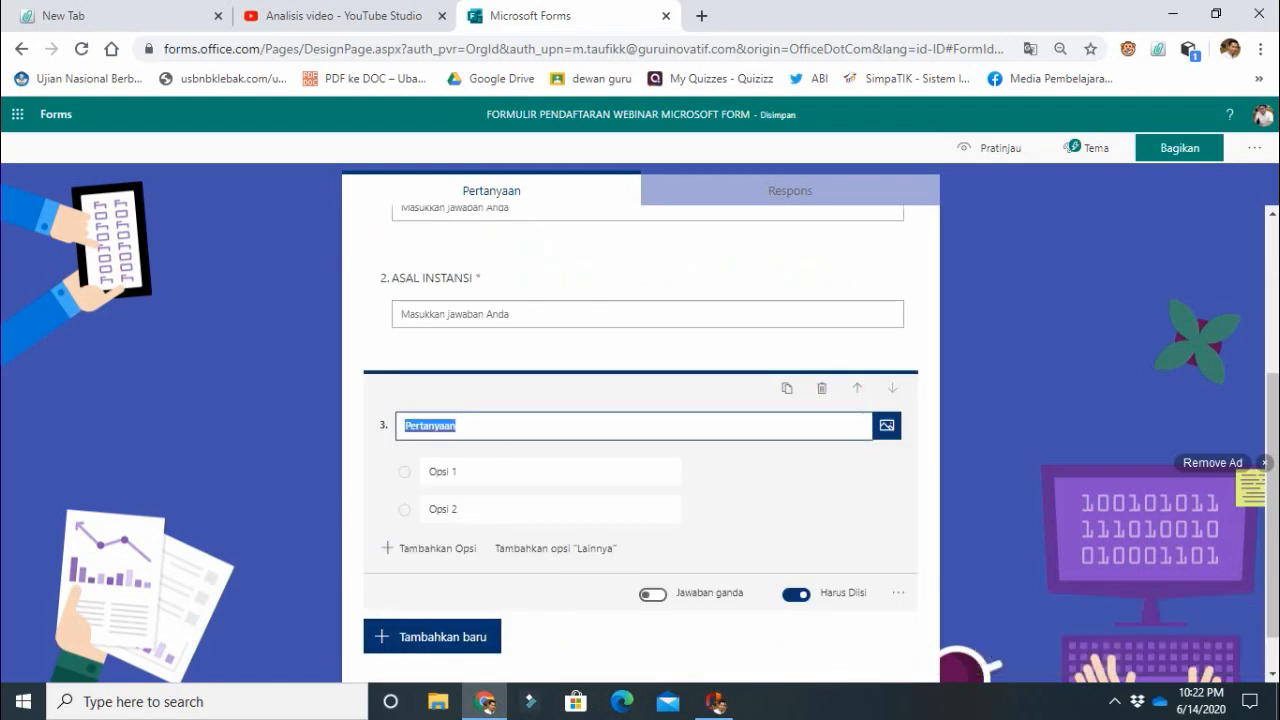
text(A)
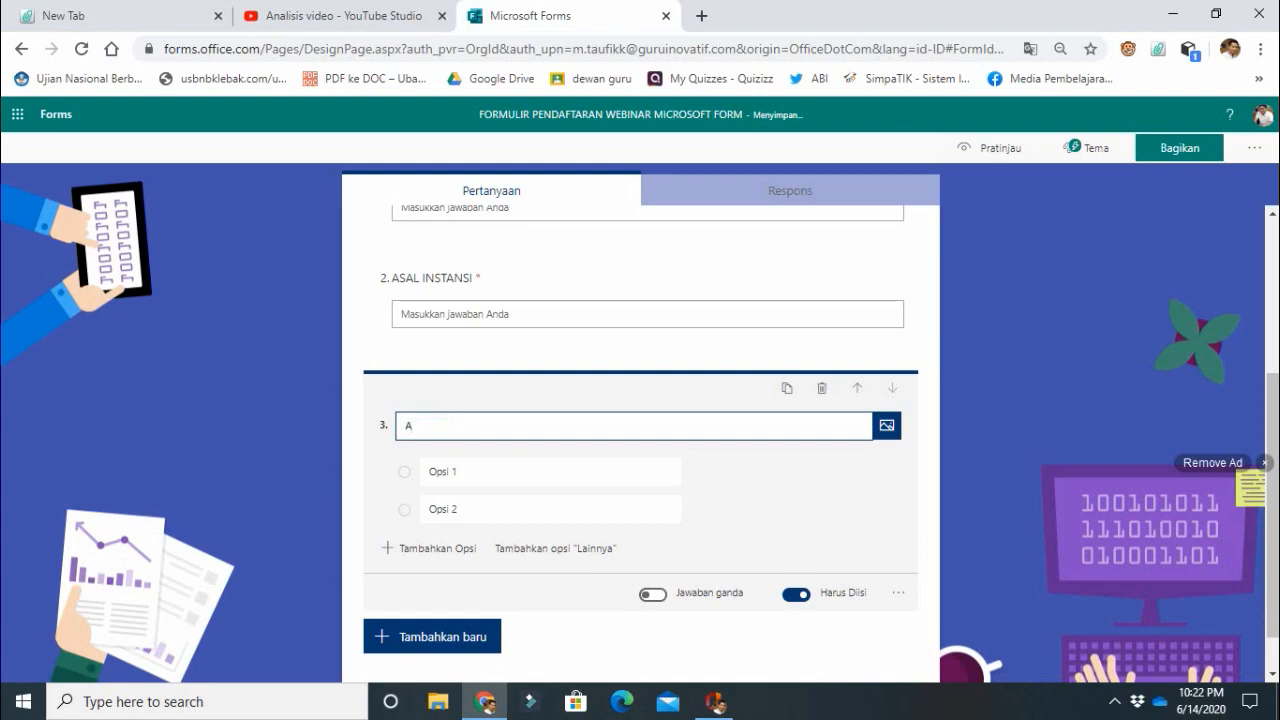
text(pakah pernah meng)
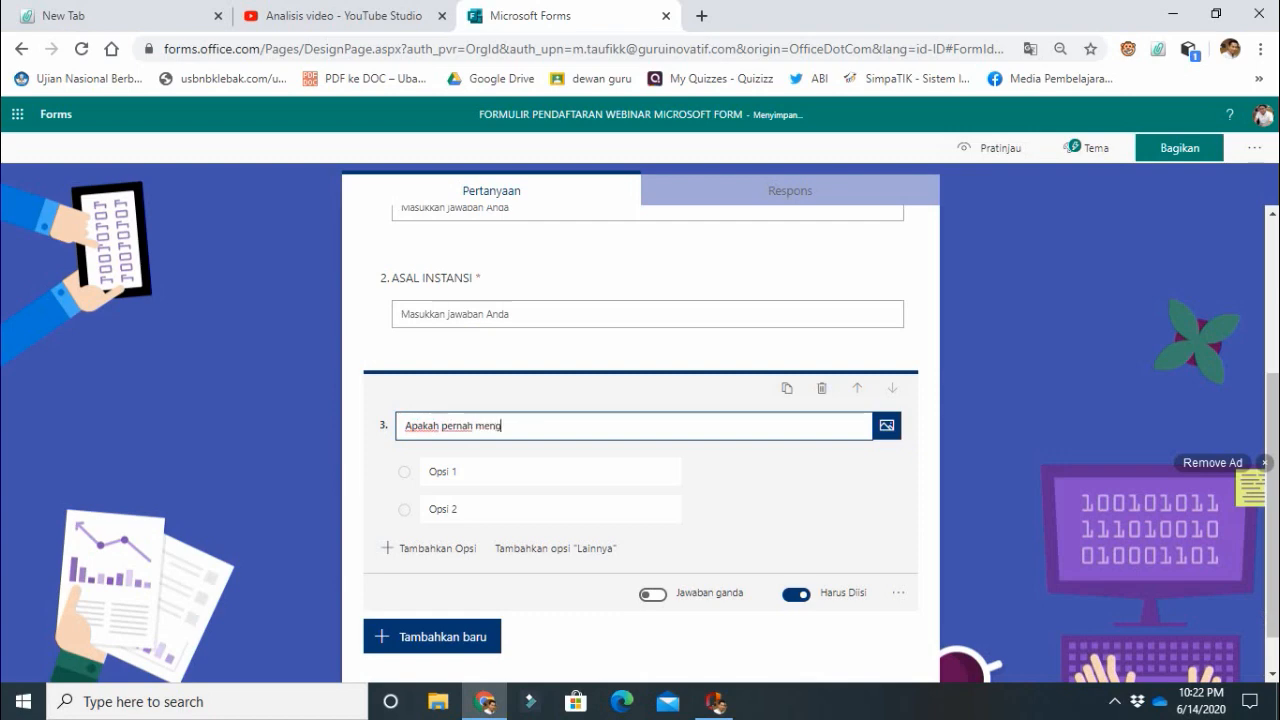
text(ikuti pela)
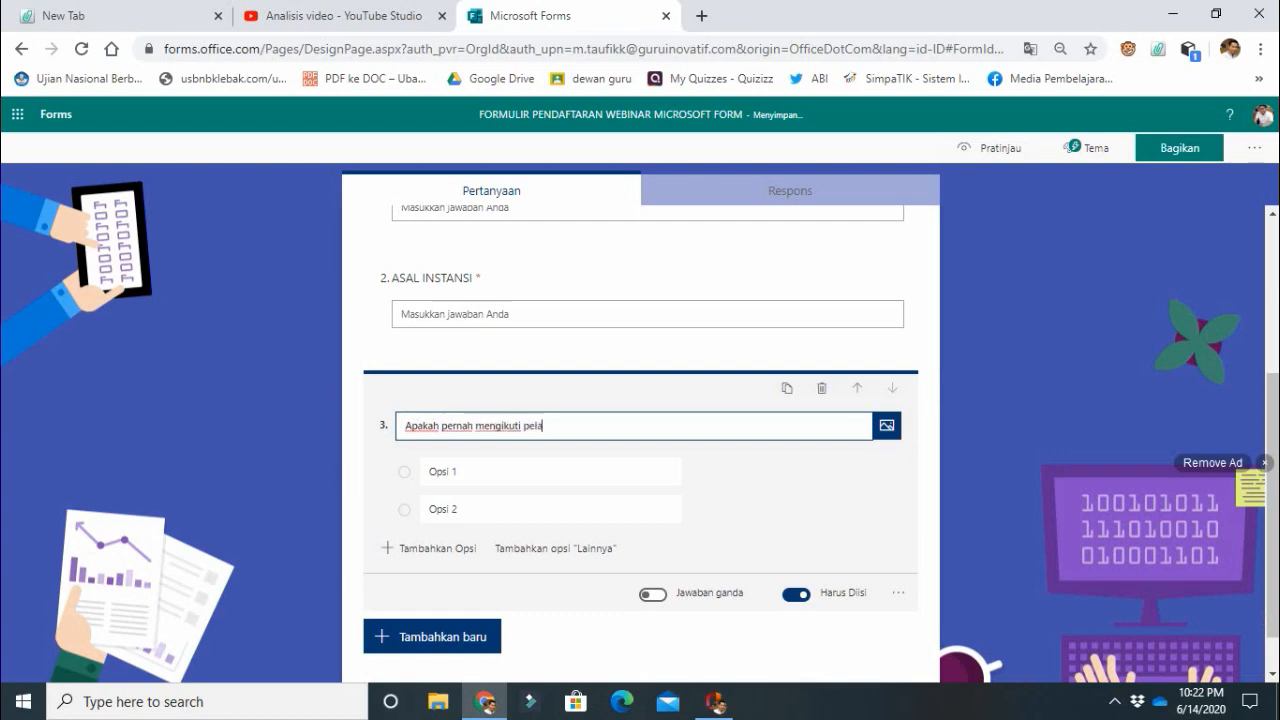
text(tihan yang di selengga)
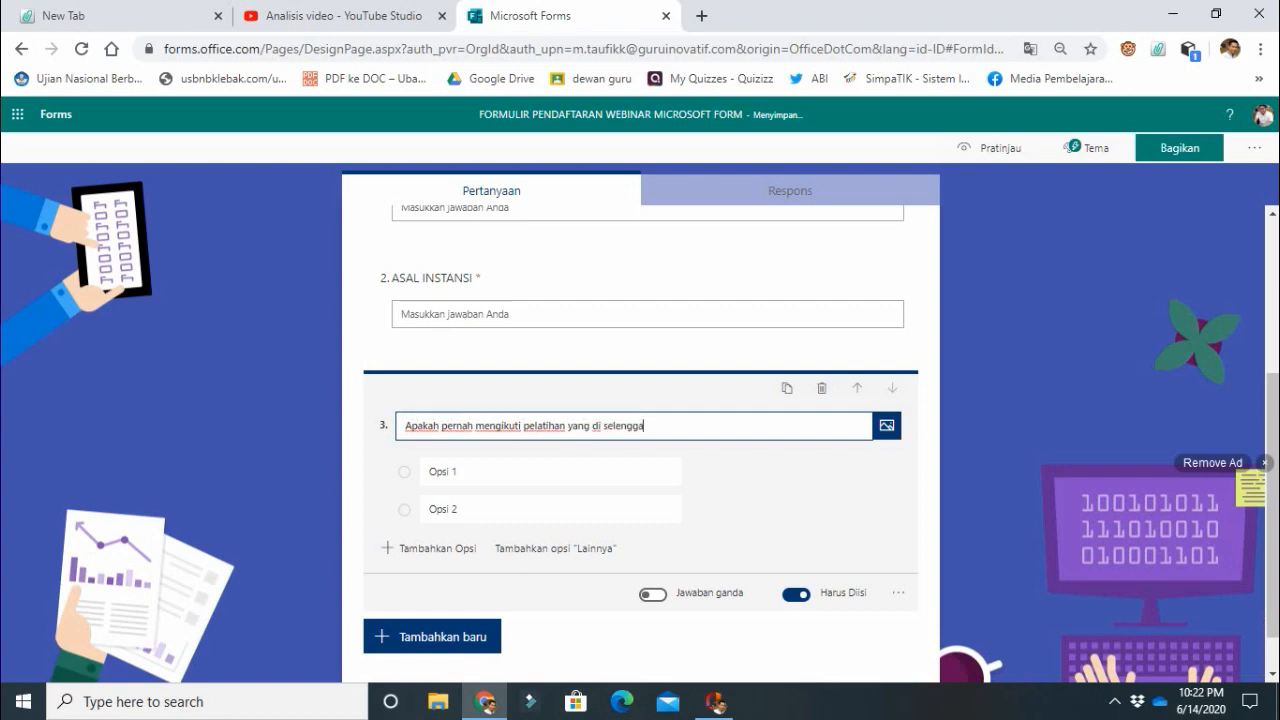
text(rakan Mi)
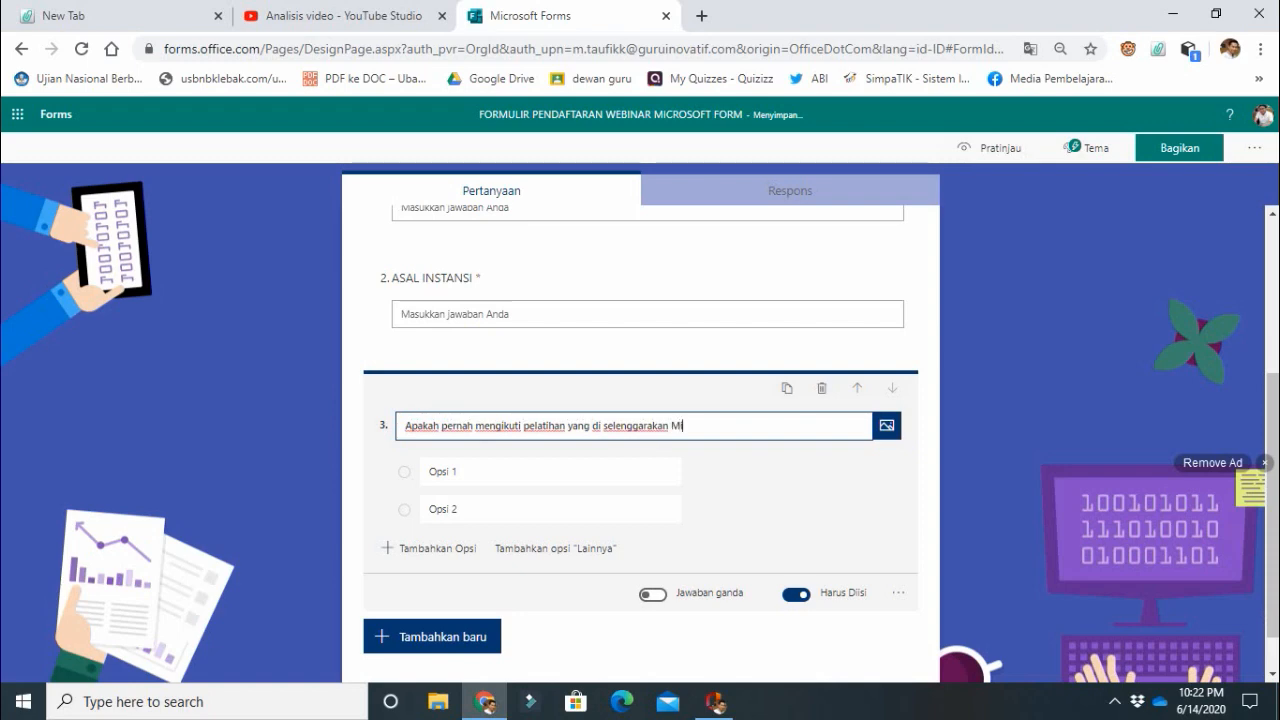
text(crosoft)
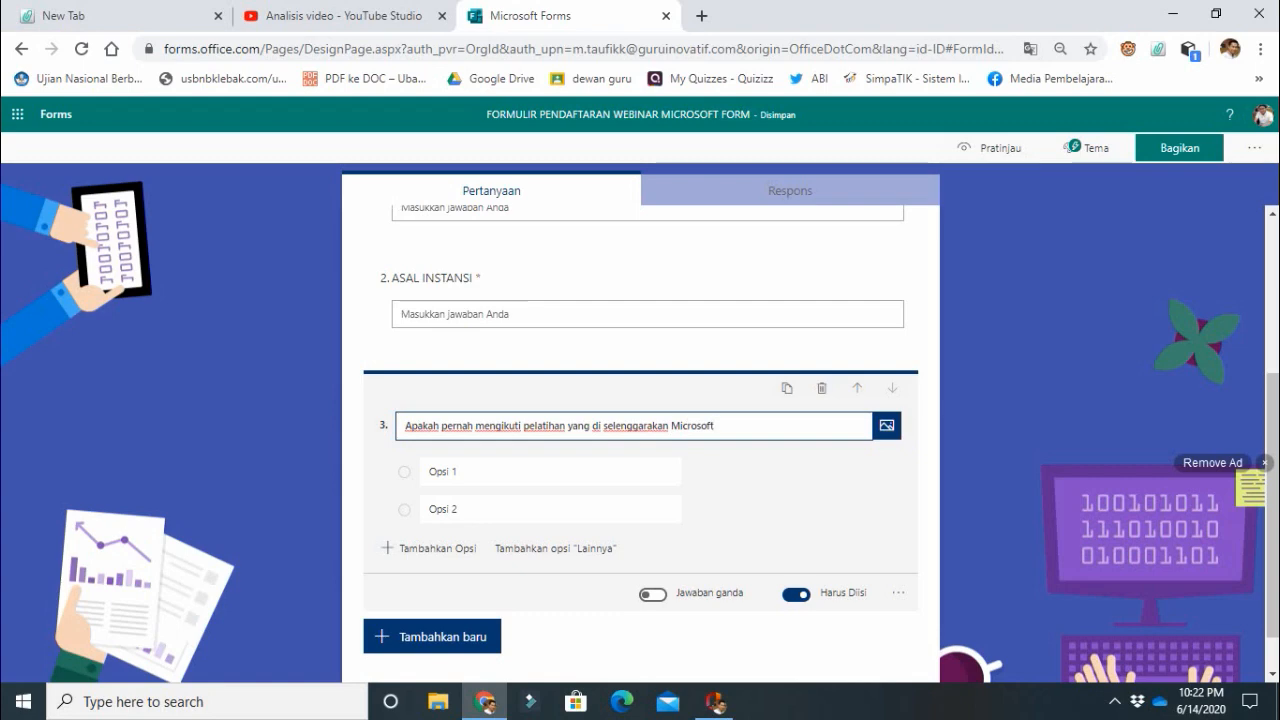
click(603, 426)
key(BackSpace)
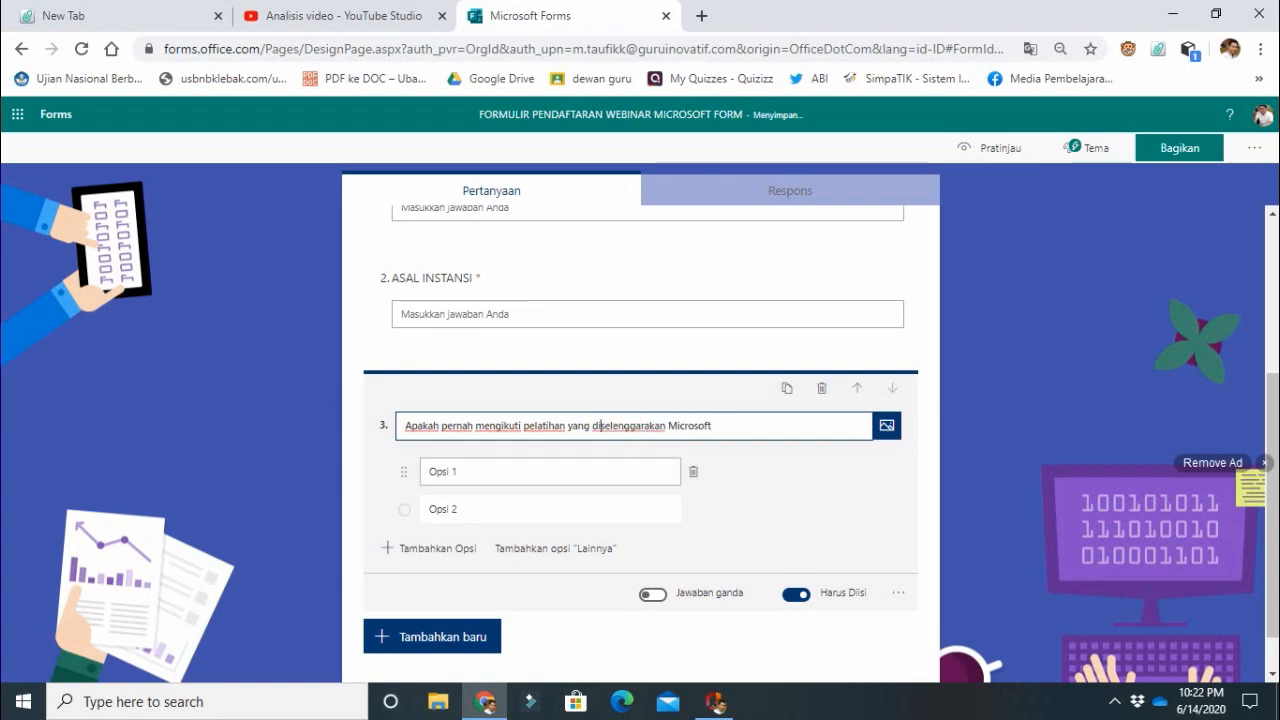
Fill in the two answer options of the Microsoft training question as "ya" and "tidak".
click(530, 471)
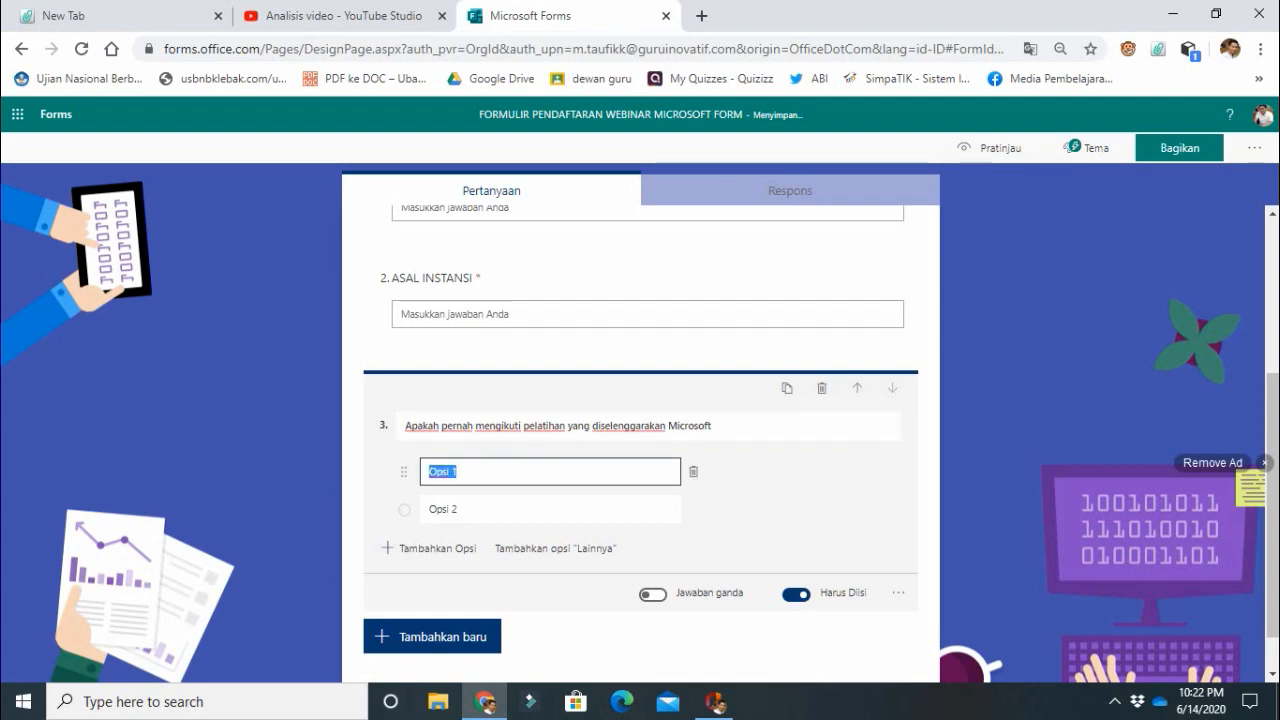
text(ya)
click(540, 509)
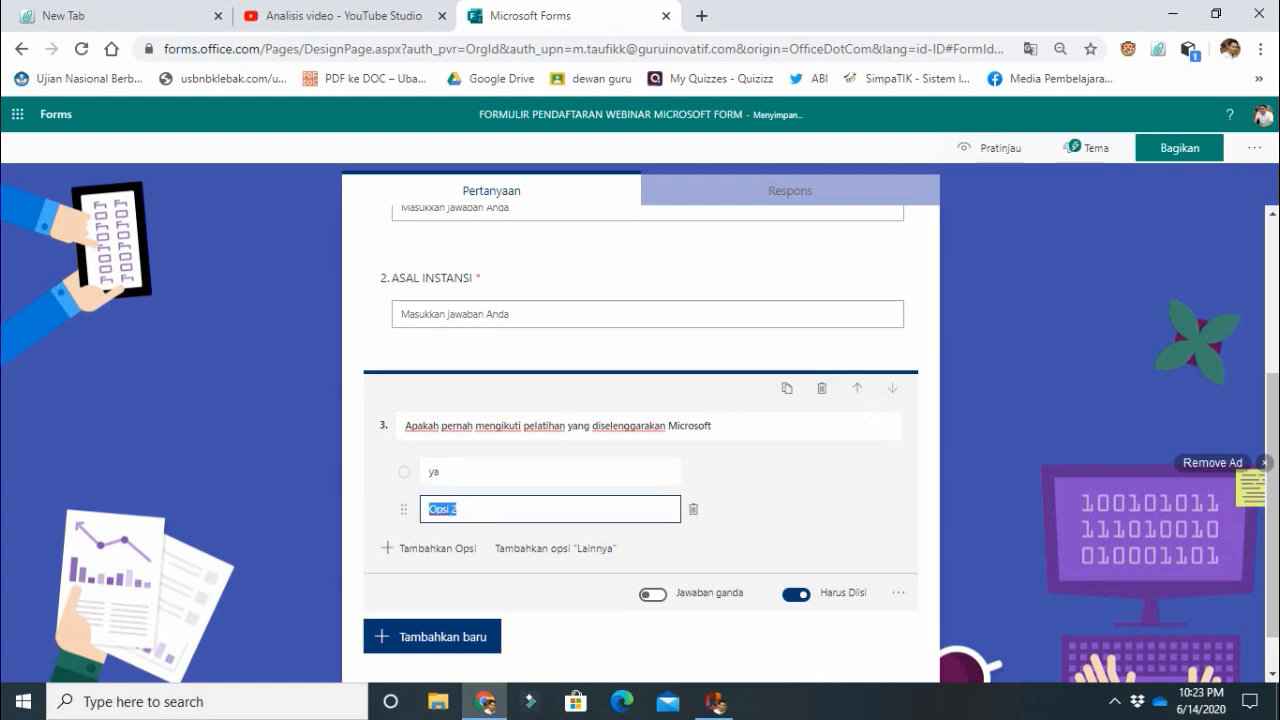
text(tidak)
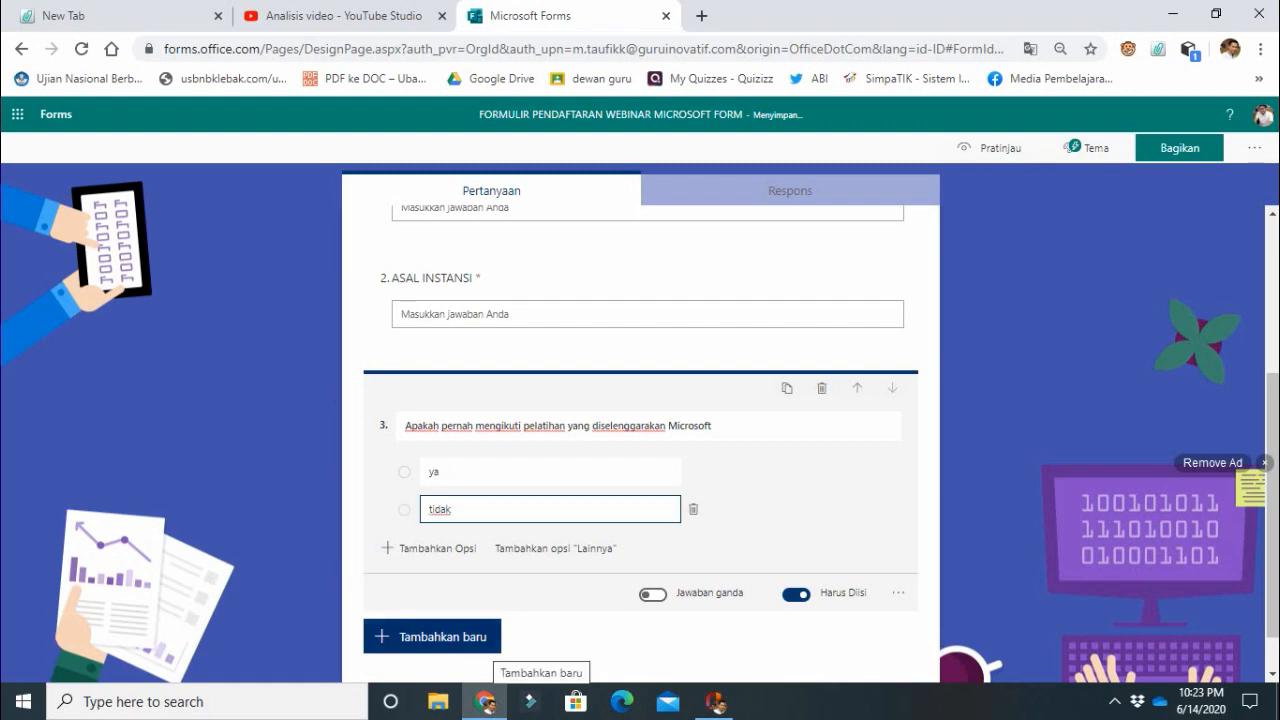
Add a fourth question of the choice type reading "Bagaimana penguasaan IT calon peserta Pelatihan".
click(488, 640)
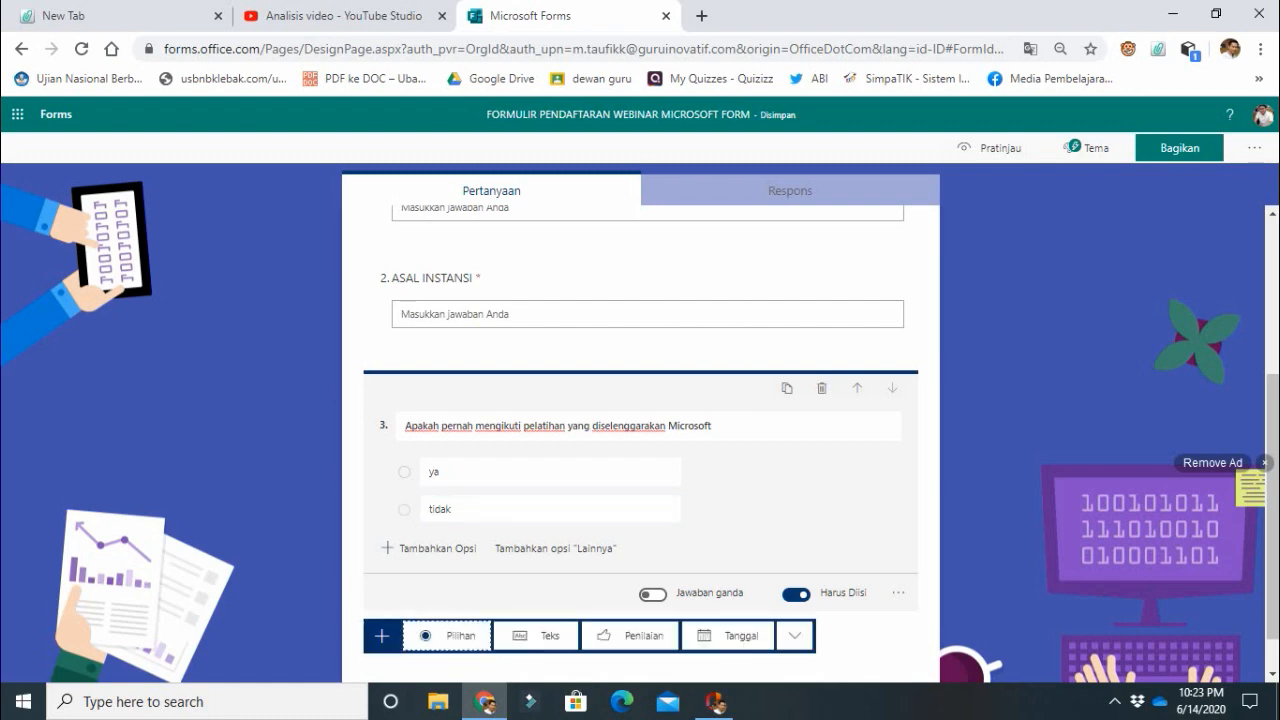
click(560, 510)
click(447, 635)
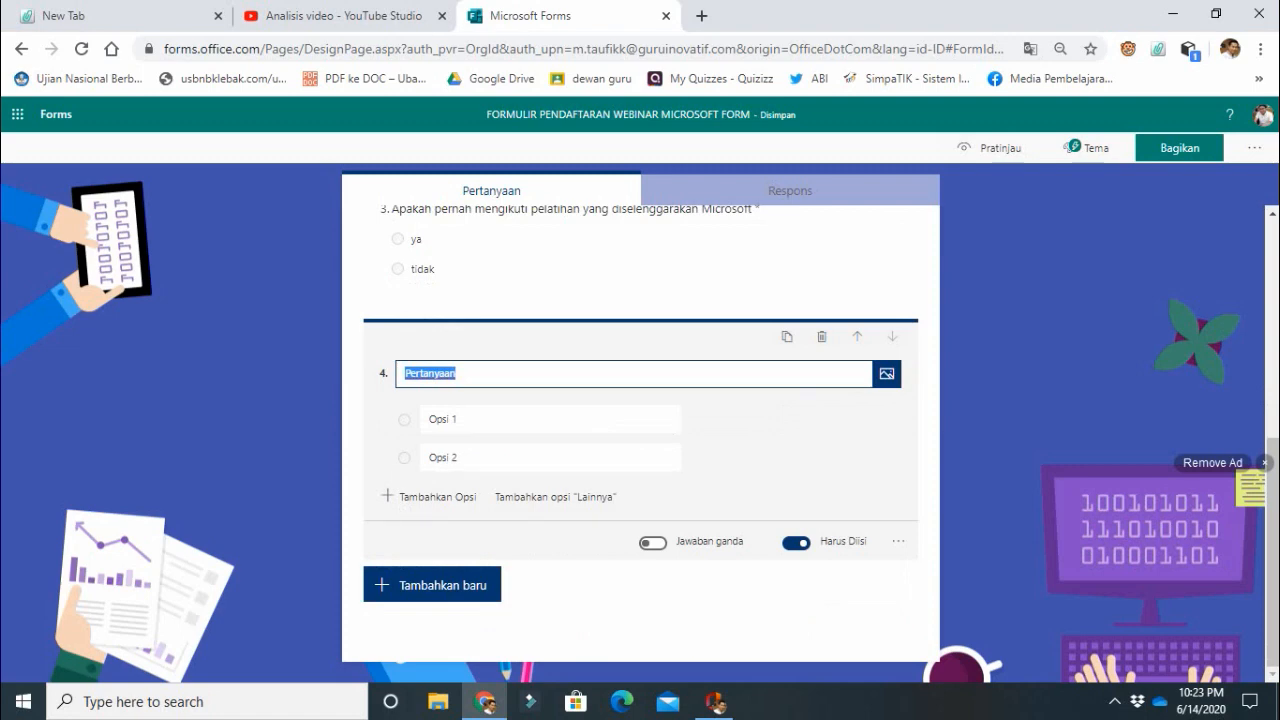
text(Ba)
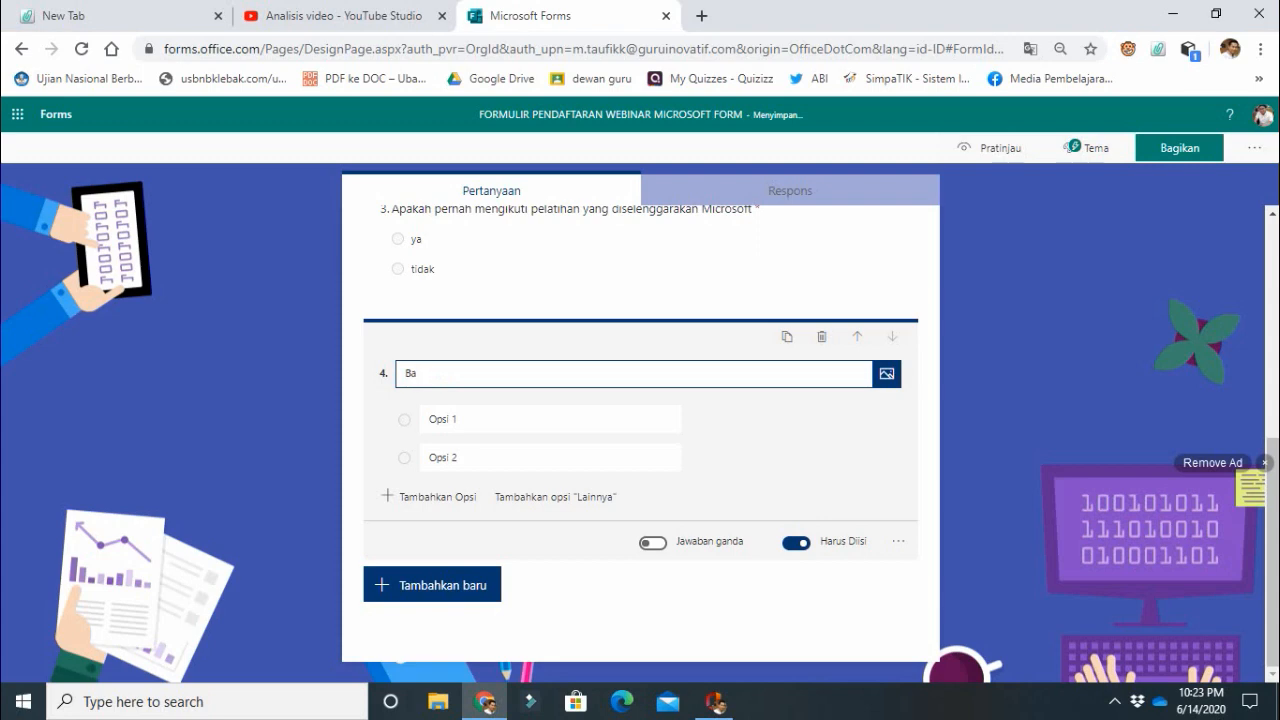
text(gaimana penguasaan )
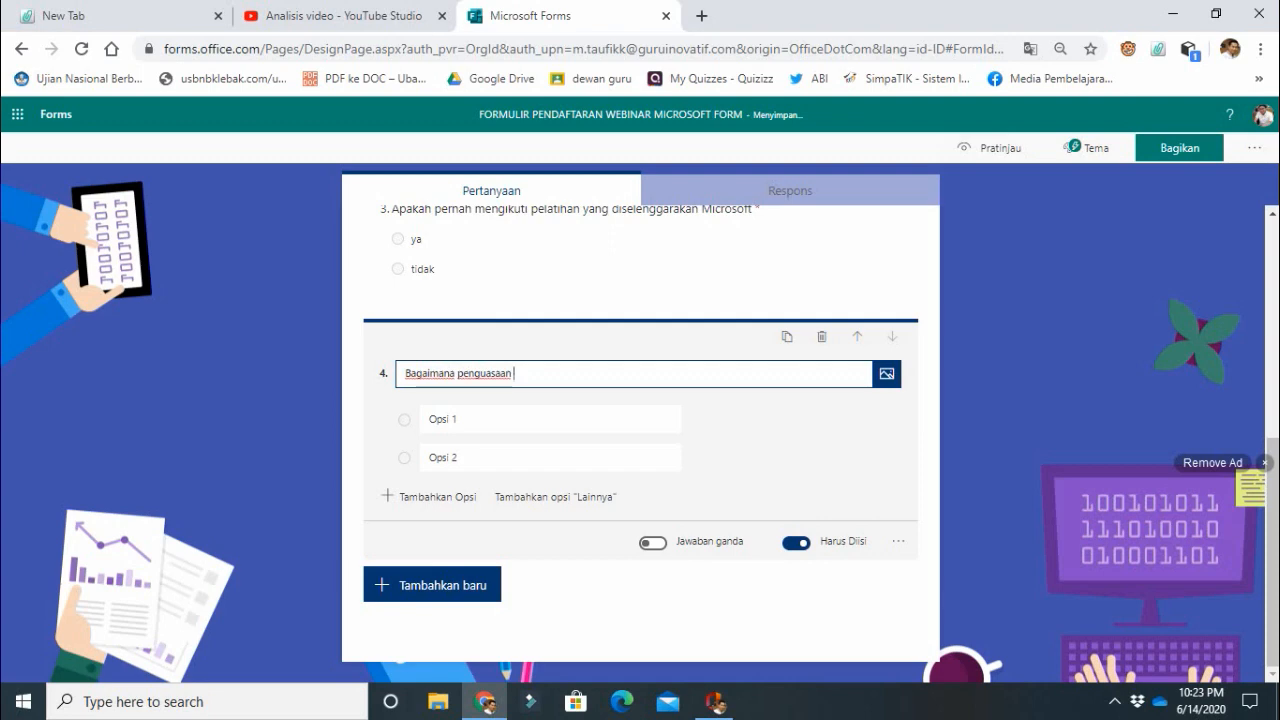
text(IT)
text(.)
text( calon pe)
text(sefta)
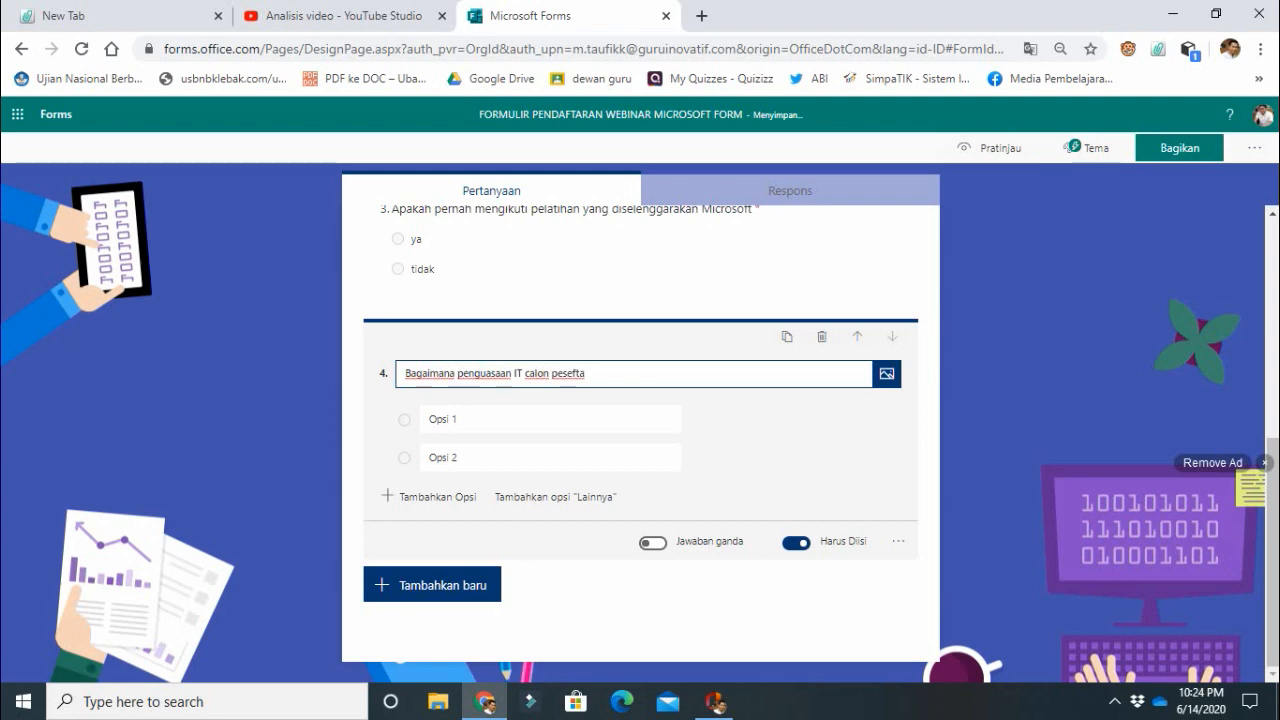
key(BackSpace)
key(BackSpace)
key(BackSpace)
text(rta Pelatihan)
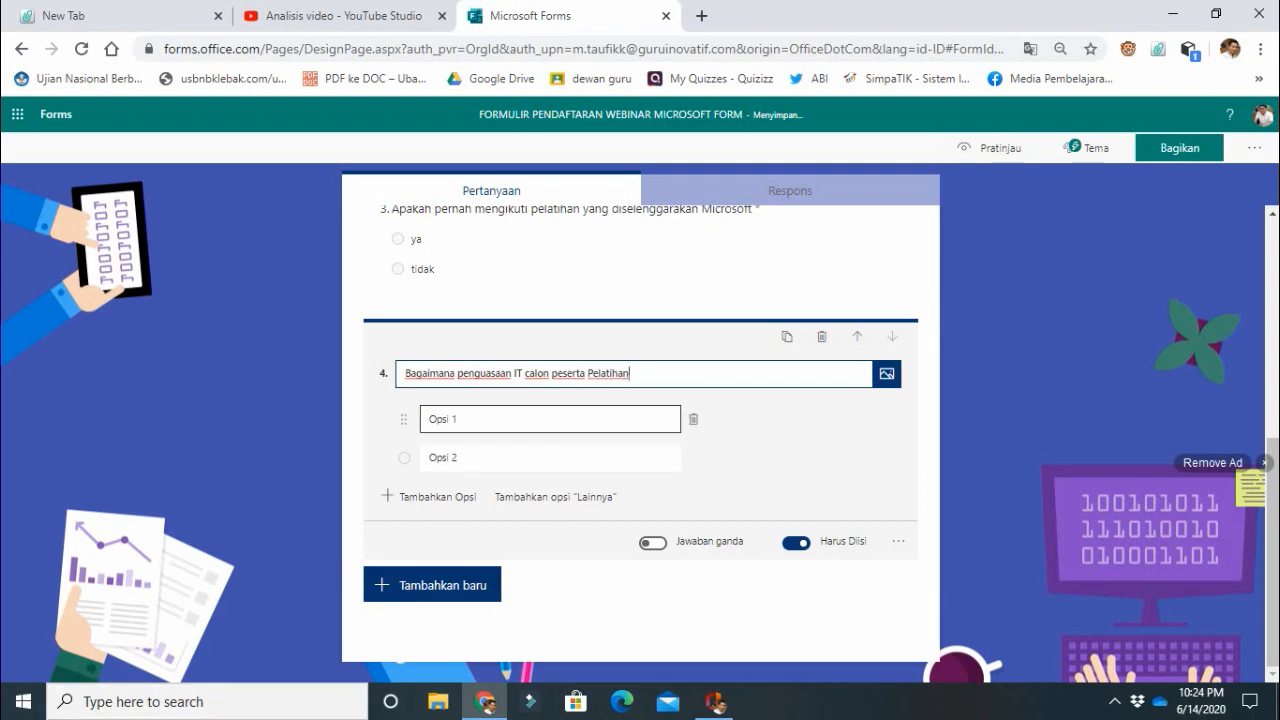
Give the IT mastery question three answer options: "Sangat Mahir", "Bisa" and "Belum Bisa".
click(480, 419)
text(Sangat )
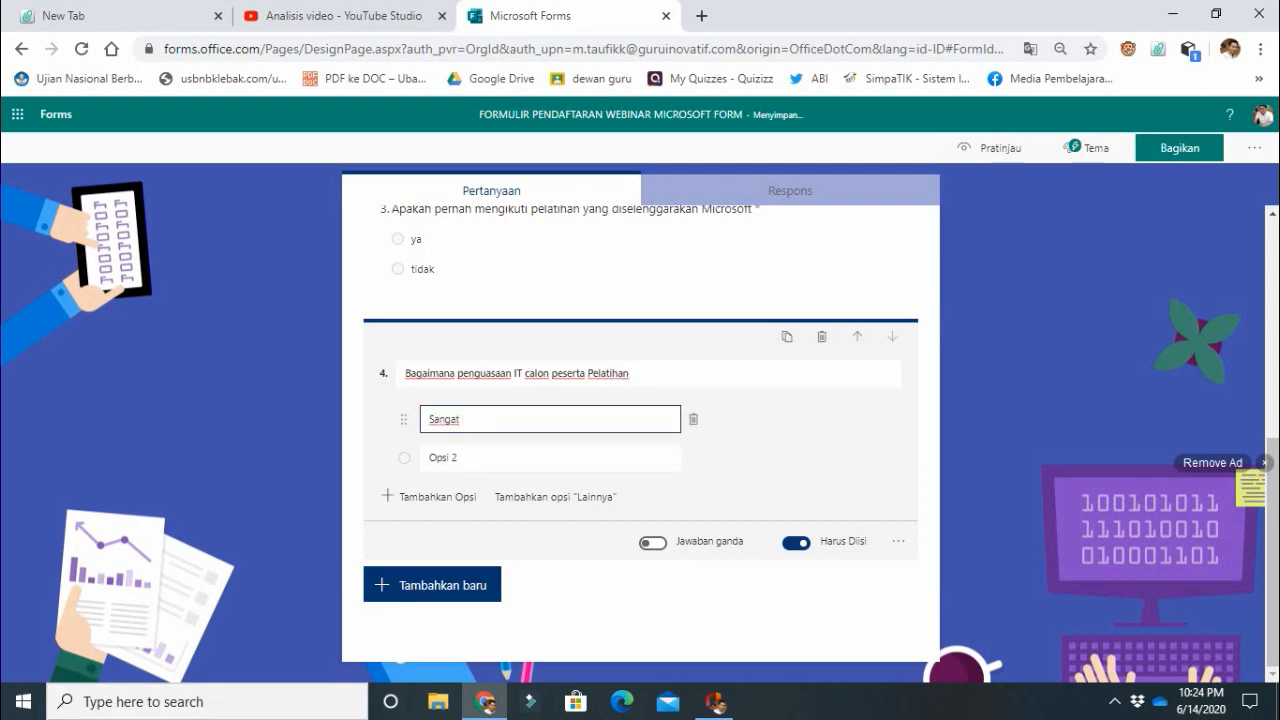
text(Mahir)
click(450, 458)
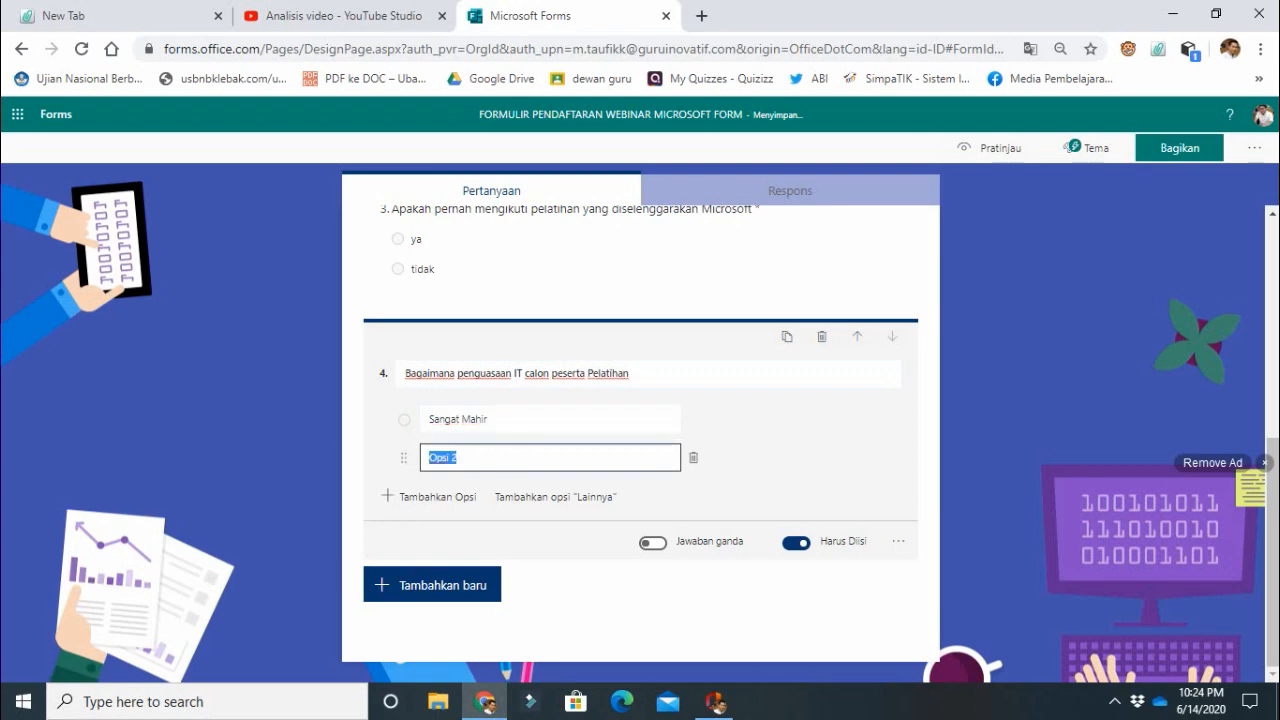
text(Bisa)
key(Tab)
key(Return)
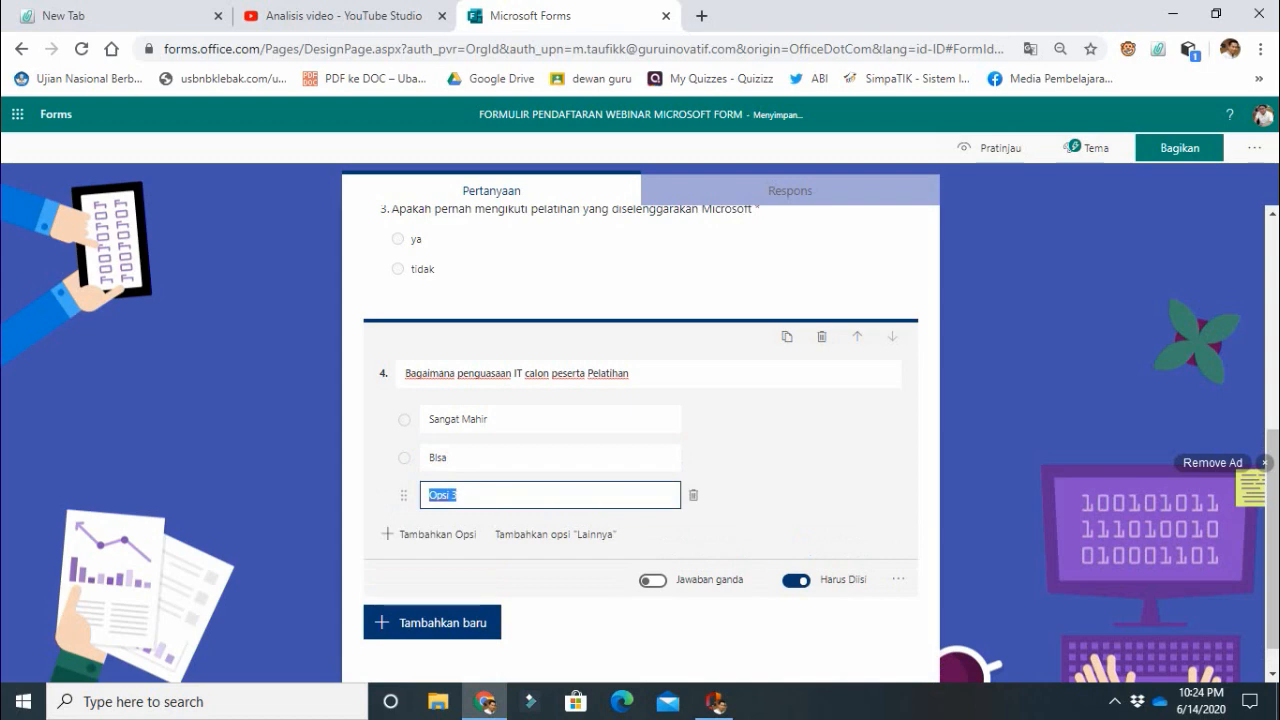
text(Belum Bisa)
Add a fifth question of the text type reading "Apa motovasi mengikuti pelatihan ini" and allow a long answer.
click(432, 622)
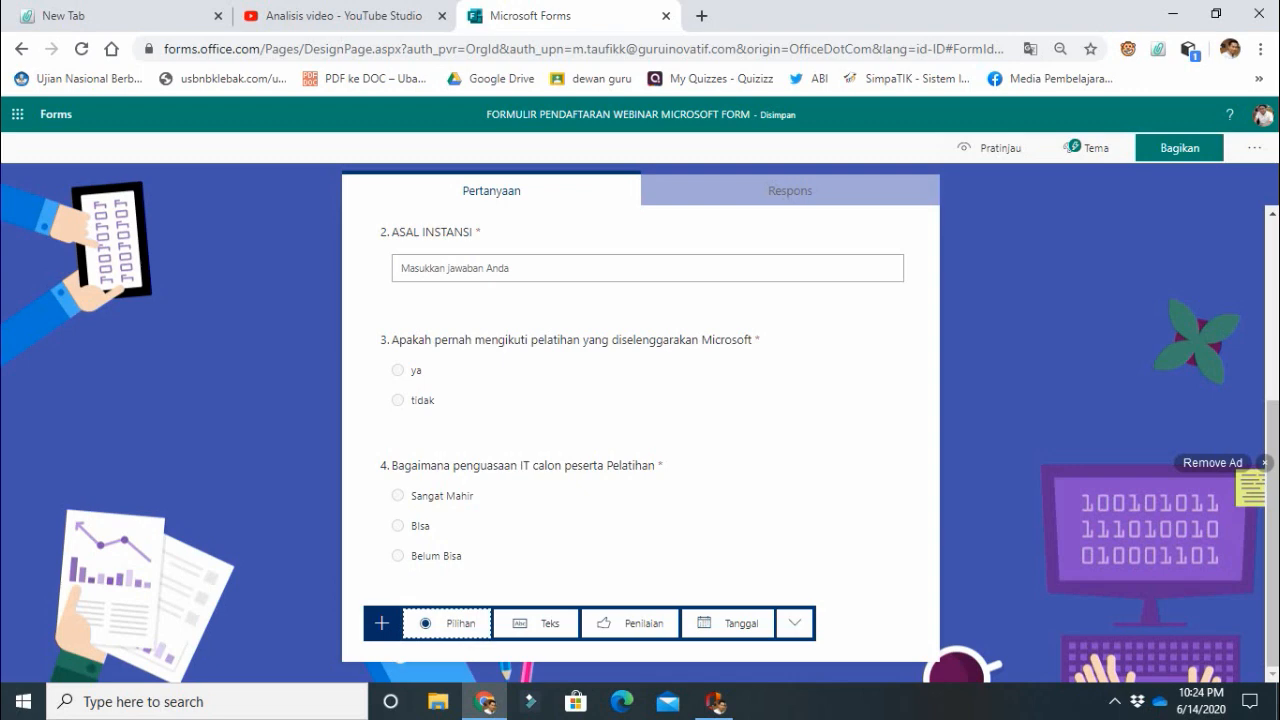
click(537, 622)
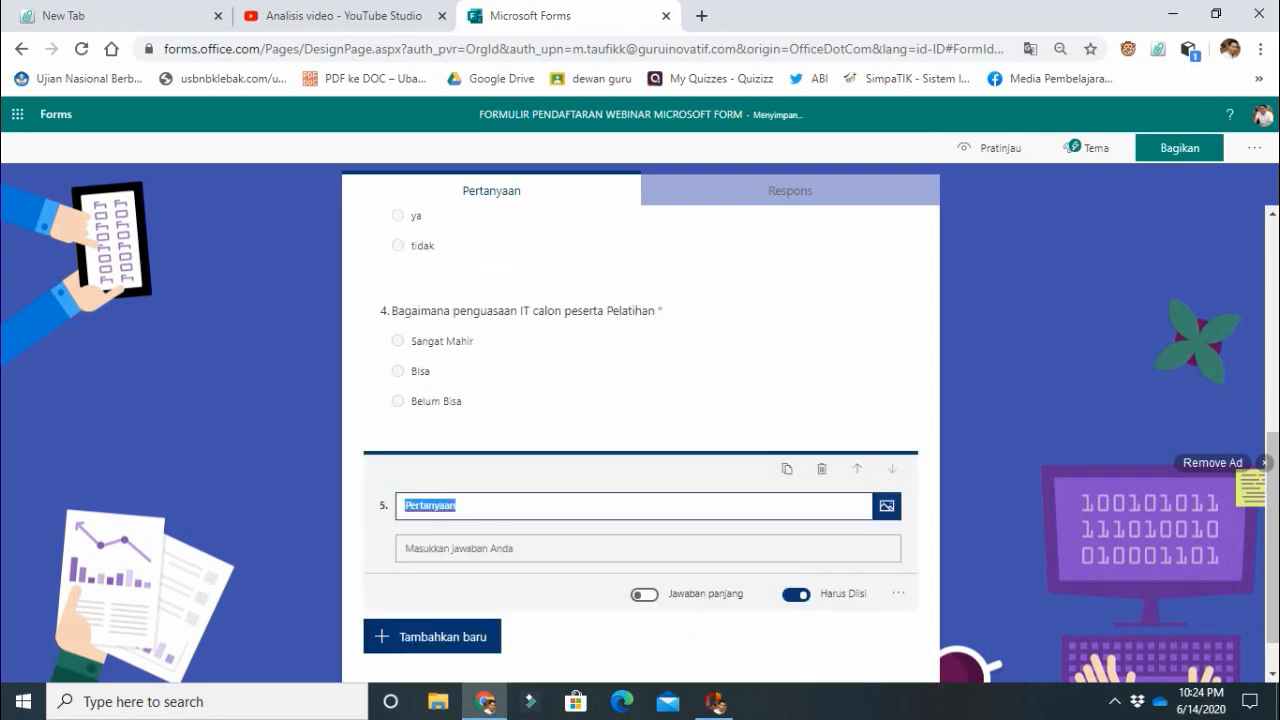
text(Apa miti)
key(BackSpace)
key(BackSpace)
key(BackSpace)
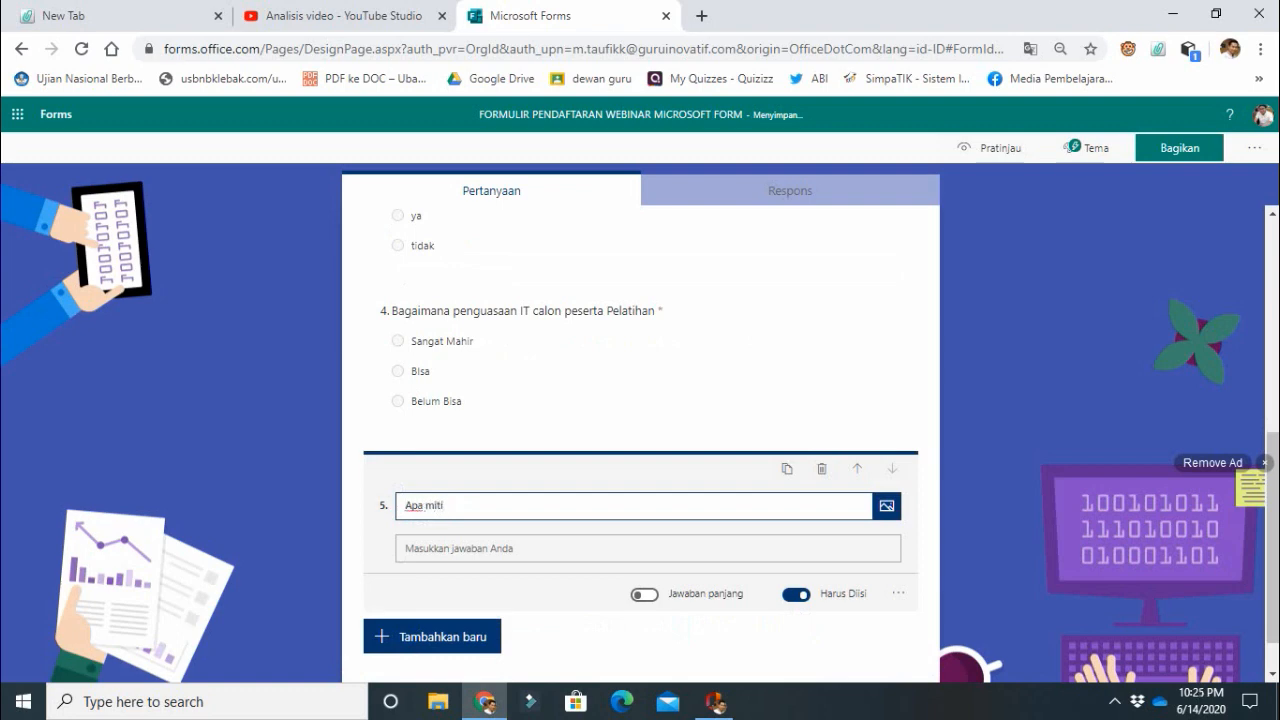
text(otovasi mengikuti pelatihan ini)
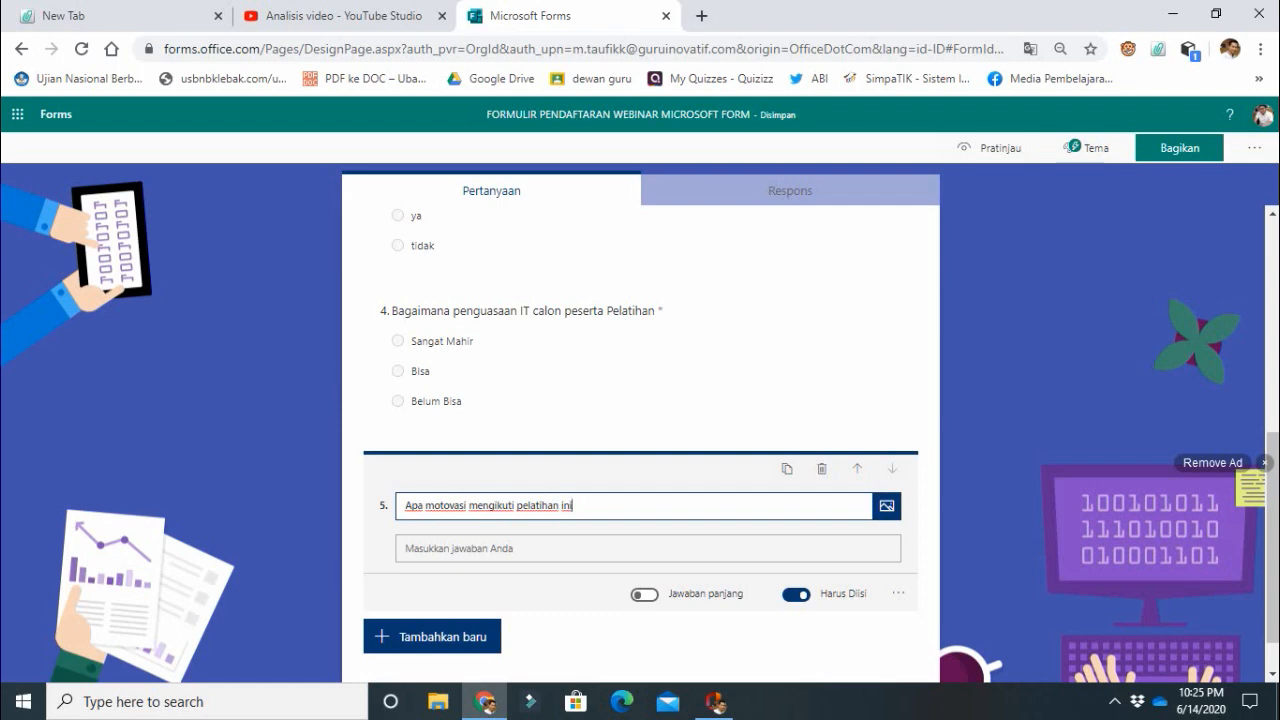
click(645, 595)
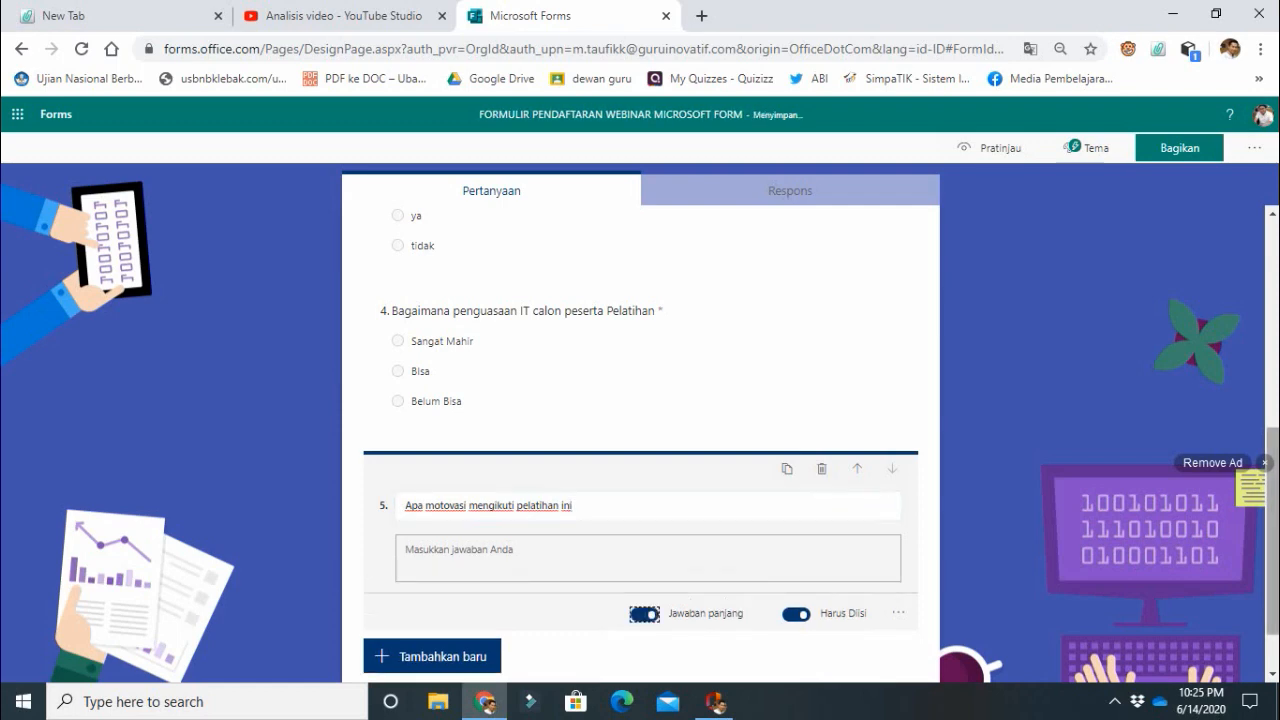
mouse_move(1272, 532)
mouse_down()
mouse_move(1272, 345)
mouse_move(1272, 547)
mouse_up()
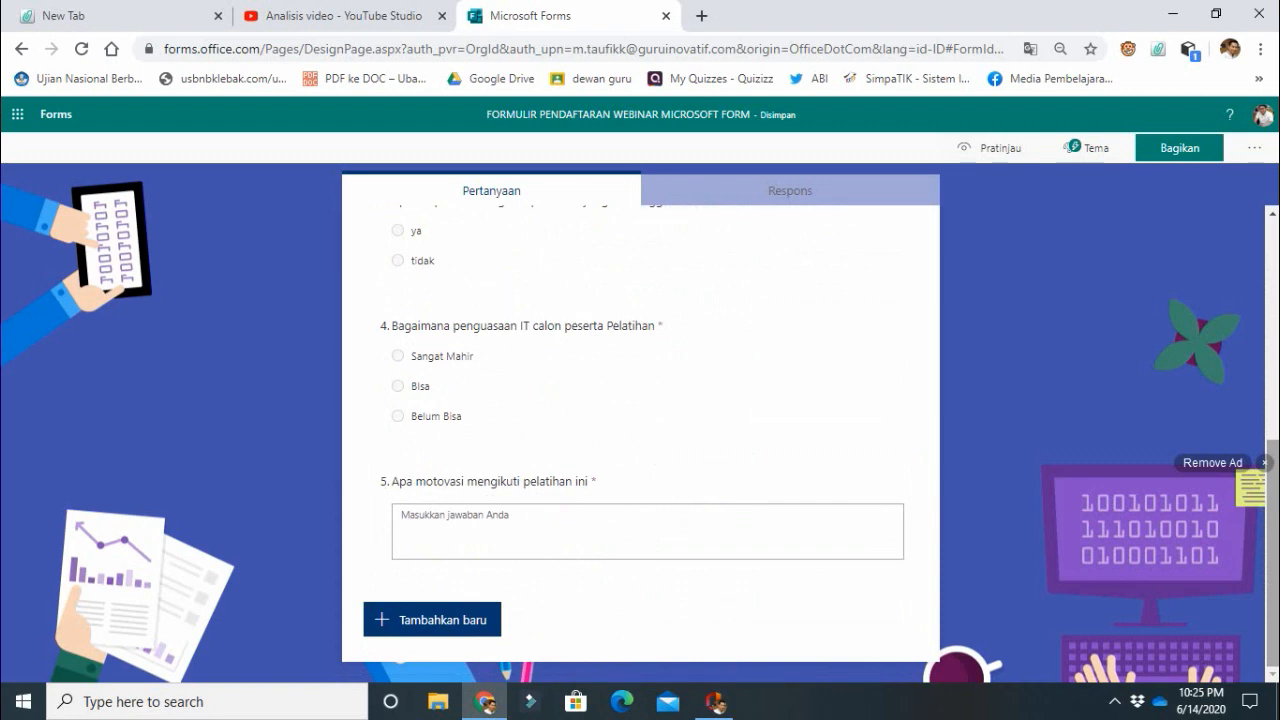
Add a sixth text question "Alamat Email aktif" and a seventh text question "No. HP/WA/Telegram yang digunakan".
click(440, 620)
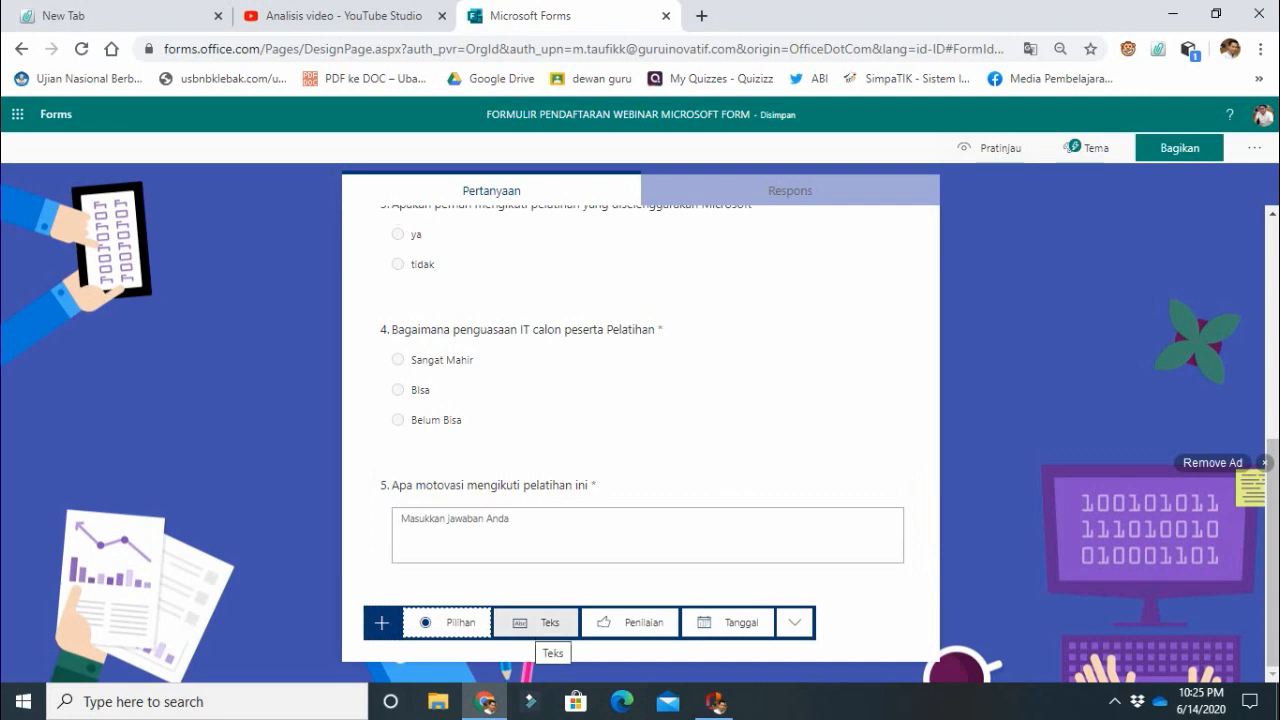
click(548, 622)
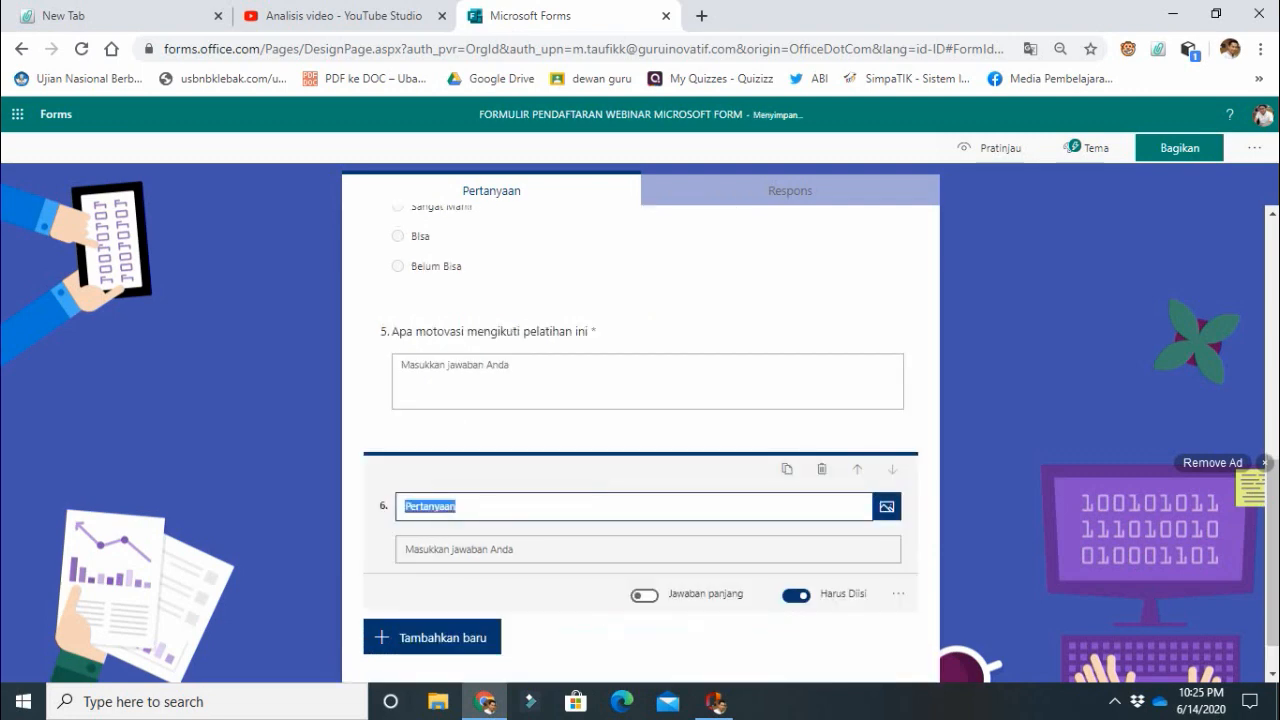
text(Alamat Email a)
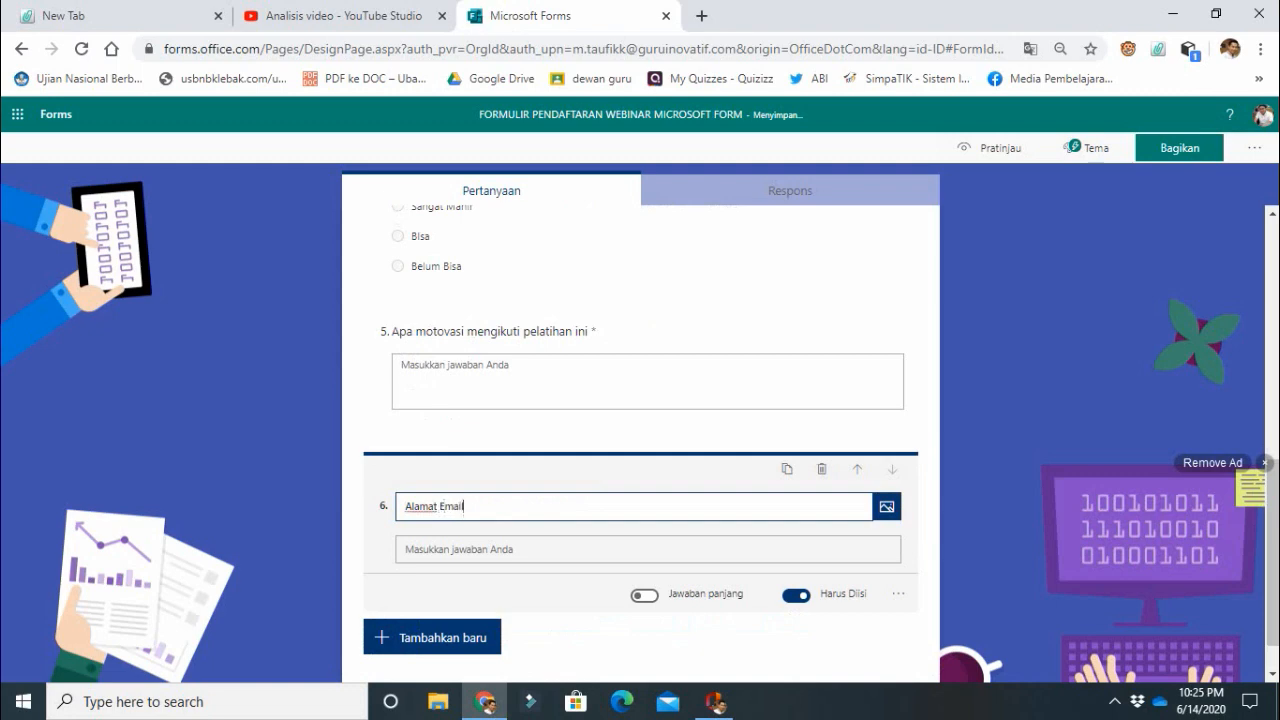
text(ktif)
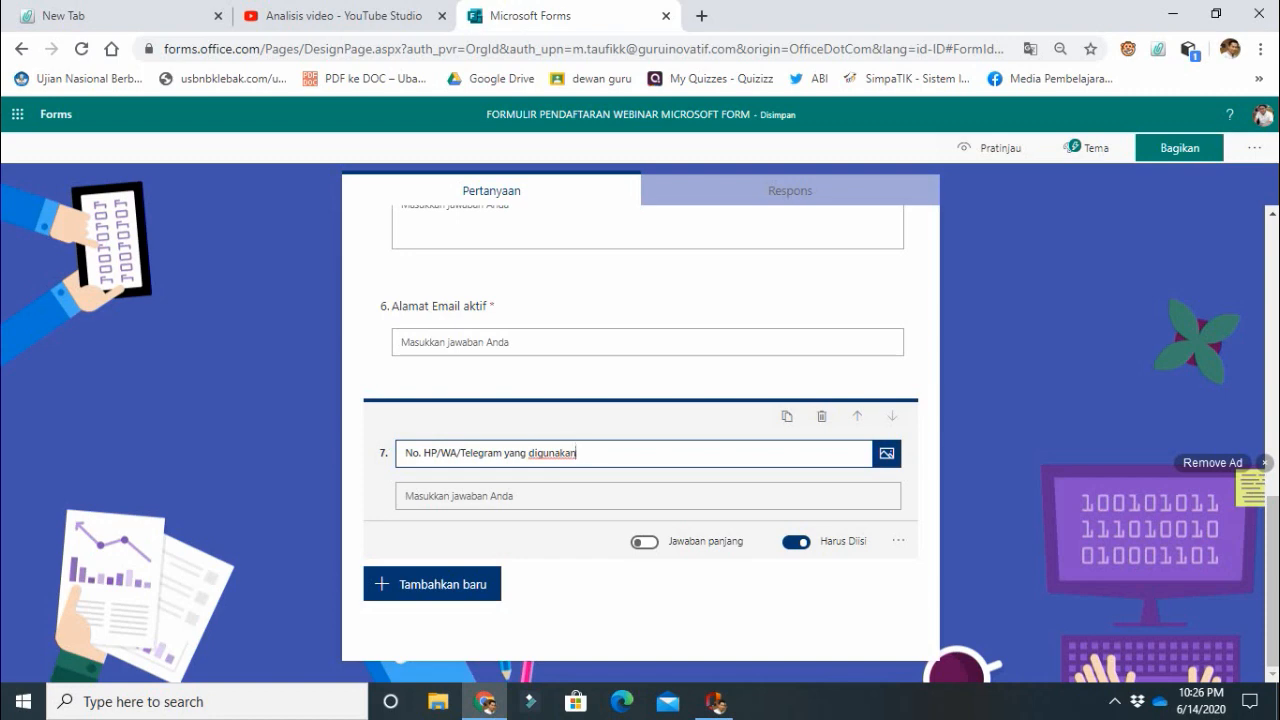
key(Escape)
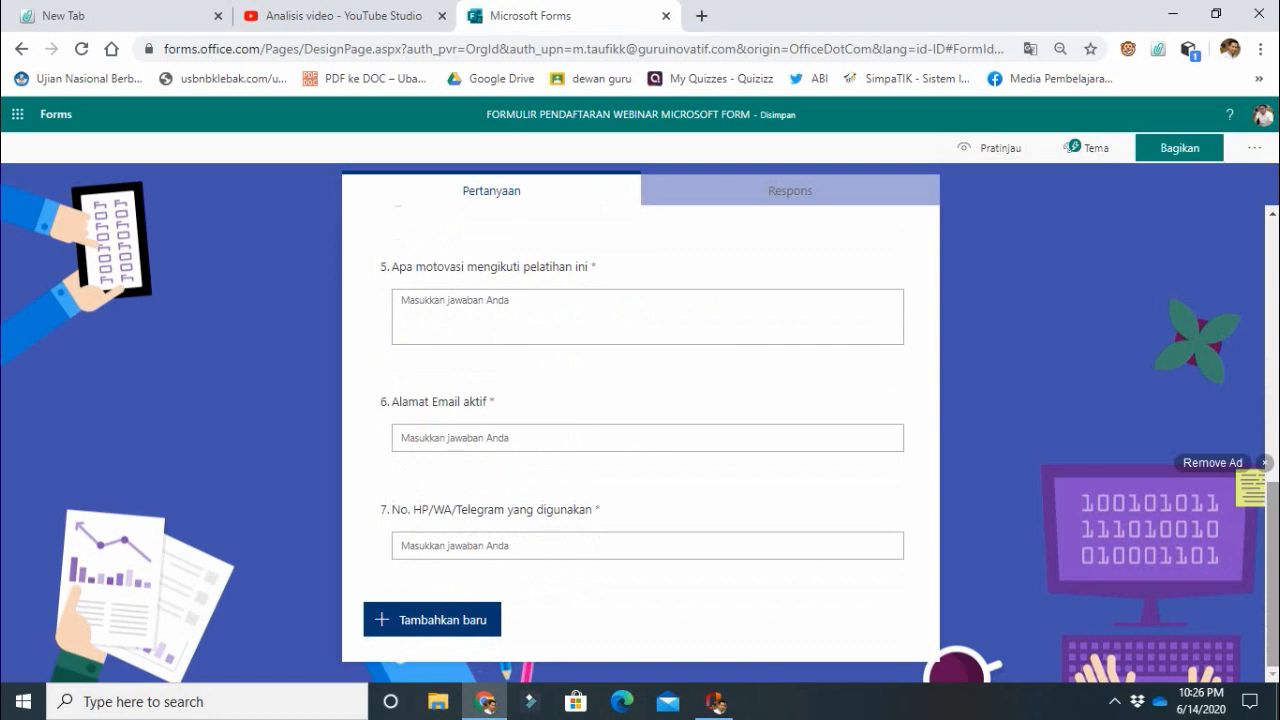
Preview the finished form in the computer view and in the mobile view.
scroll(640, 440, up, 10)
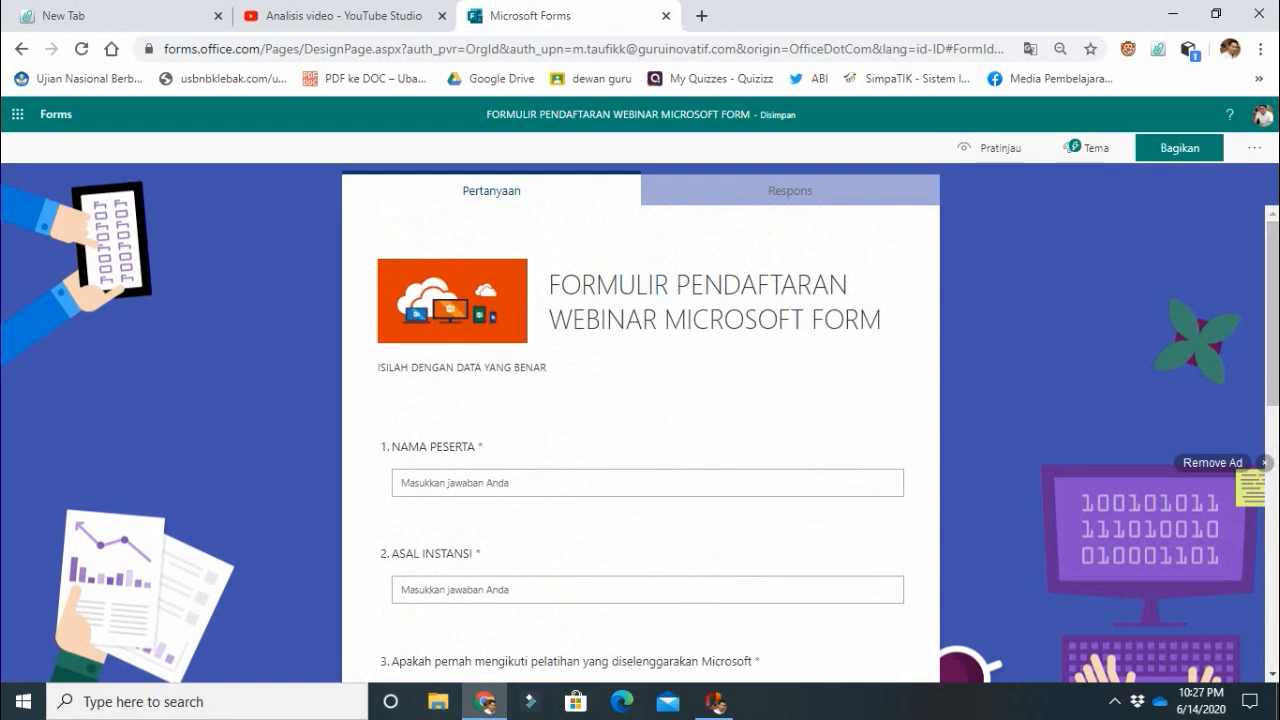
click(990, 147)
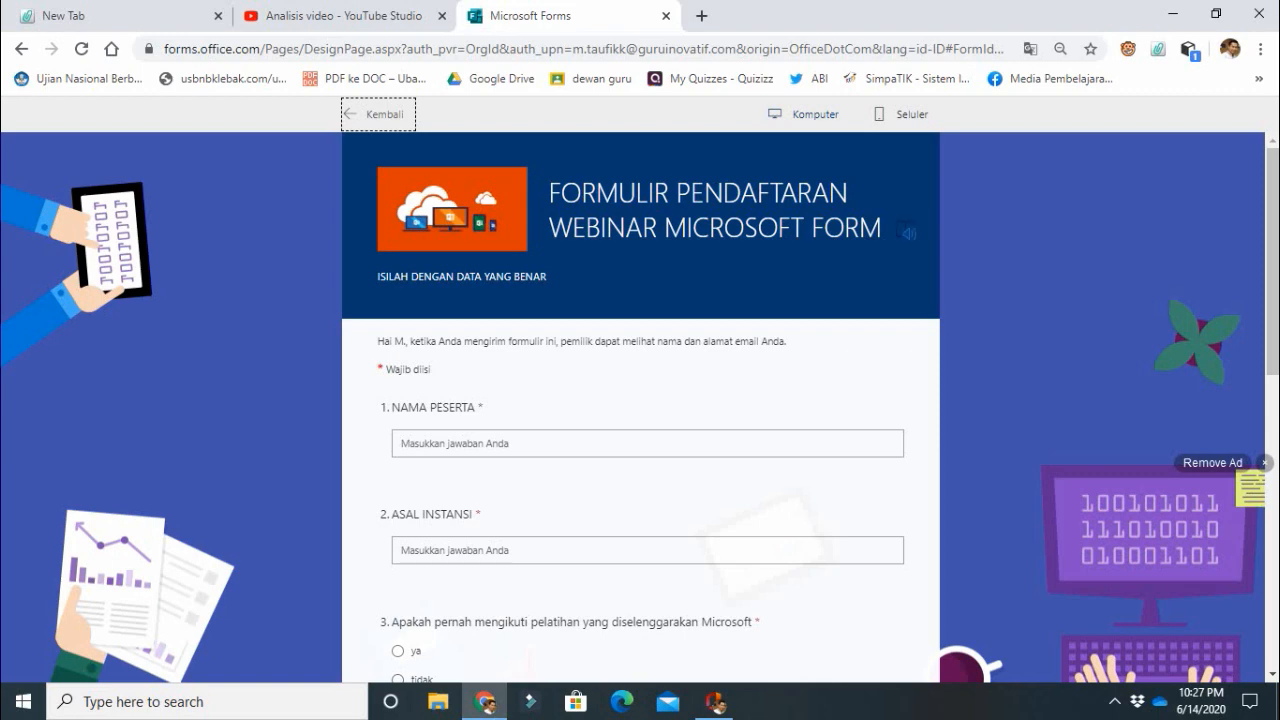
click(808, 114)
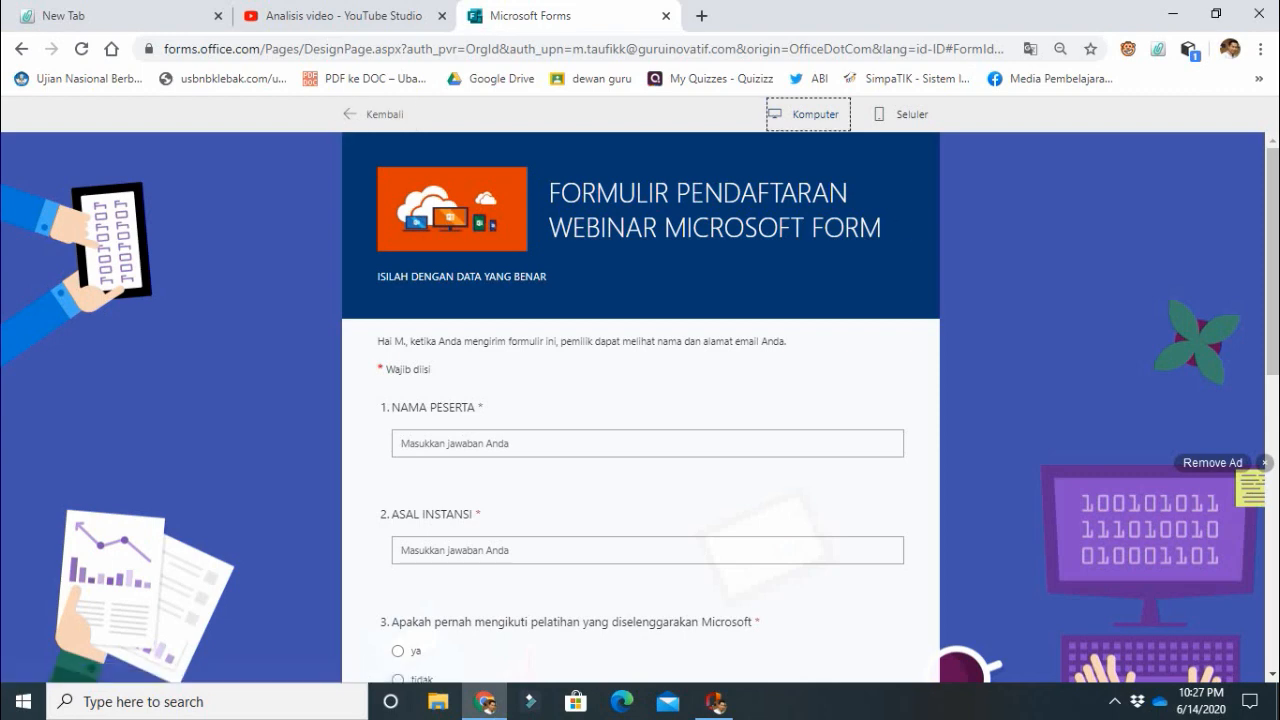
mouse_move(1272, 235)
mouse_down()
mouse_move(1272, 278)
mouse_move(1272, 234)
mouse_up()
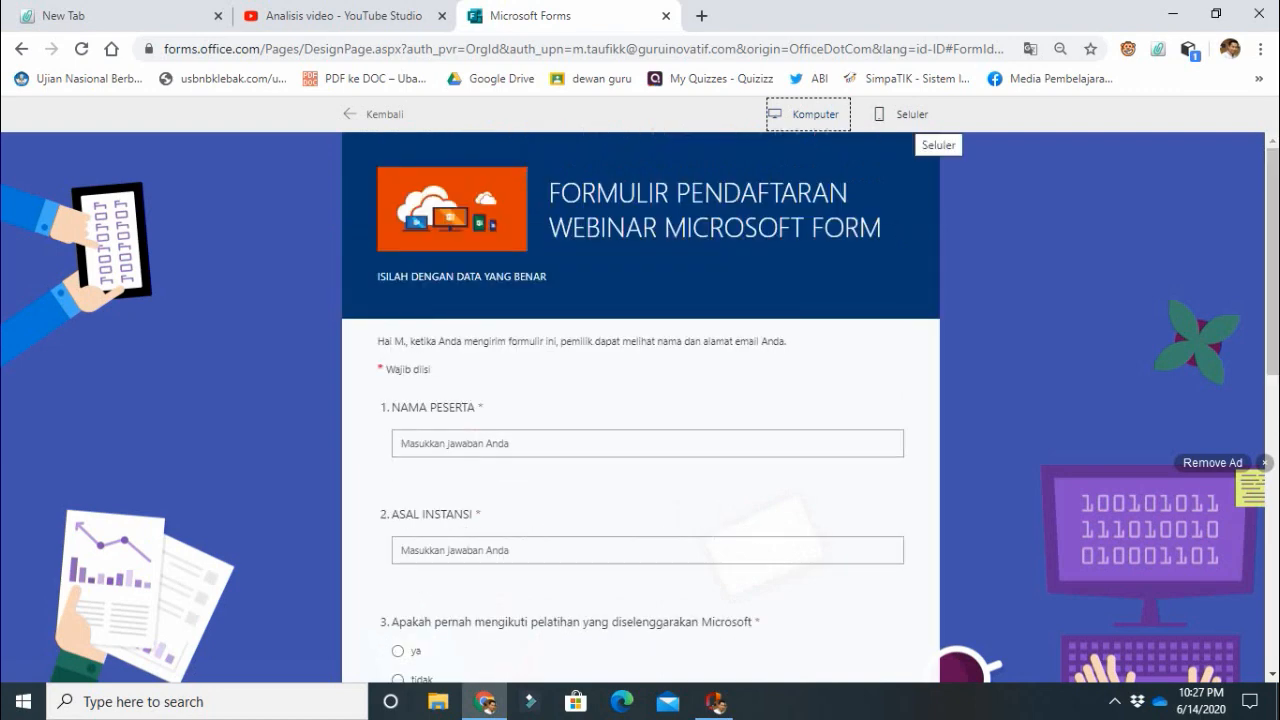
click(903, 114)
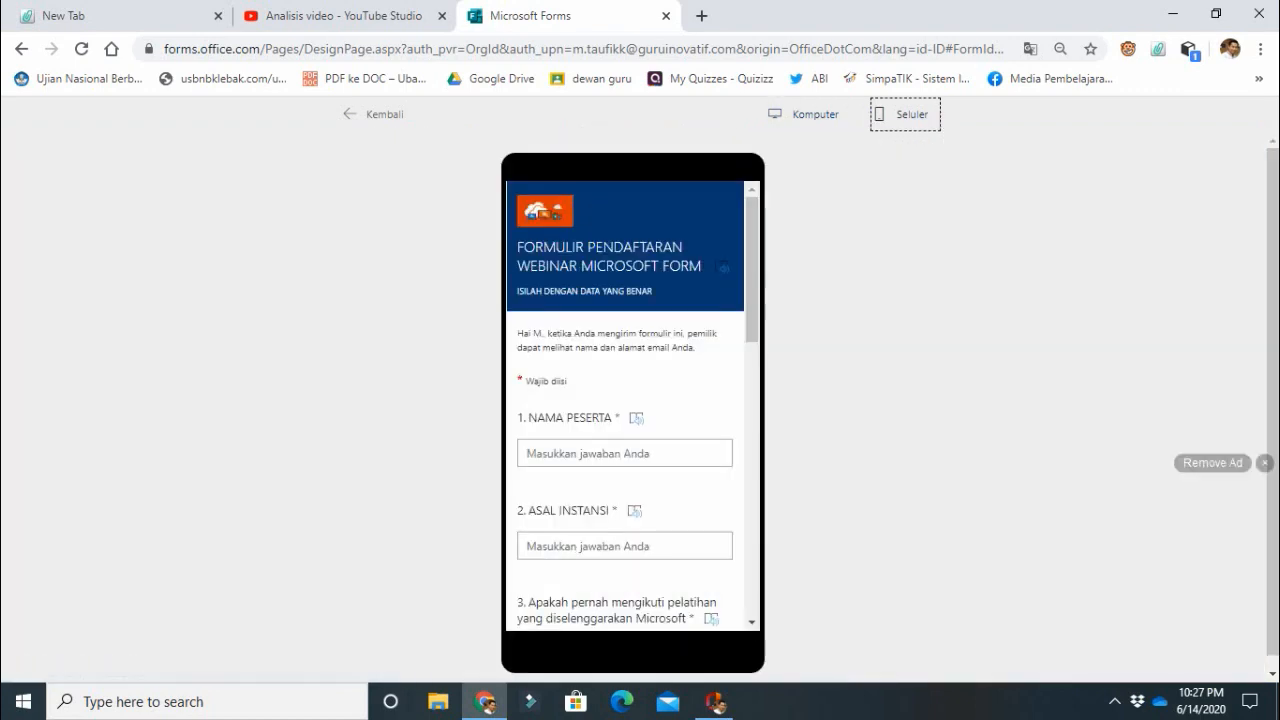
scroll(625, 400, down, 1)
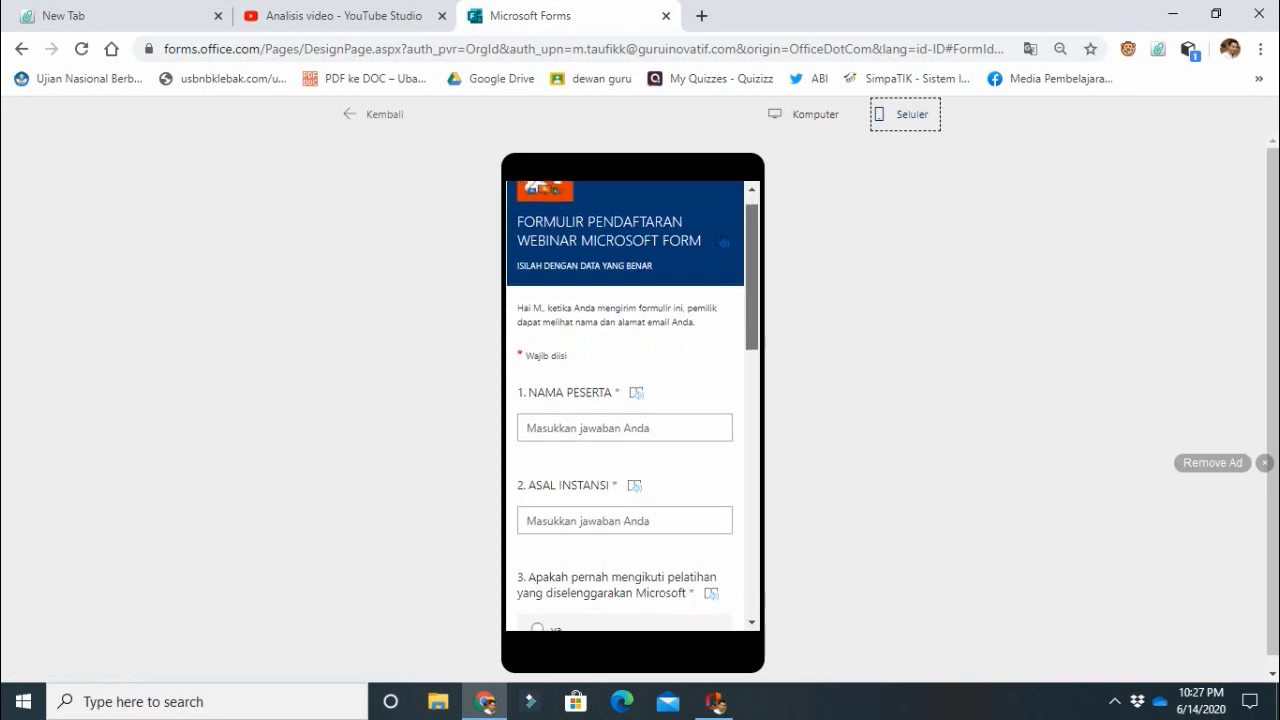
scroll(632, 406, up, 1)
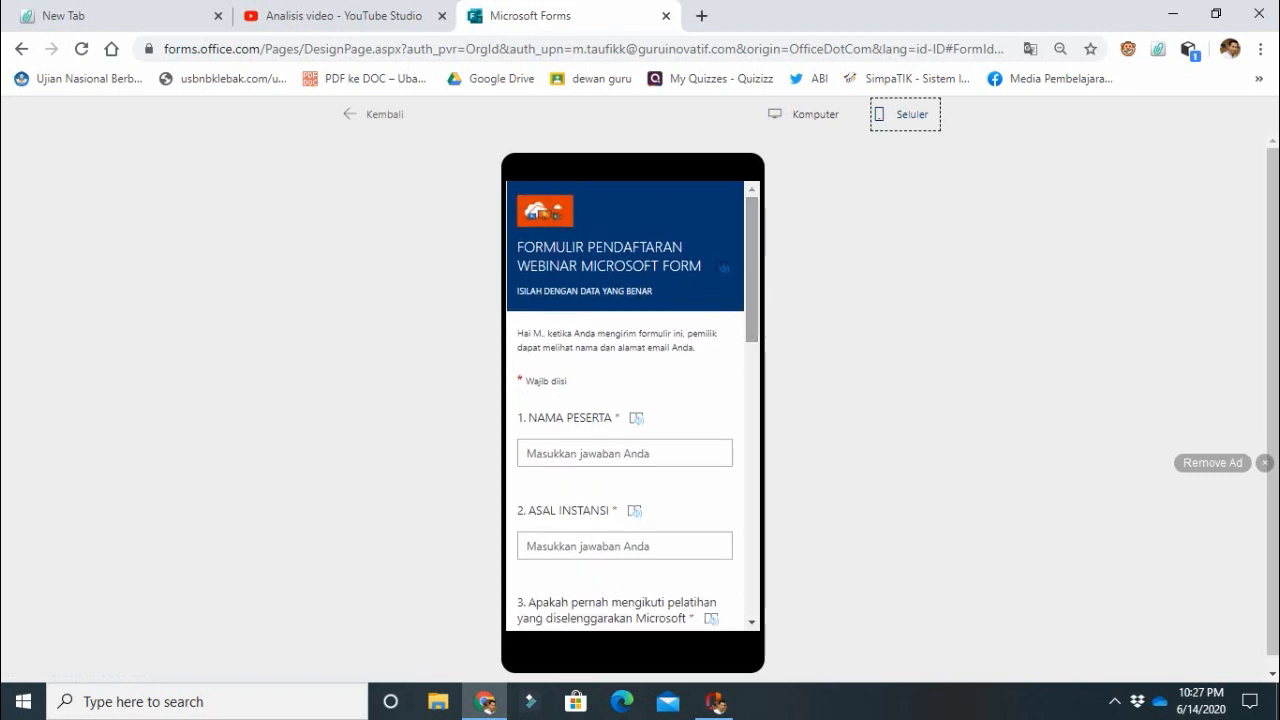
In the mobile preview, fill in the participant's name and "SMPN 1 Rangkasbitung" as the institution.
click(624, 453)
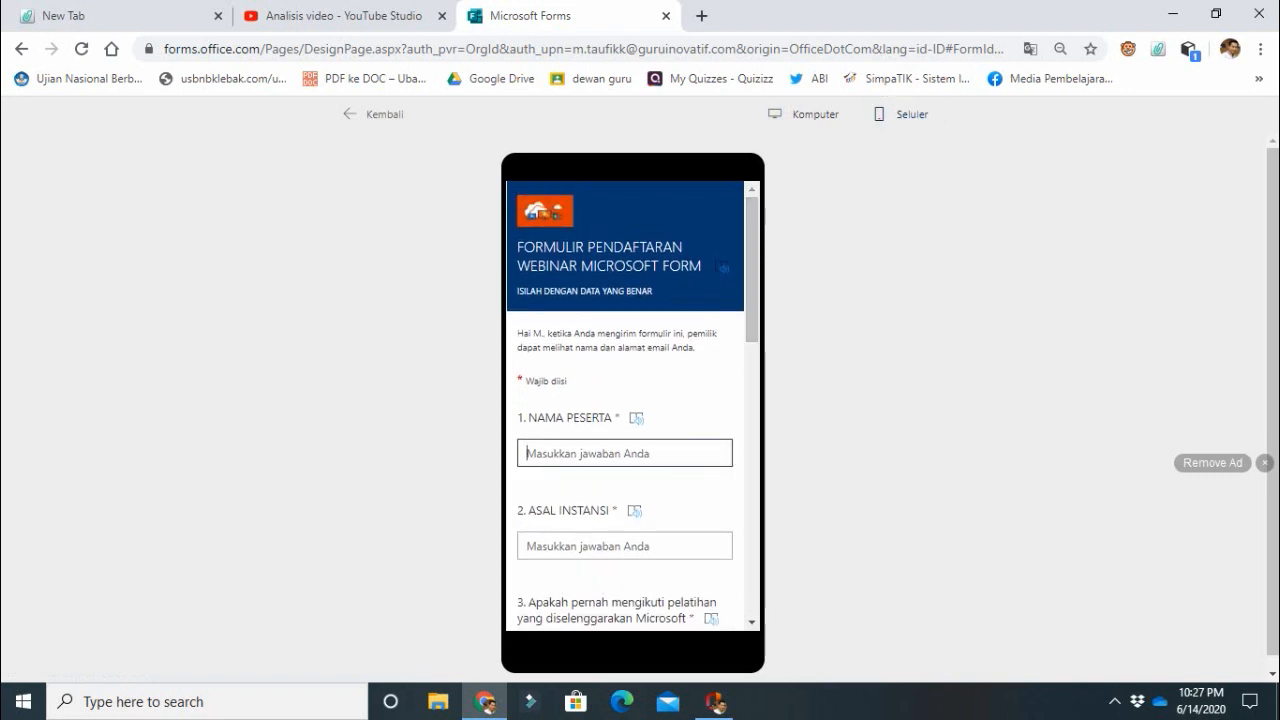
text(R)
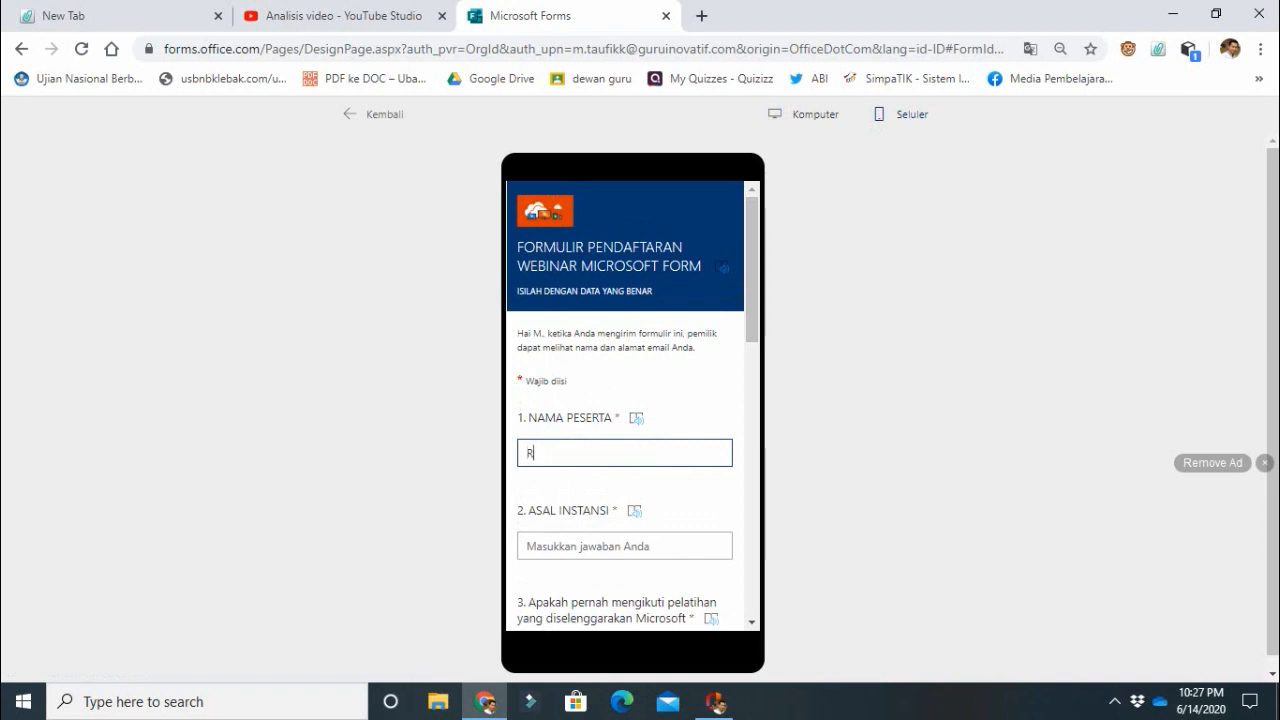
text(uhul)
click(625, 546)
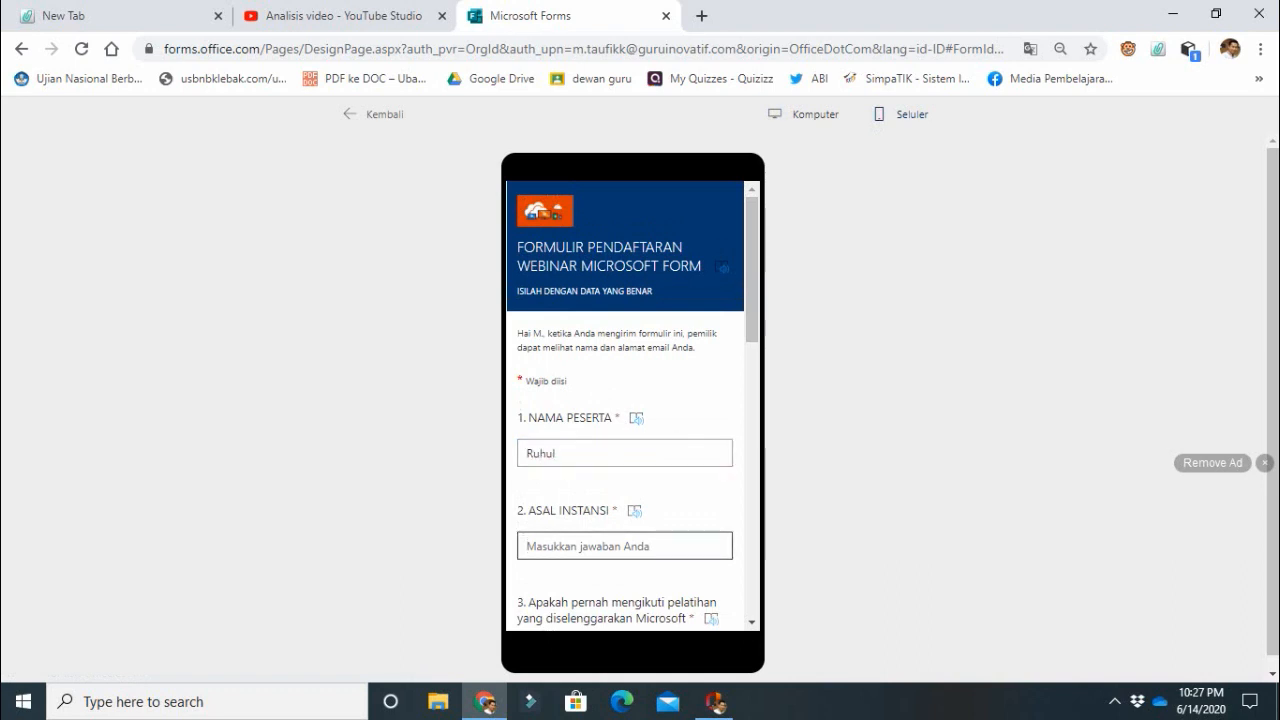
text(SMPN)
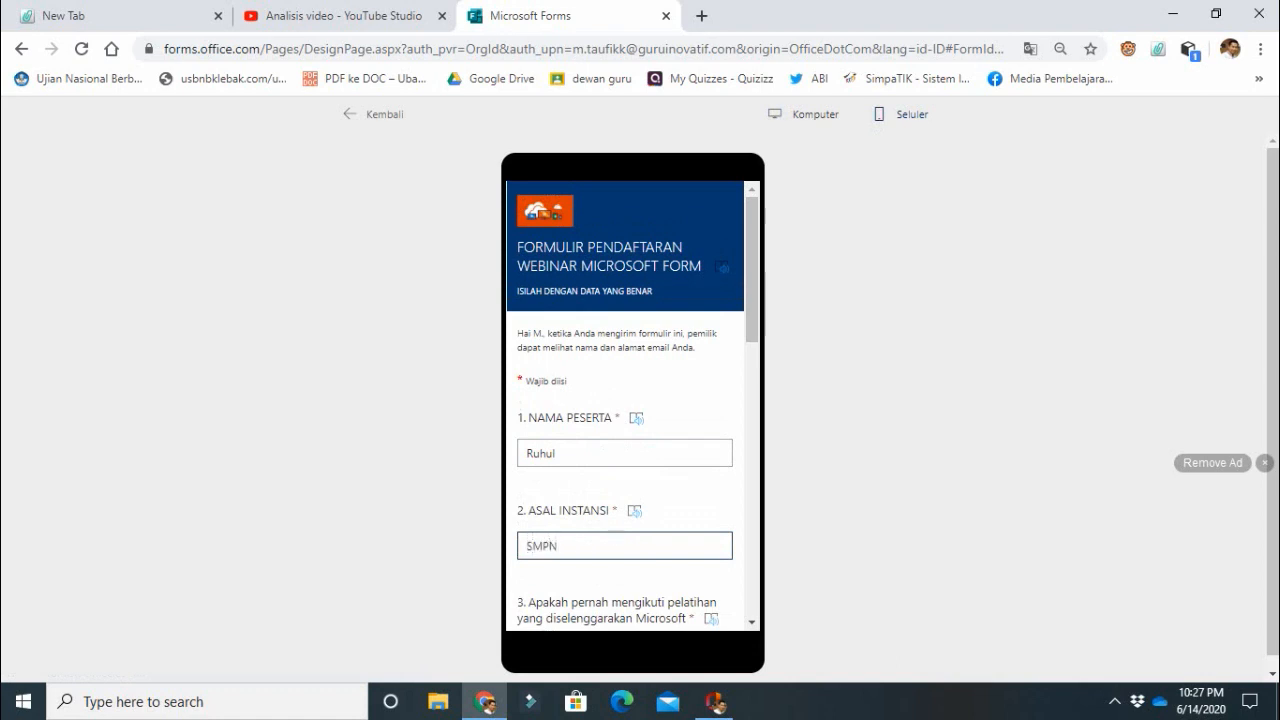
text( 1)
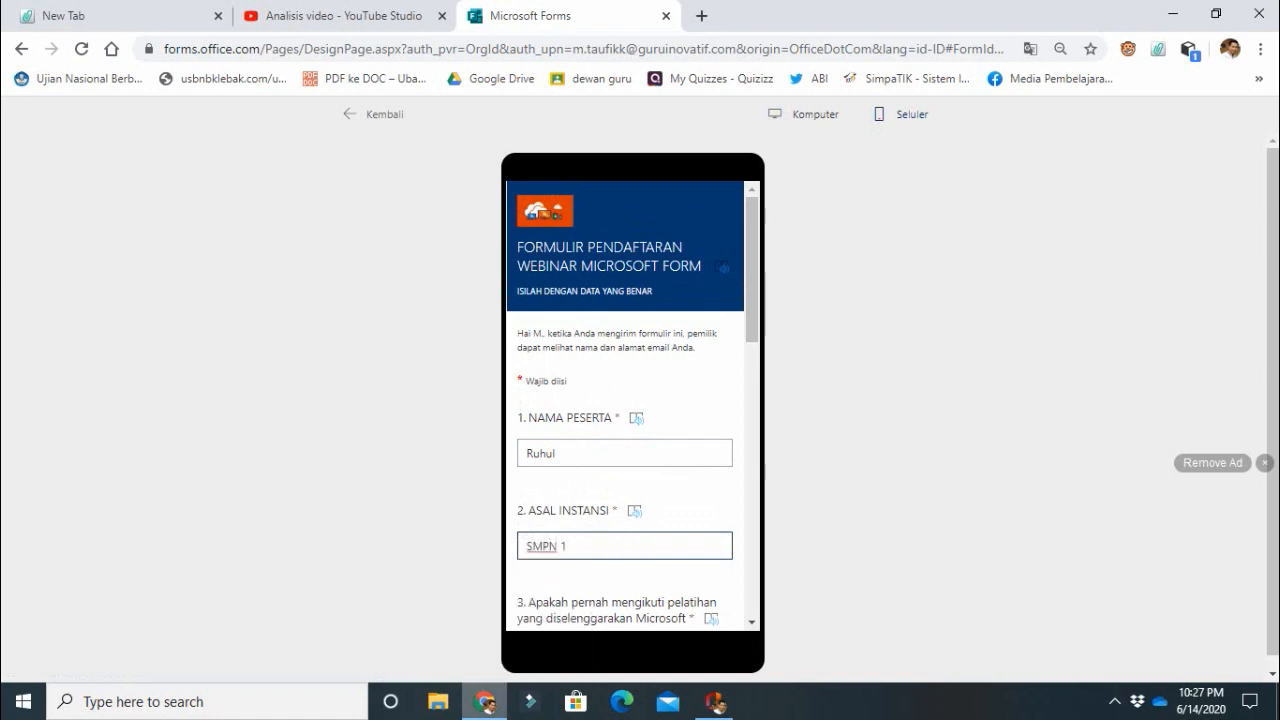
text( Rangkasbitung)
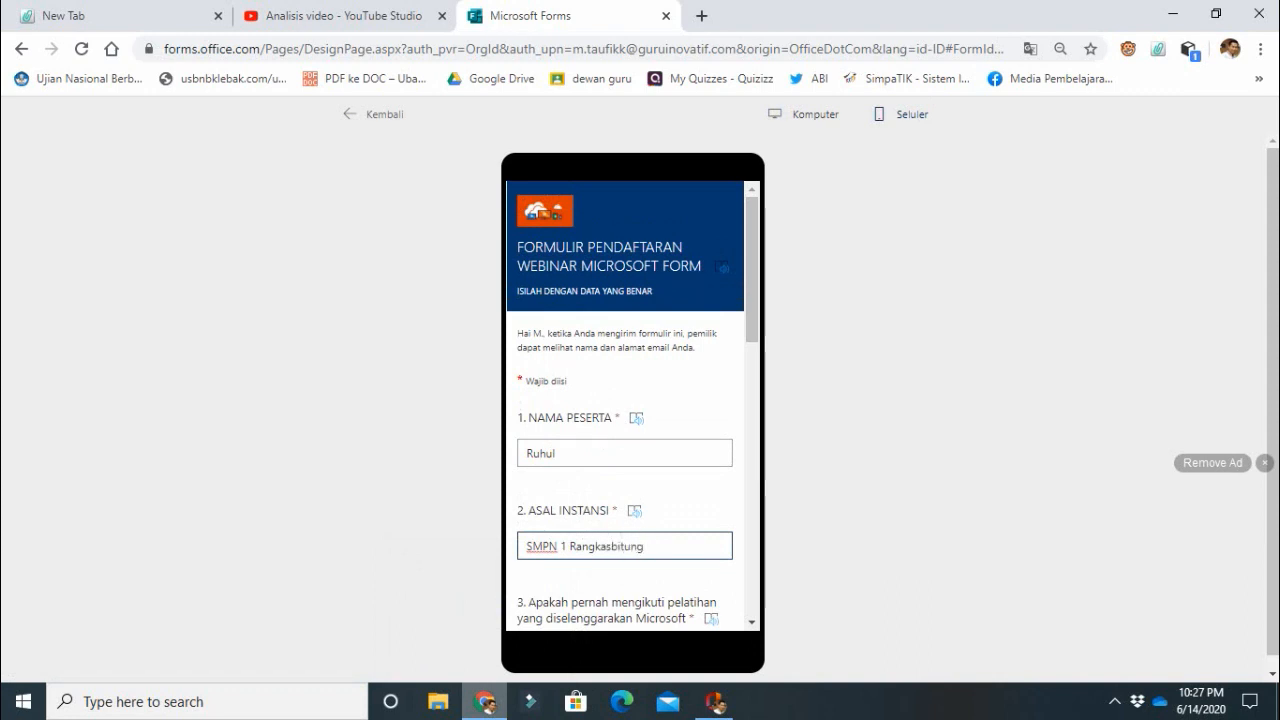
Answer the Microsoft training question "tidak", the IT mastery question "BIsa" and the motivation question "Belajar", and fill in the participant's email.
scroll(632, 410, down, 2)
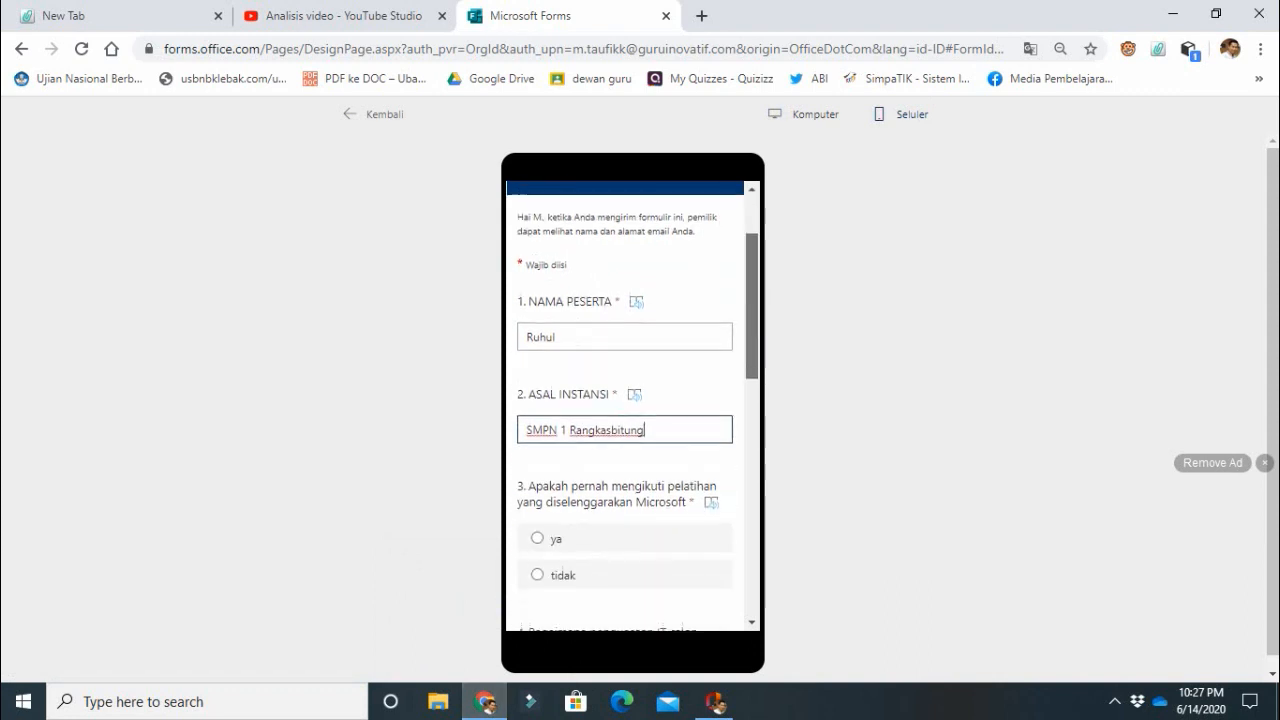
scroll(632, 410, down, 2)
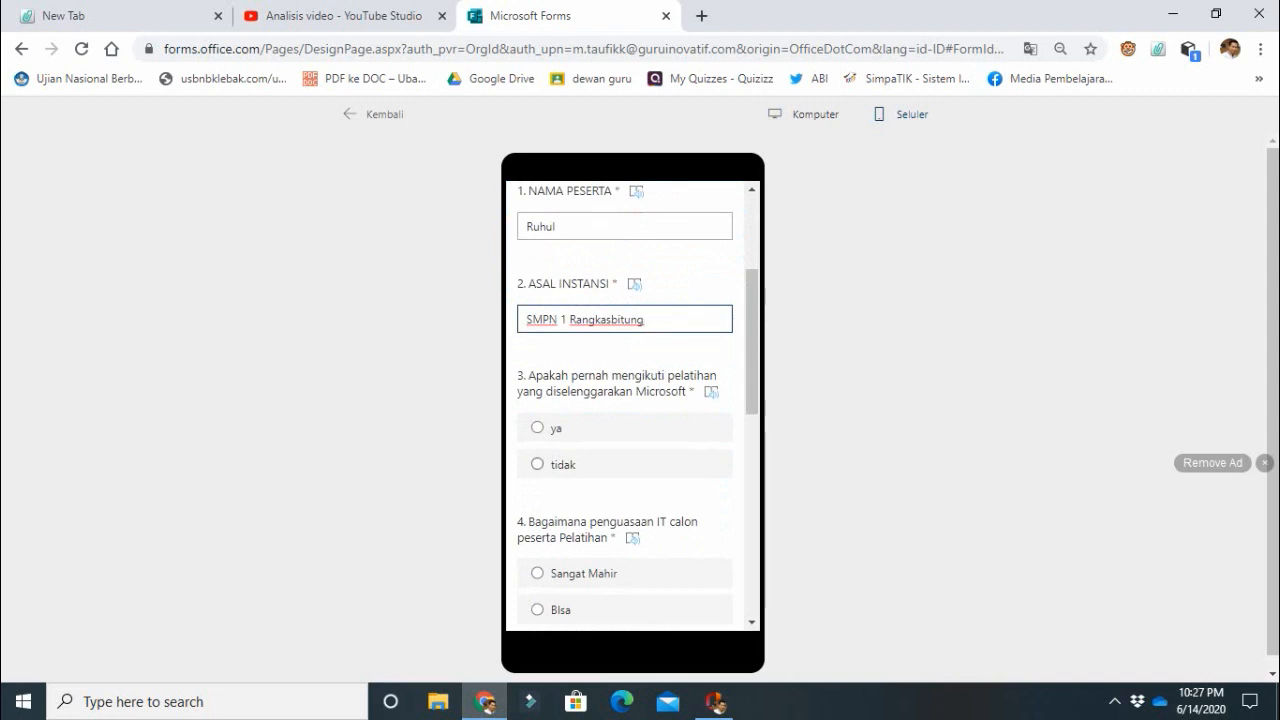
click(562, 464)
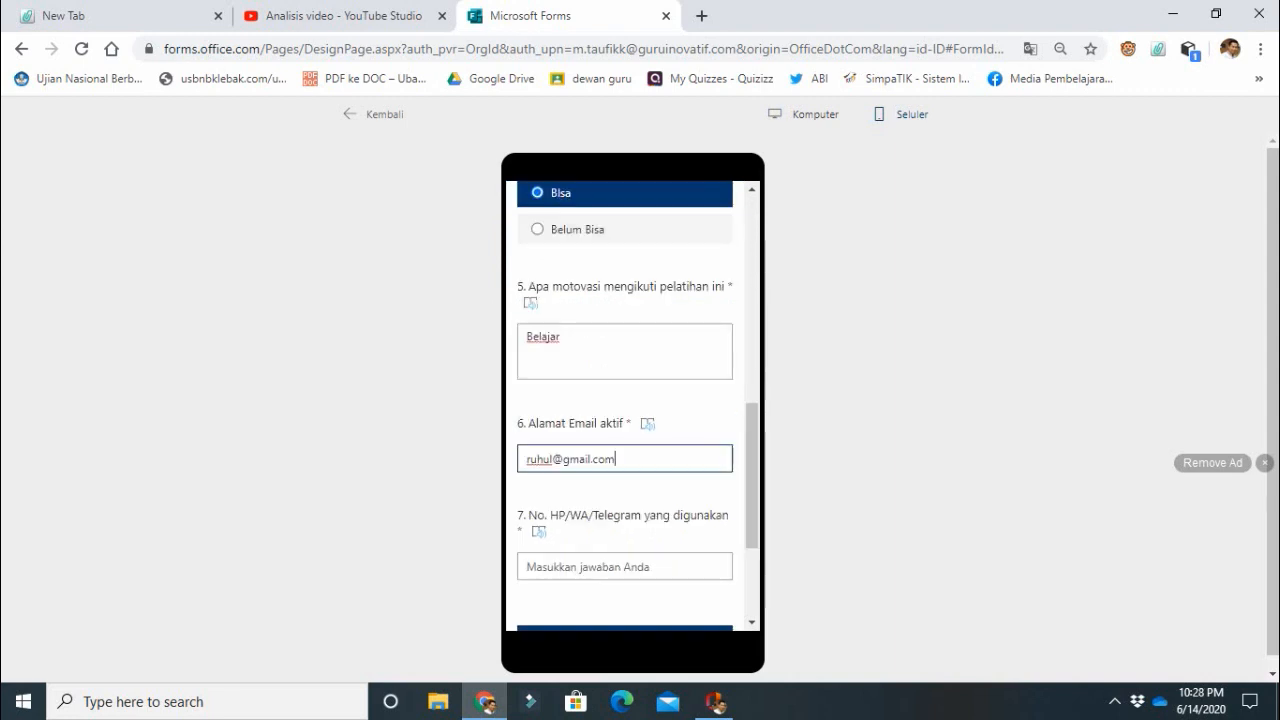
Fill in the participant's phone number in the last question and submit the response.
click(624, 567)
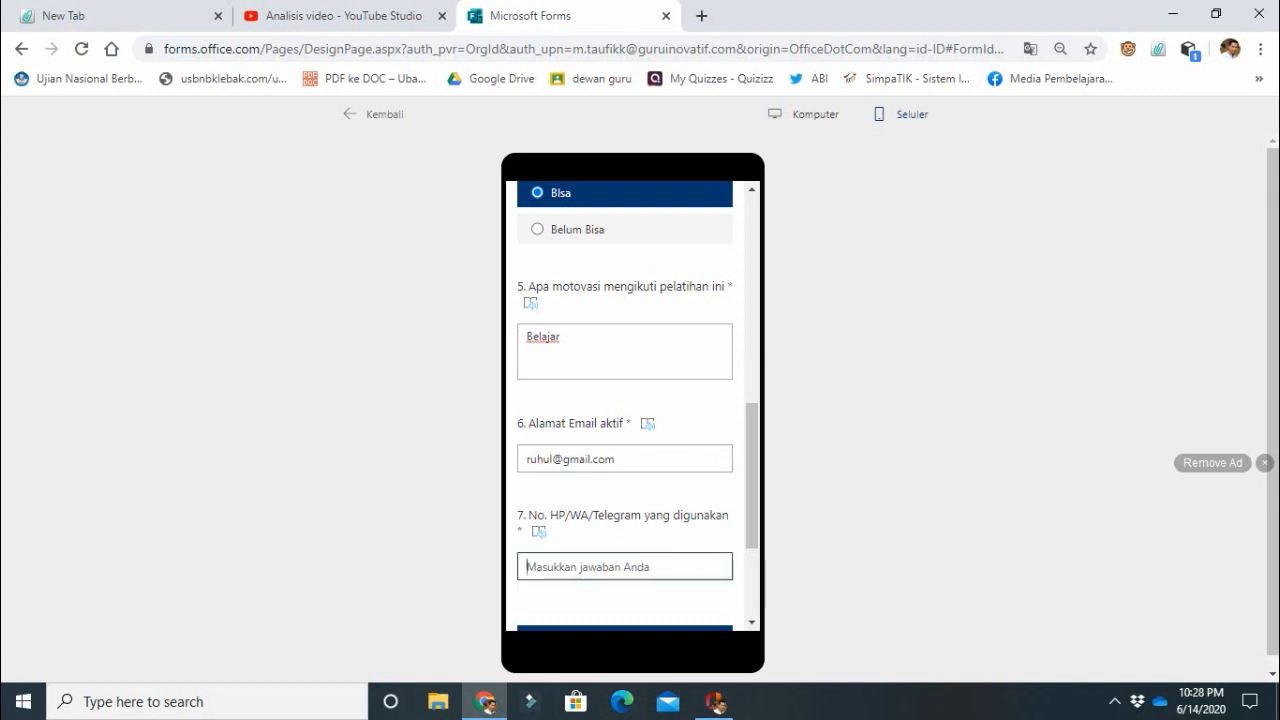
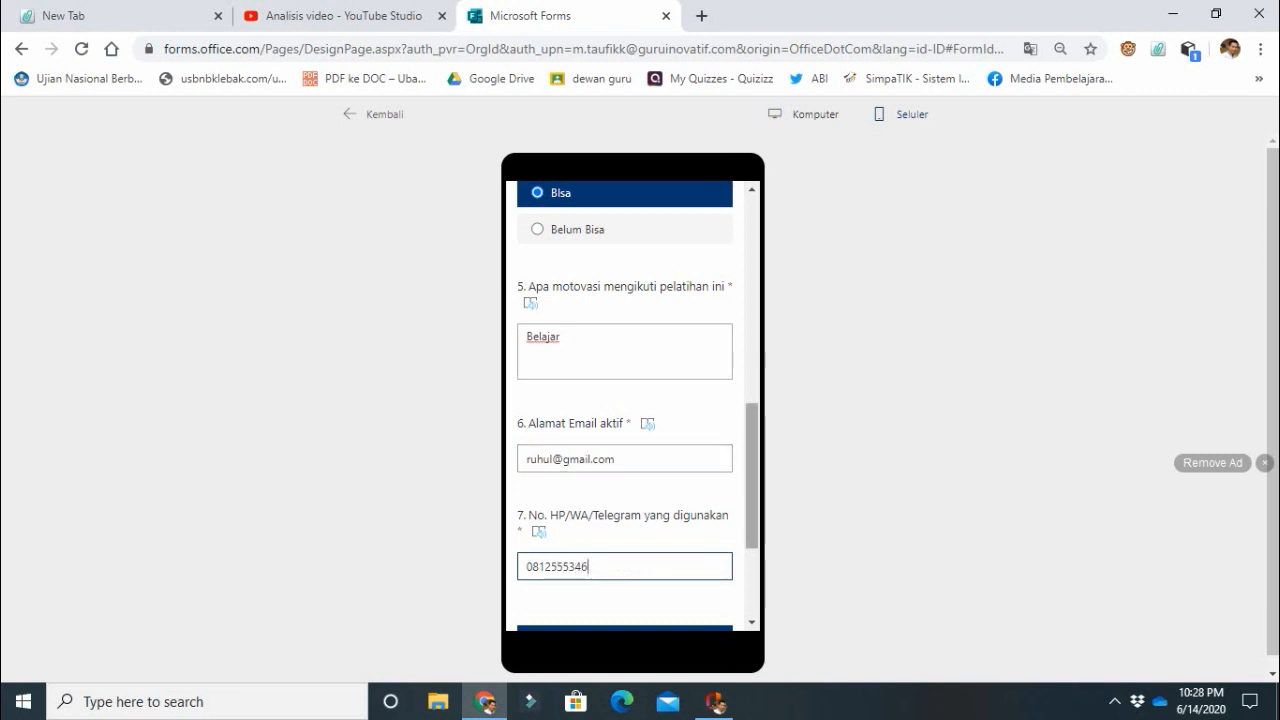
scroll(633, 405, down, 2)
key(Tab)
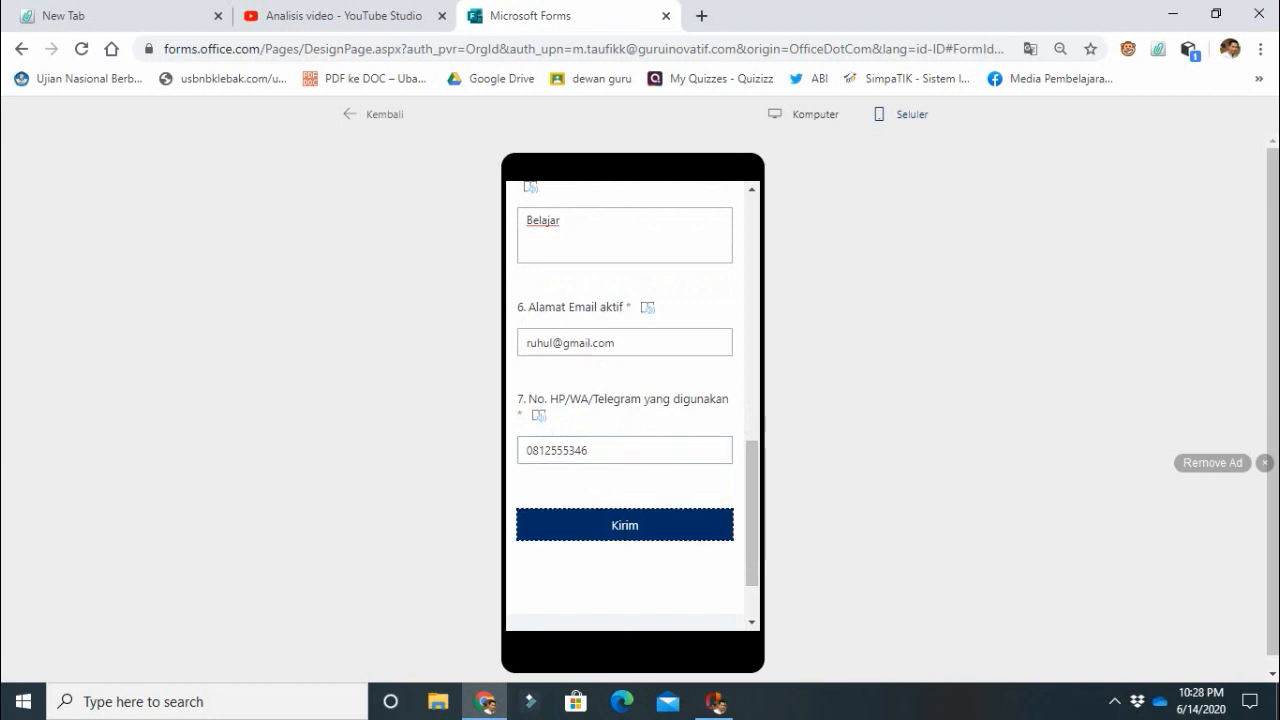
key(Return)
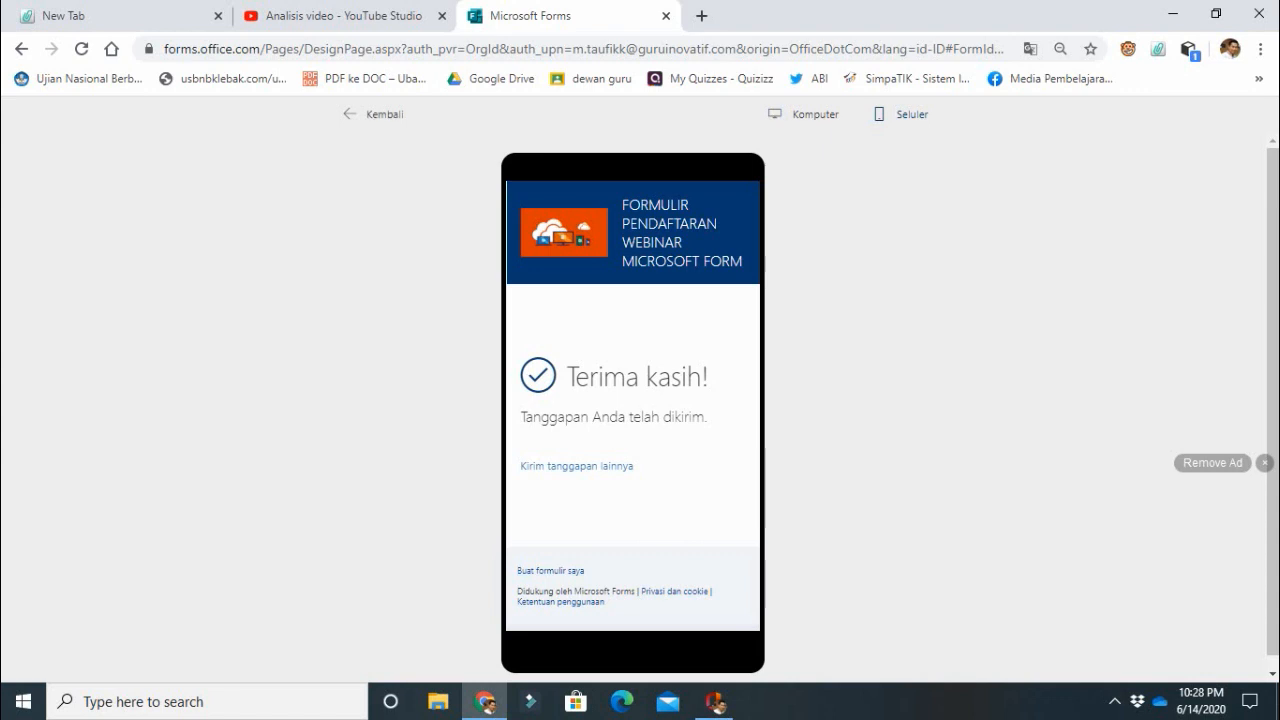
Leave the preview, open the form's responses as an Excel workbook and look over the submitted answers.
click(375, 114)
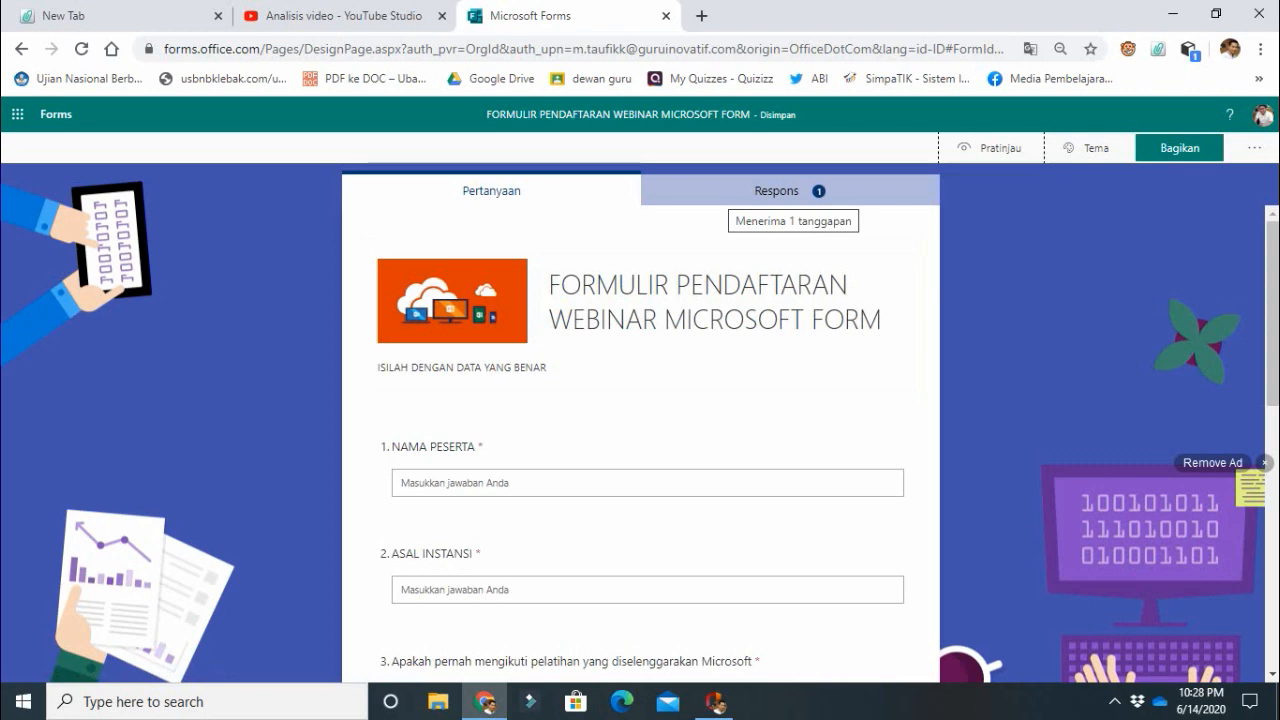
click(790, 191)
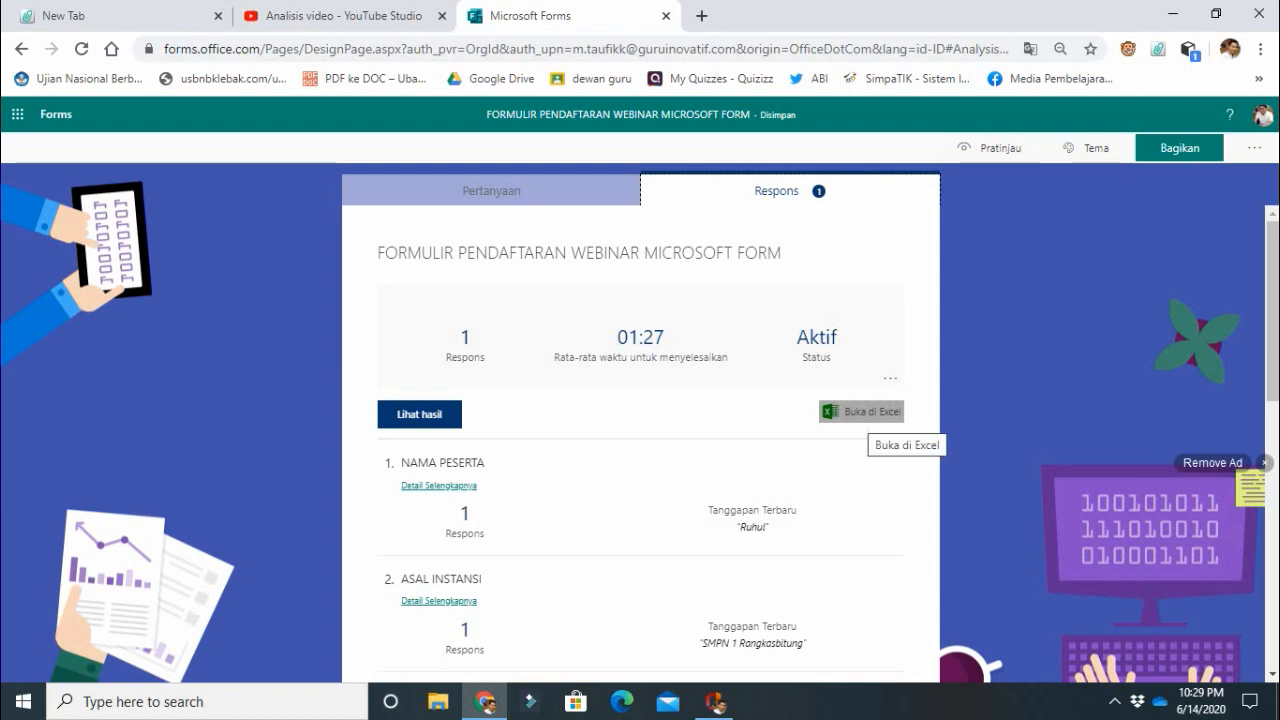
click(860, 411)
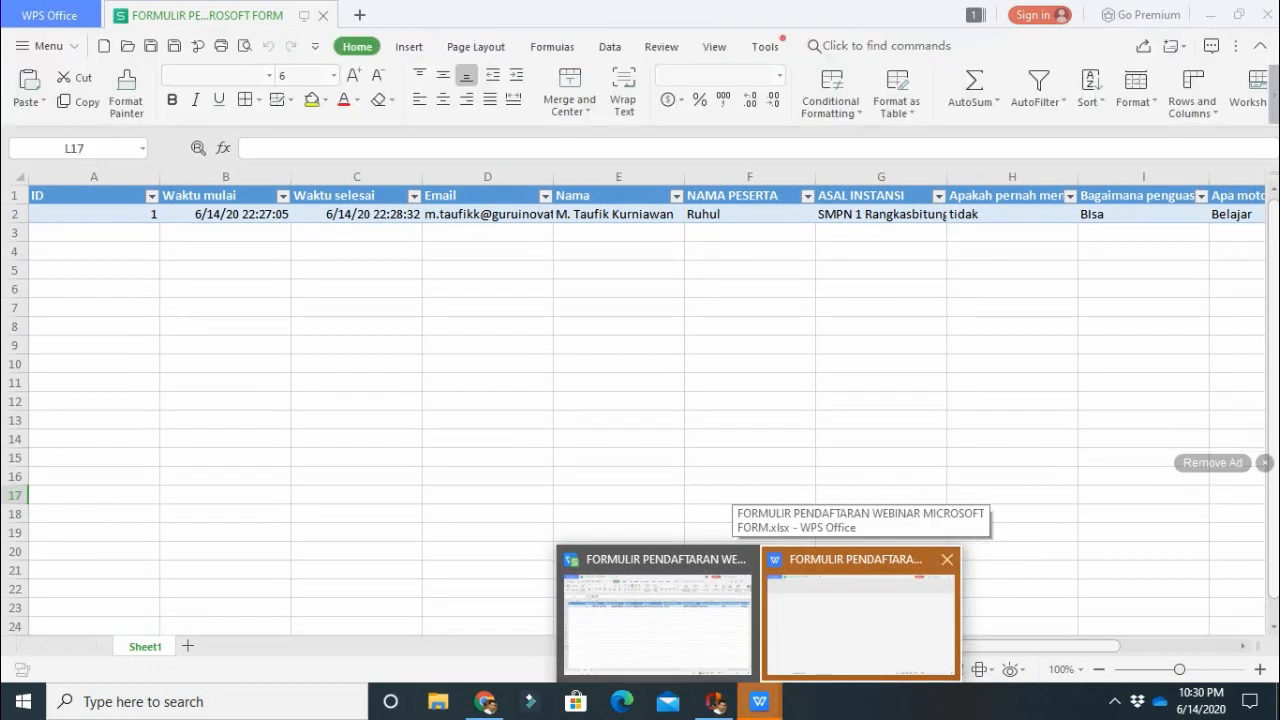
click(488, 233)
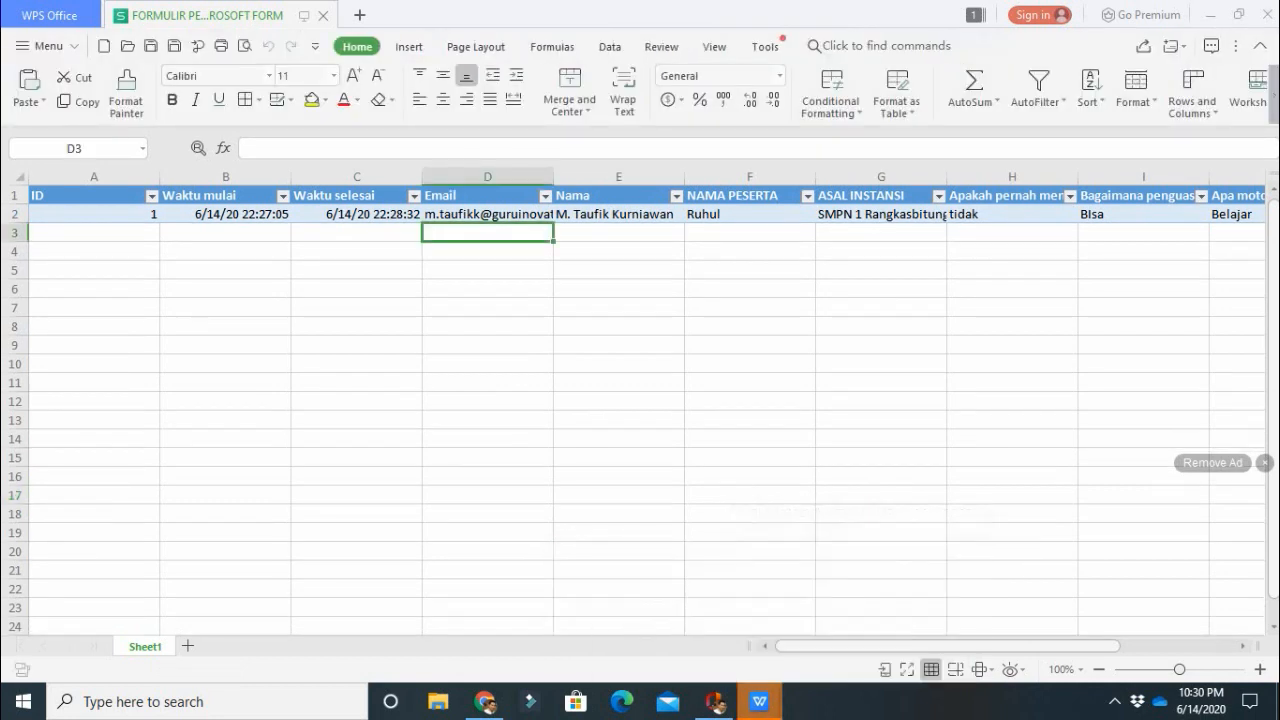
click(488, 251)
key(Down)
key(Down)
key(Down)
key(Down)
key(Down)
key(Down)
key(Down)
key(Down)
key(Down)
key(Down)
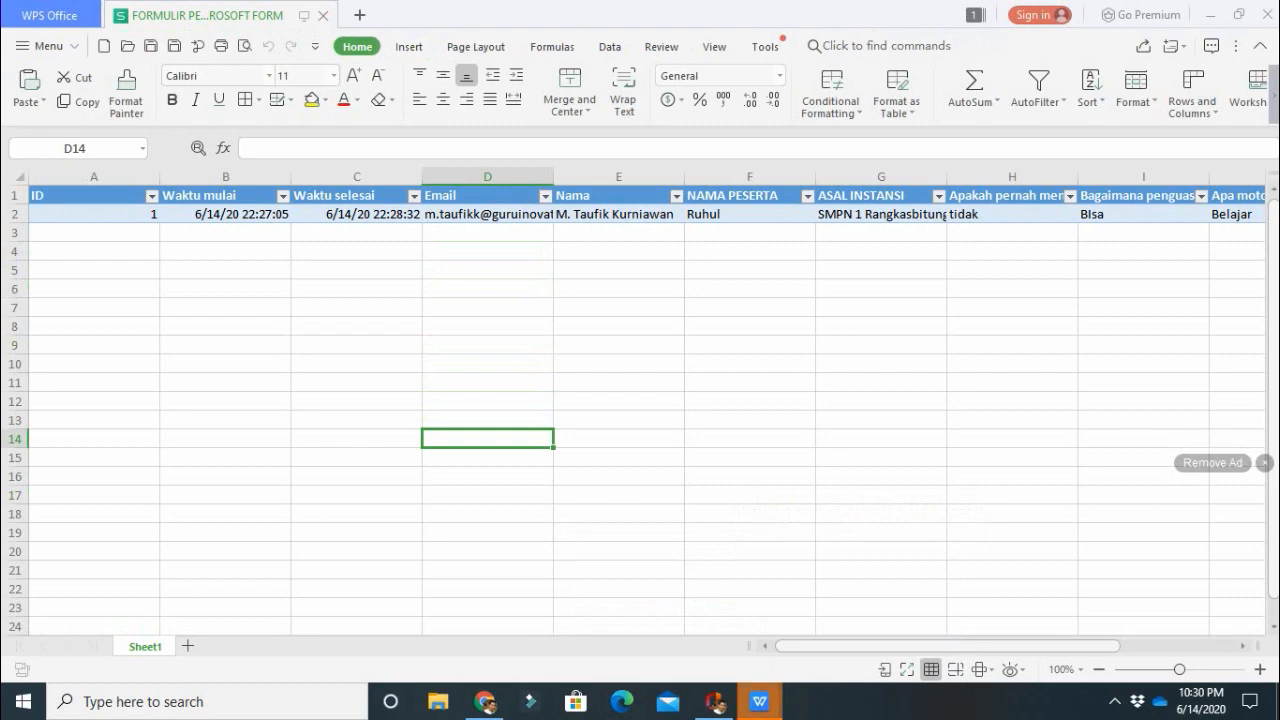
Back in the form's questions, set sharing so anyone with the link can respond, and copy the response link.
click(485, 702)
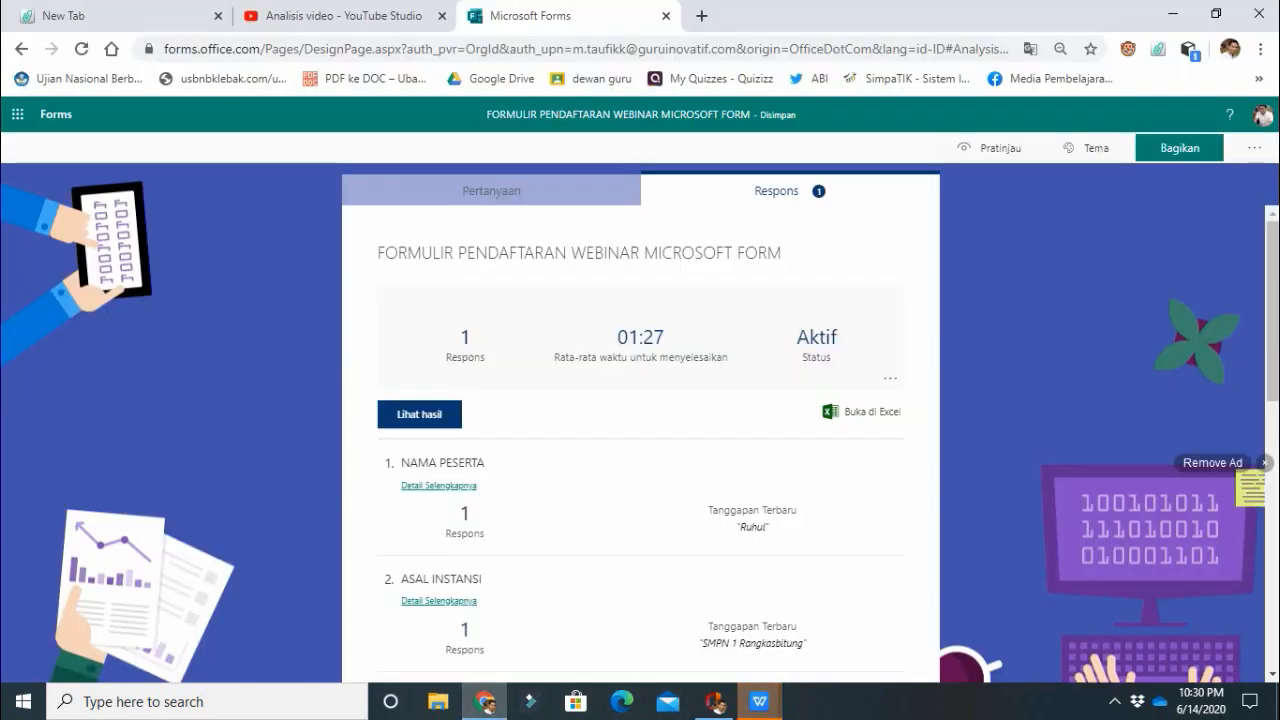
click(491, 191)
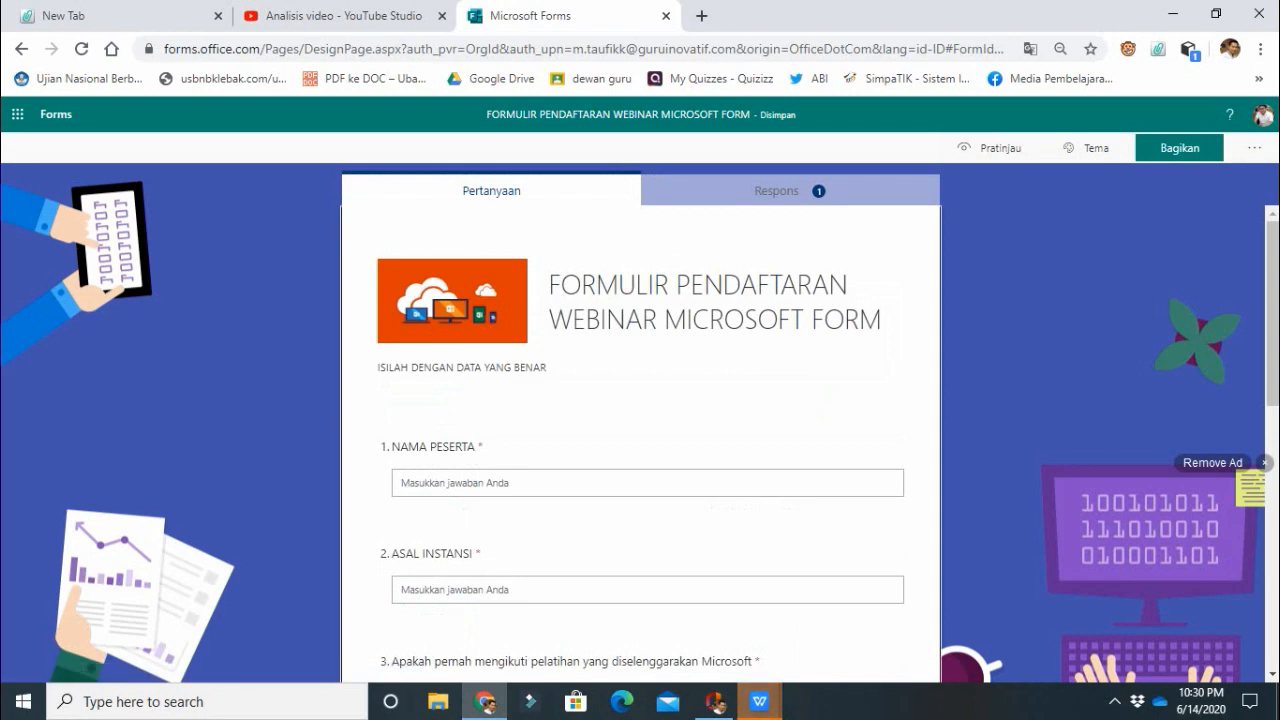
click(1179, 148)
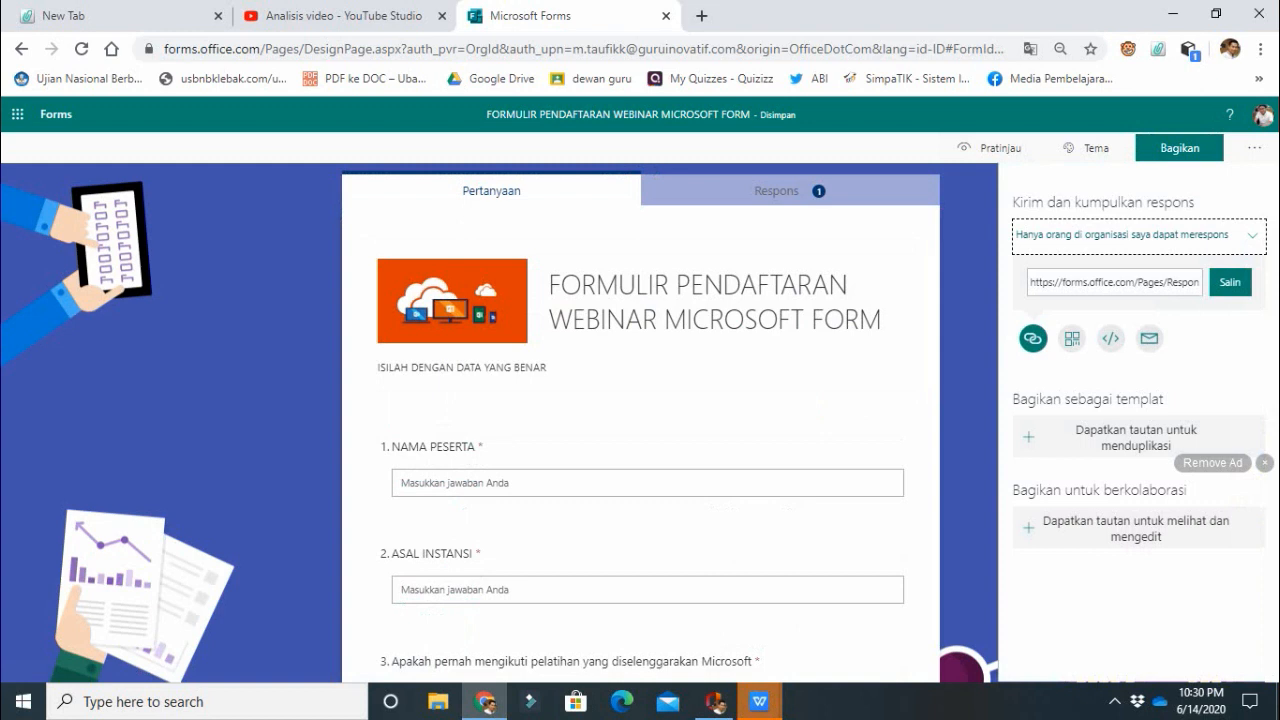
click(1190, 236)
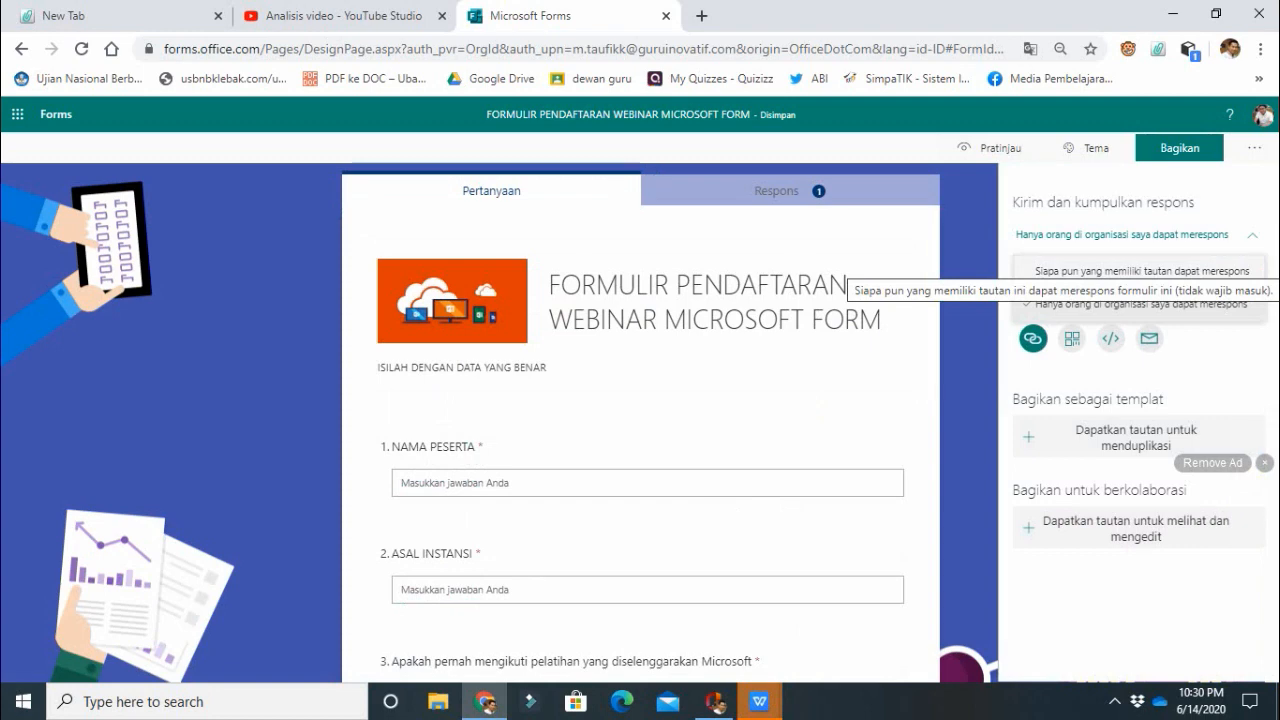
click(1140, 270)
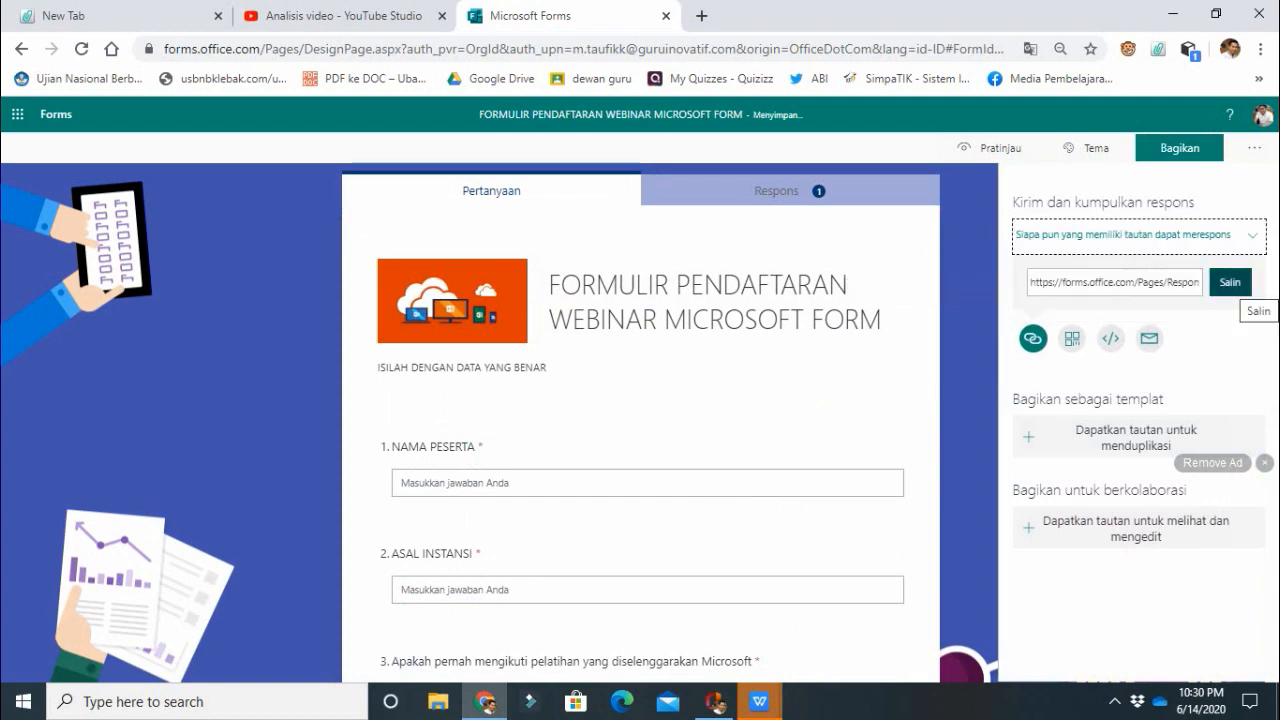
click(1230, 282)
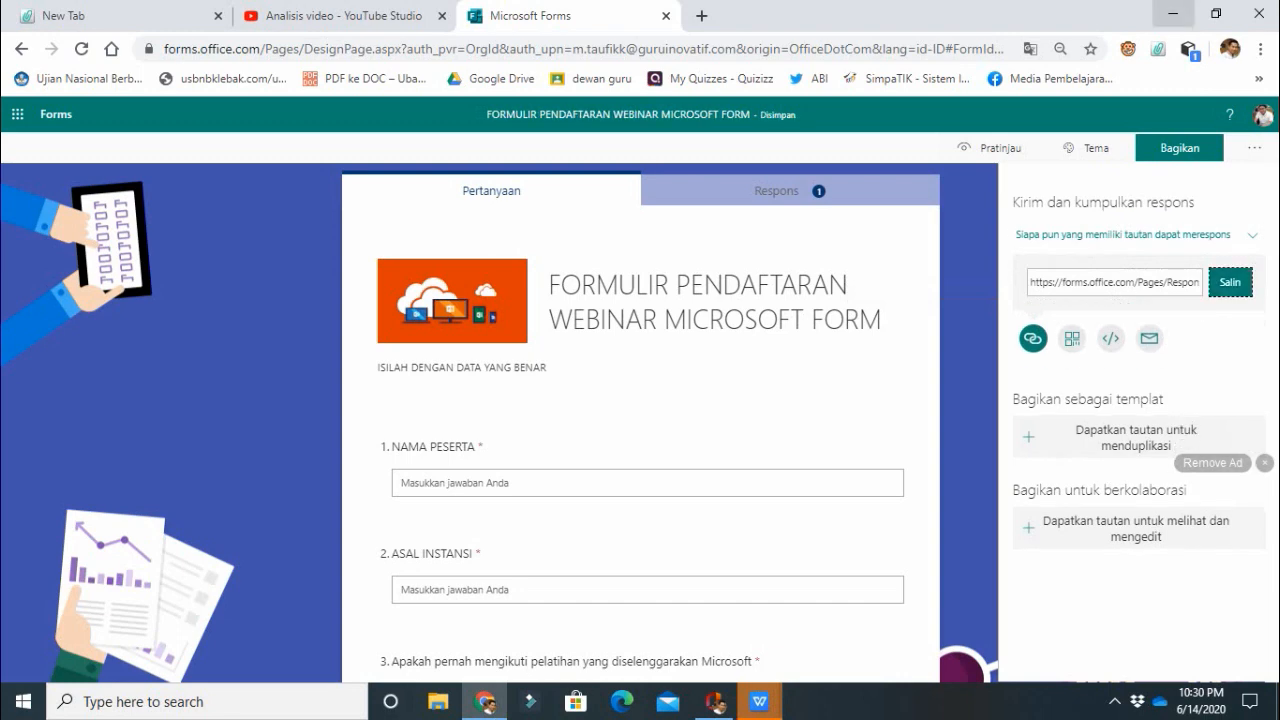
Switch to WhatsApp, find the contact's chat by name and send the copied form link there.
click(1173, 13)
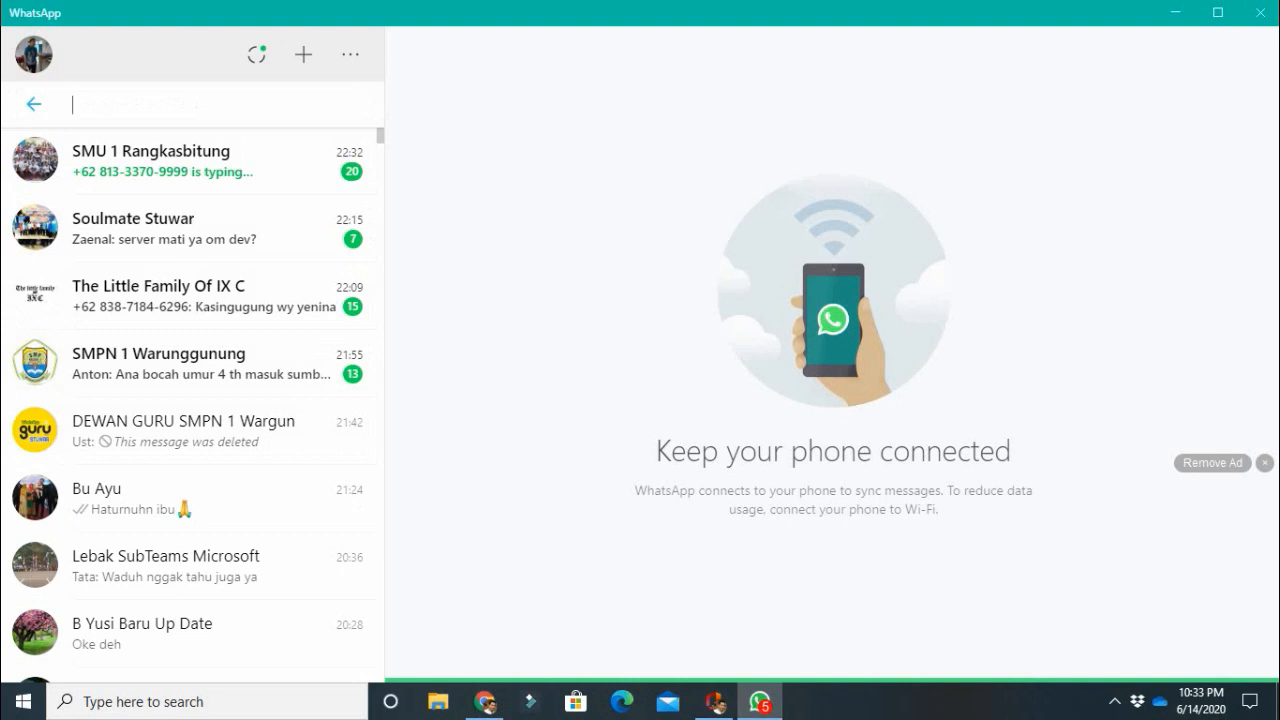
text(umi)
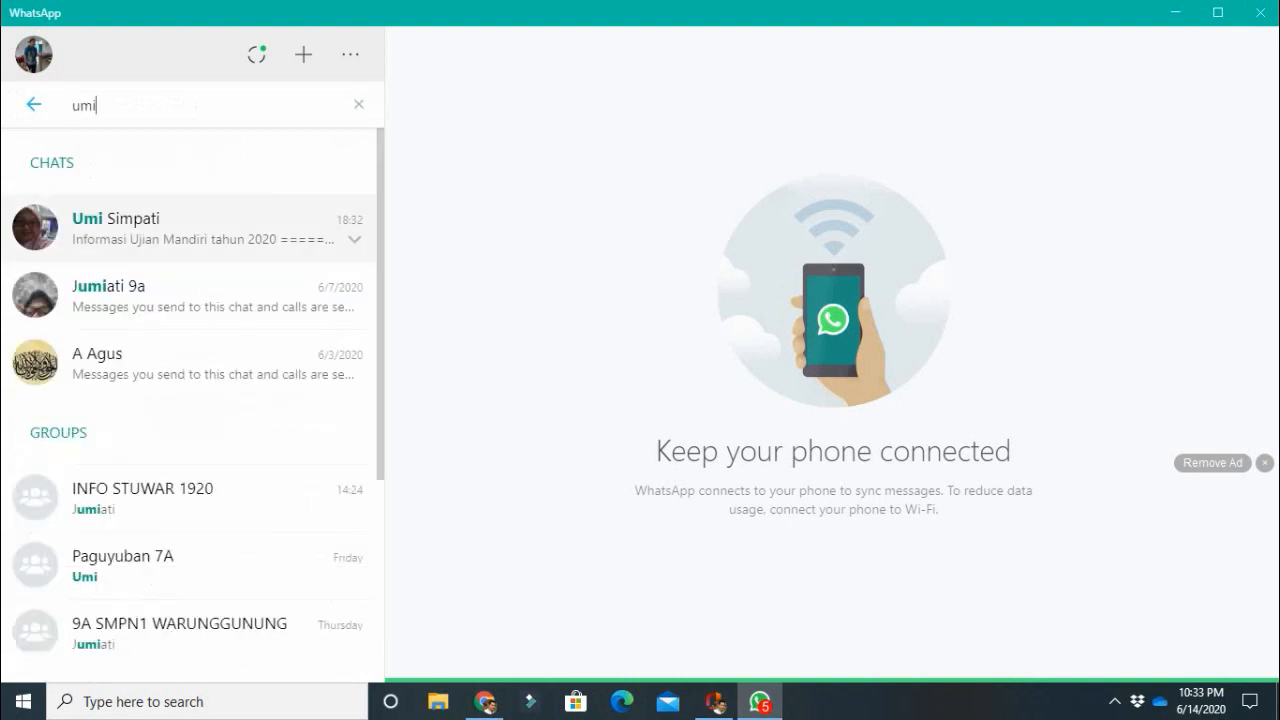
key(Return)
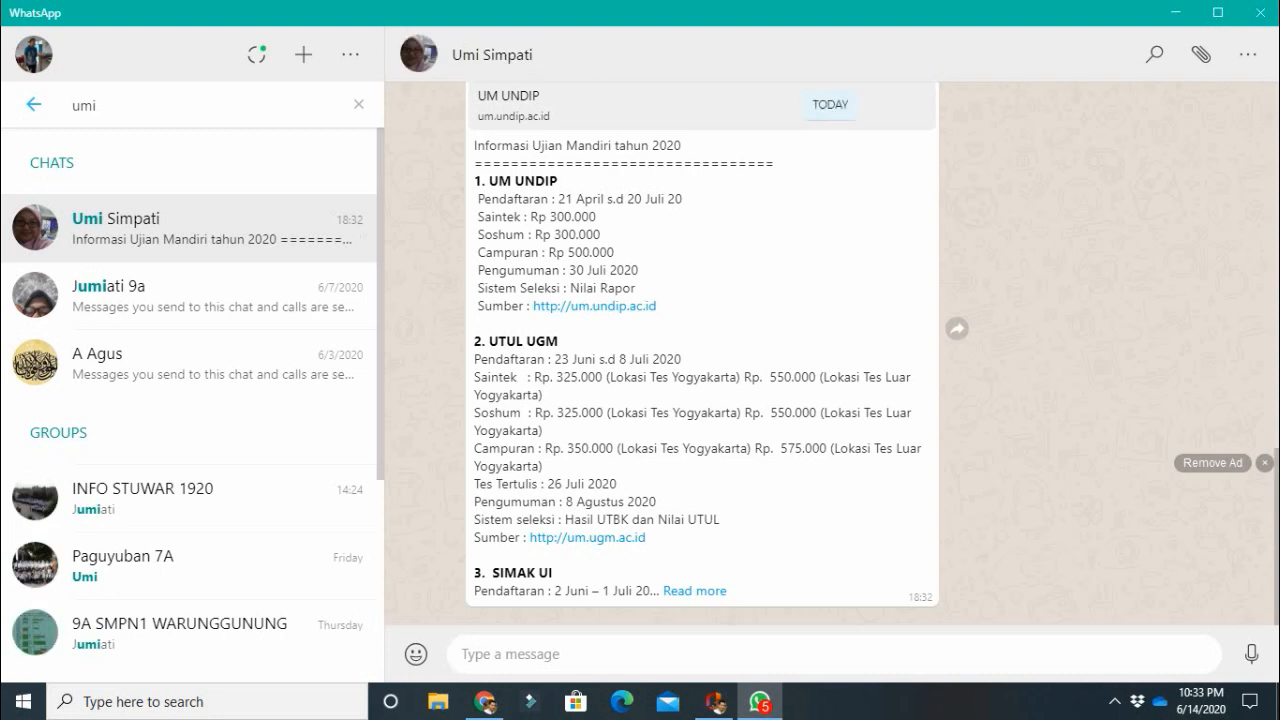
text(https://forms.office.com/Pages/ResponsePage.aspx?id=lWuoD01i2EeN_yhVs5_Mvhy4kSC9IlxGqT7EpLnhDAhURUpSNzU3SEJBWFhTQTdORlA0V0Y3TFhIMS4u)
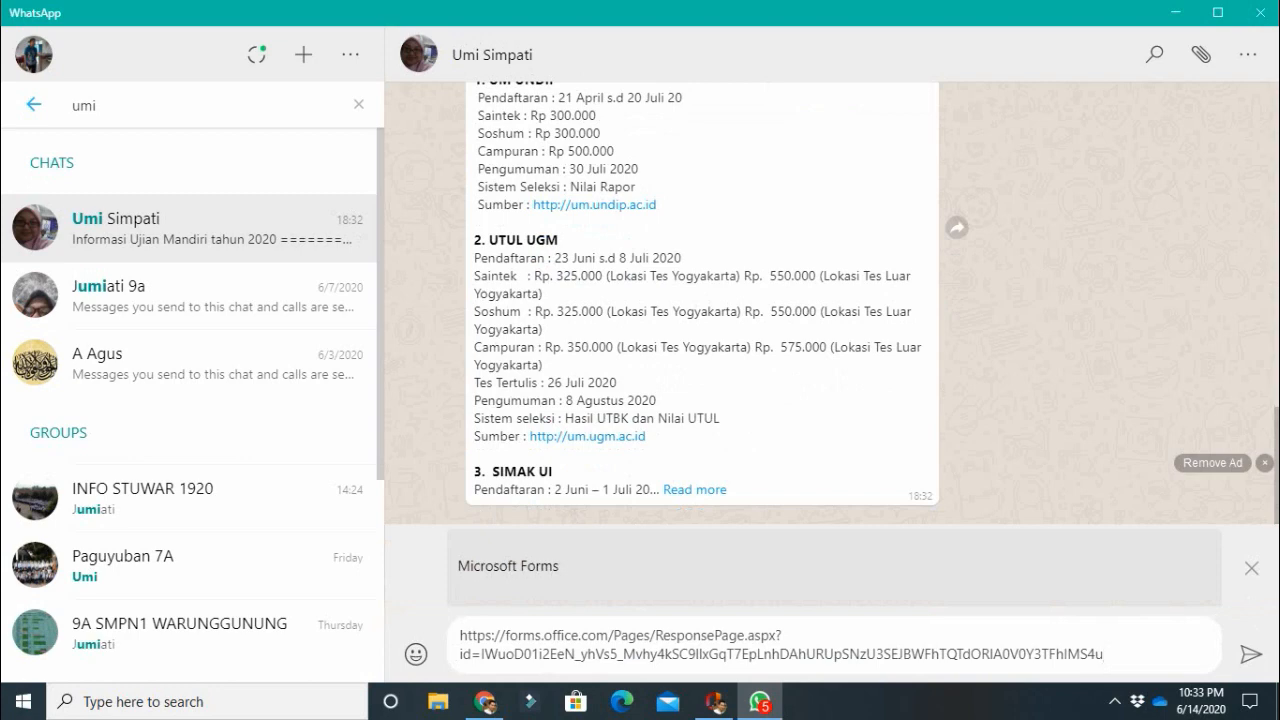
key(Return)
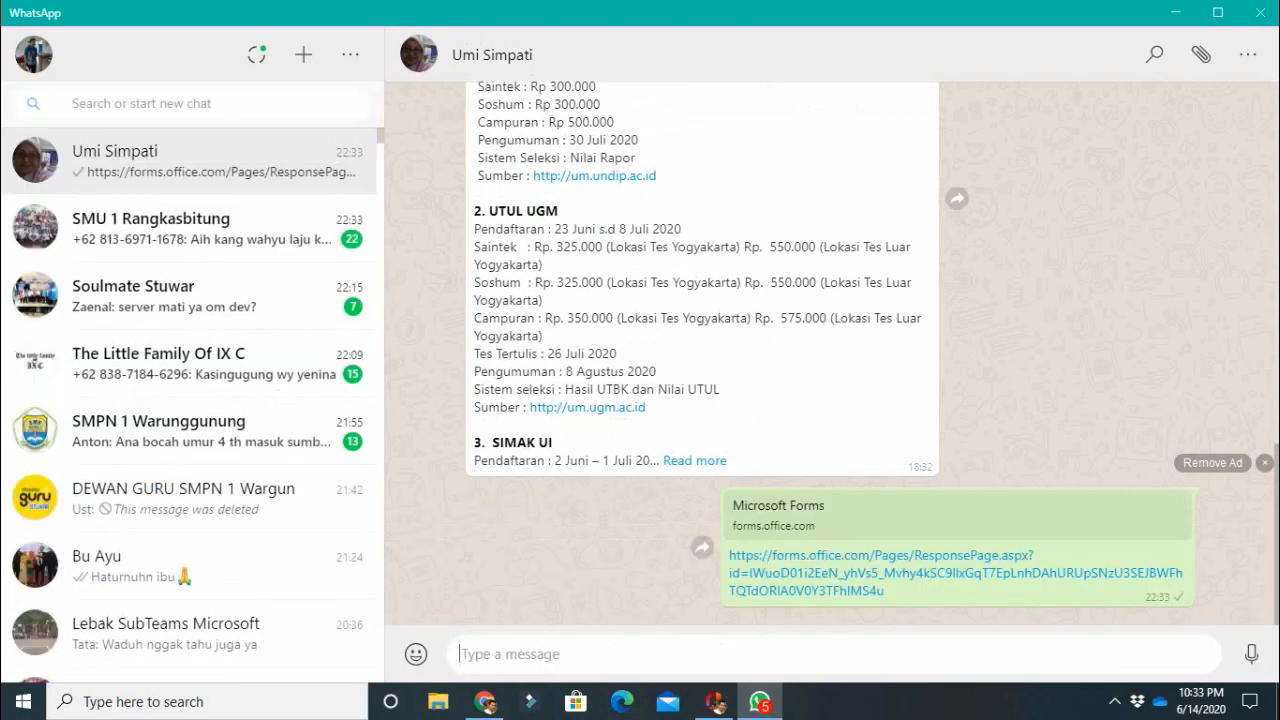